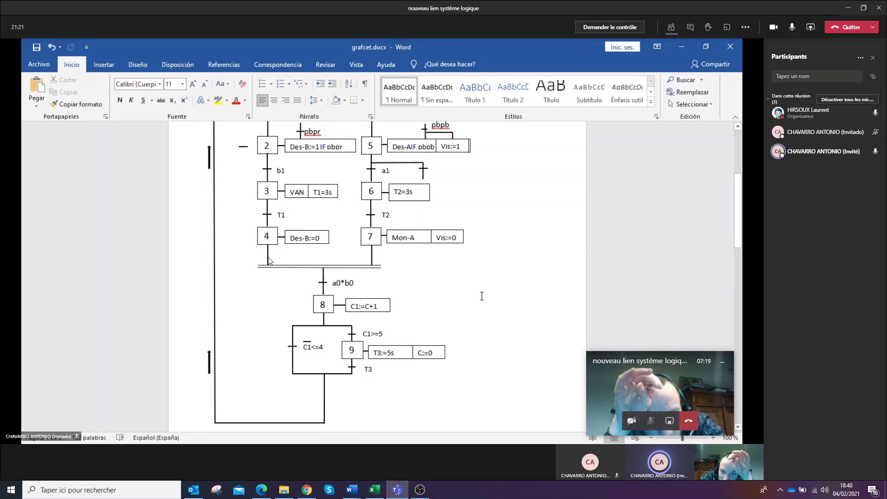
Delete the short vertical bar and the horizontal branch line beside the a1 transition between grafcet steps 5 and 6
click(422, 173)
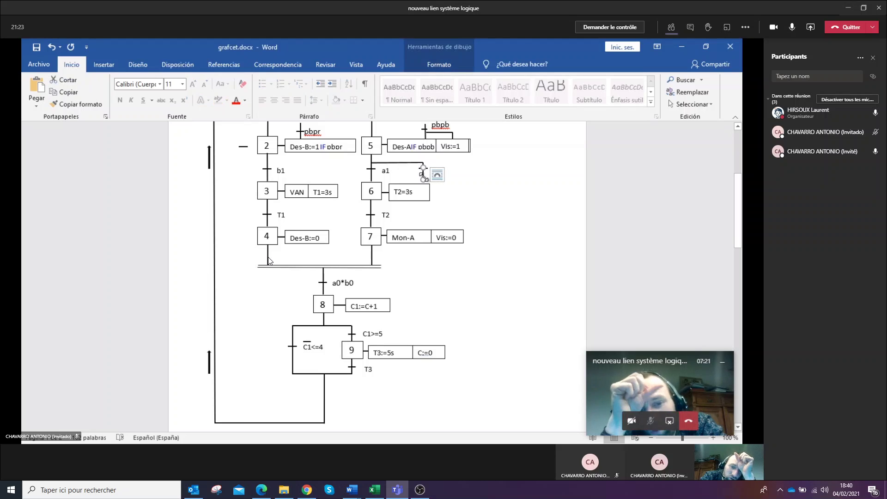
key(Delete)
click(422, 162)
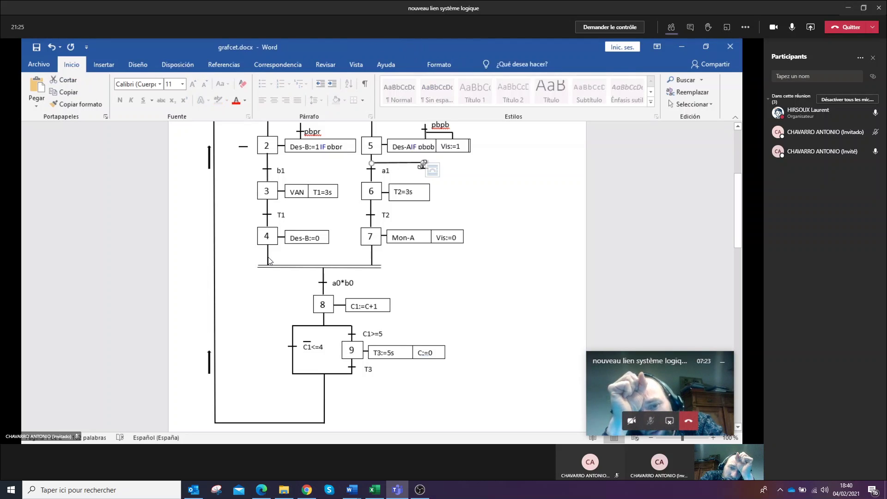
key(Delete)
click(424, 168)
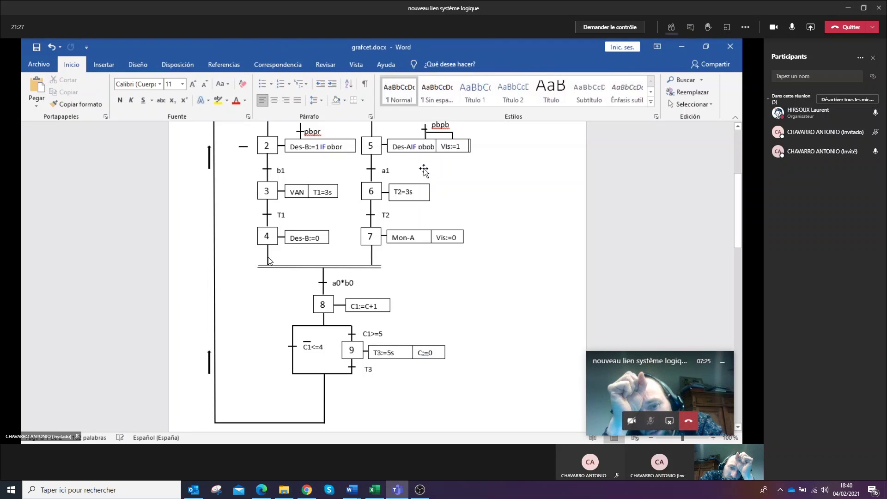
click(494, 198)
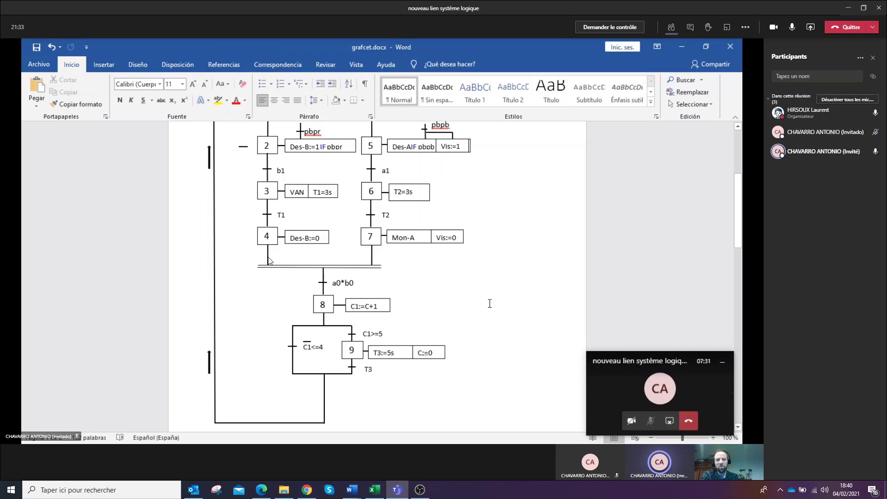
Examine the lower part of the grafcet and the logic equations from M1 onward on the following page
scroll(268, 260, down, 12)
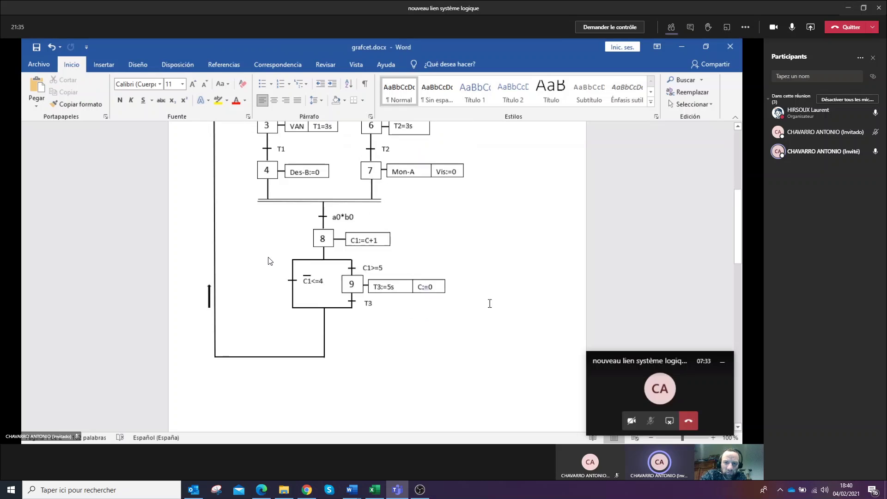
scroll(268, 260, down, 4)
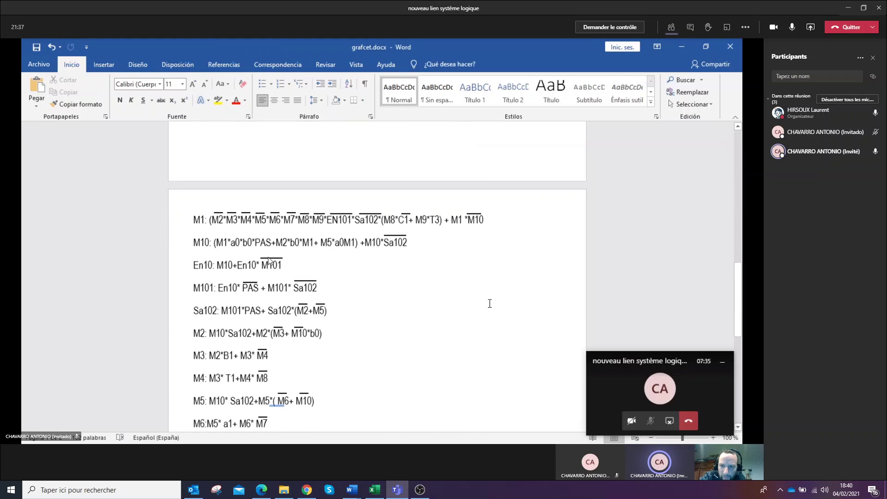
scroll(269, 260, down, 1)
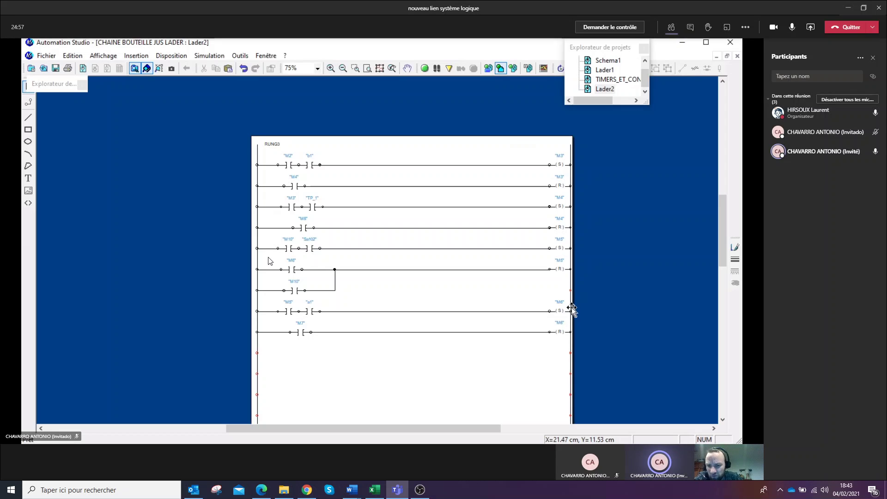
Switch to Outlook to check the sent e-mail with the individual meeting times, and return to the meeting
click(194, 486)
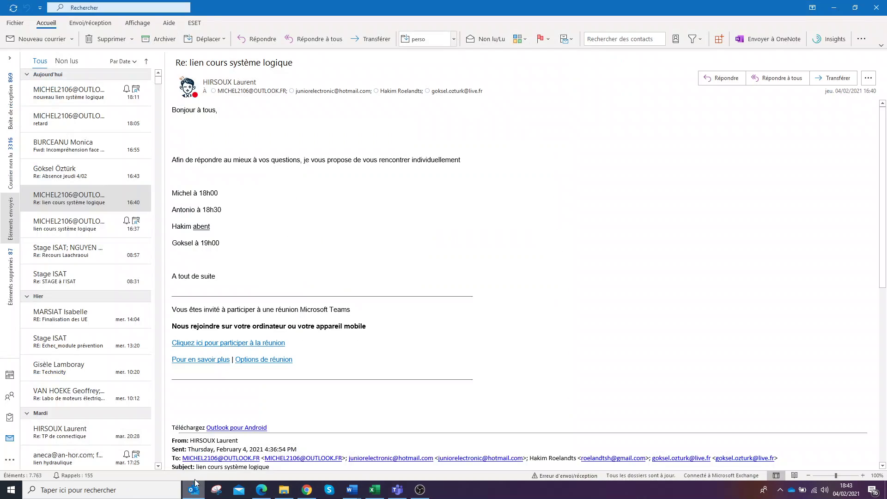
click(834, 8)
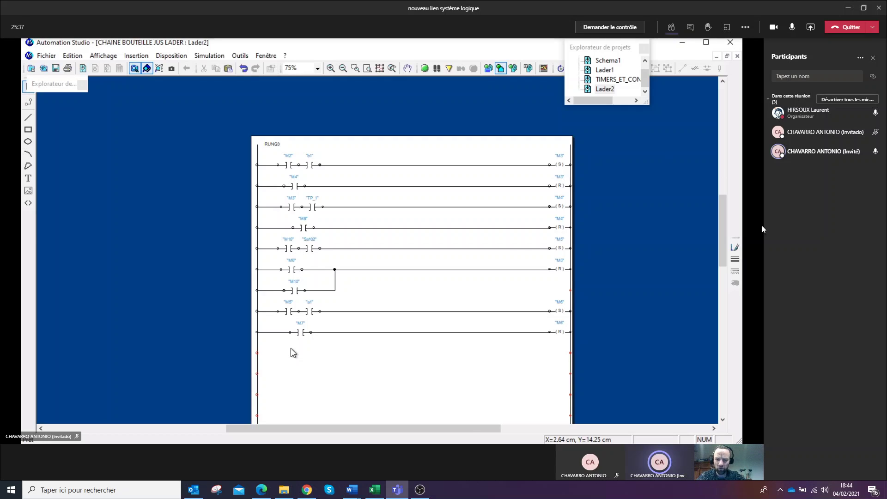
Share the entire Screen #1 in the Teams meeting and minimise the file explorer to show the desktop
click(810, 27)
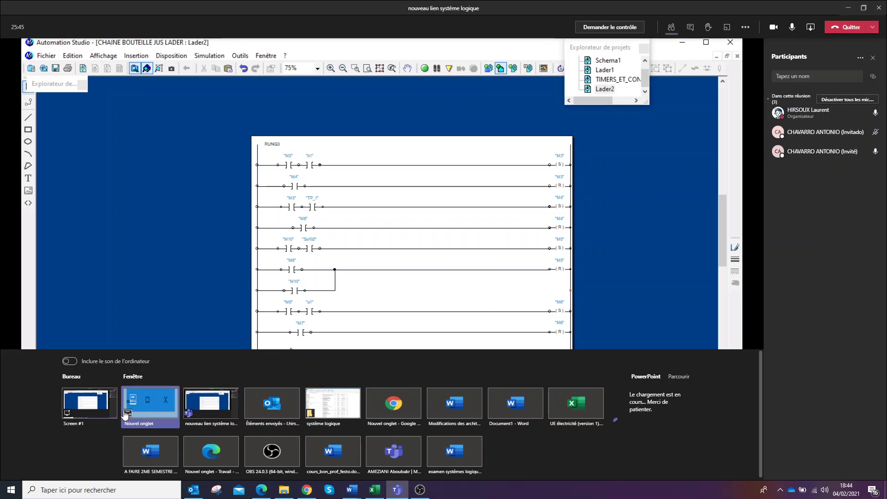
click(89, 405)
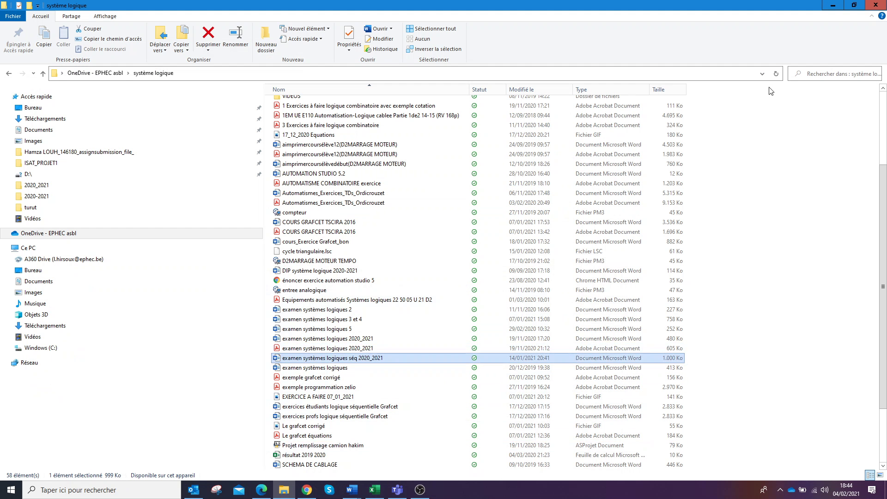
click(833, 6)
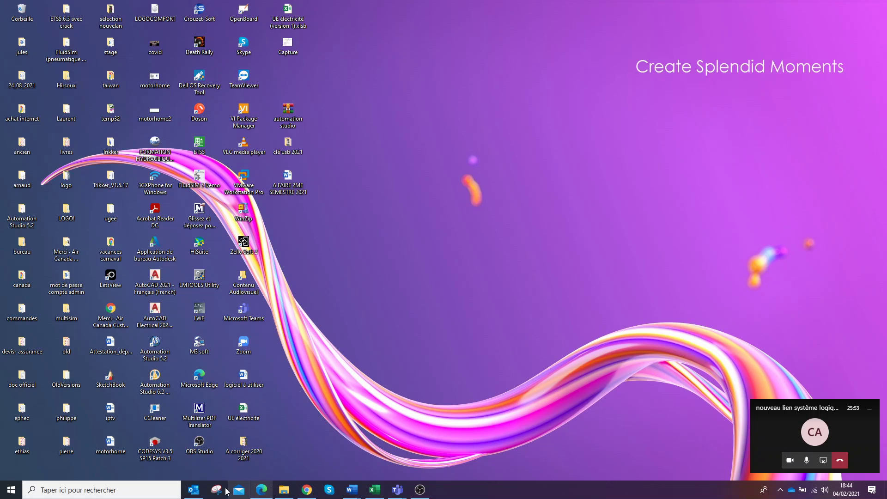
Open Paint and add a text box about 567 × 321 px reading "Sonner moi au" followed by the phone number
key(super)
text(paint)
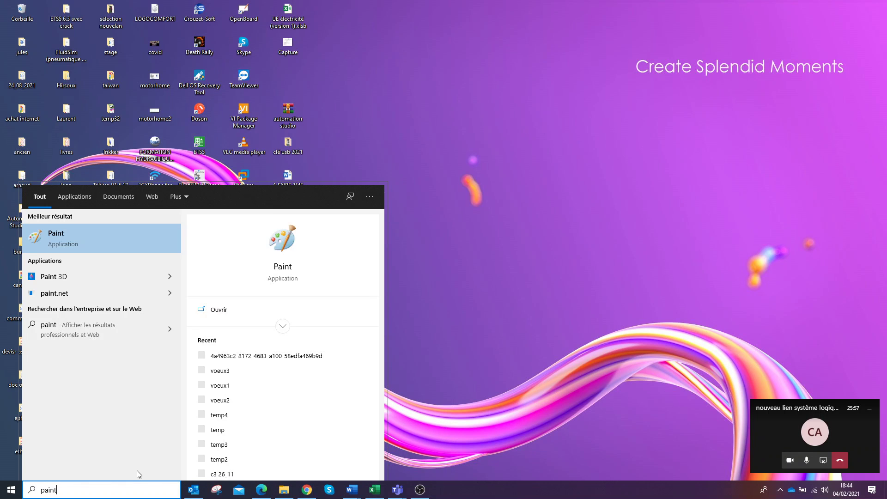
key(Return)
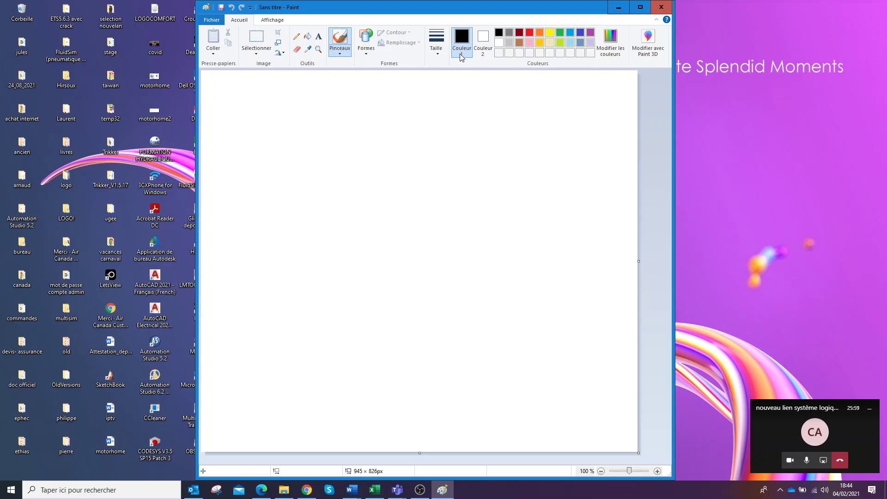
click(318, 36)
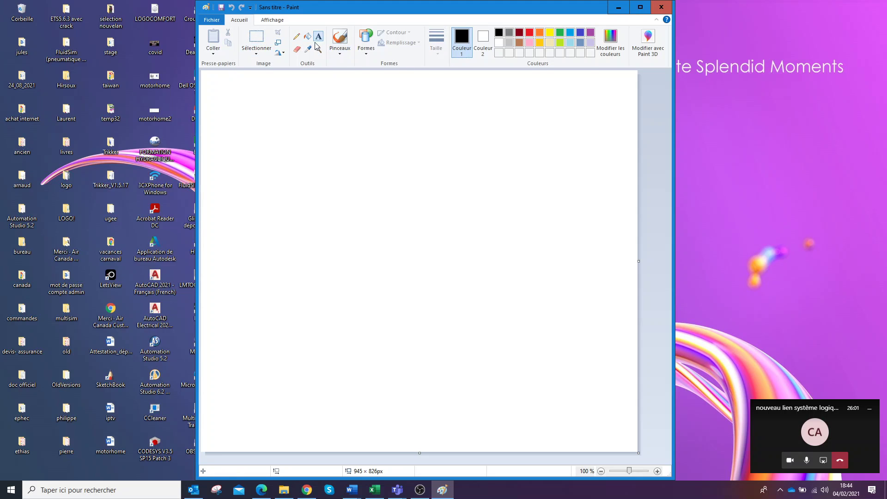
drag(252, 143, 515, 293)
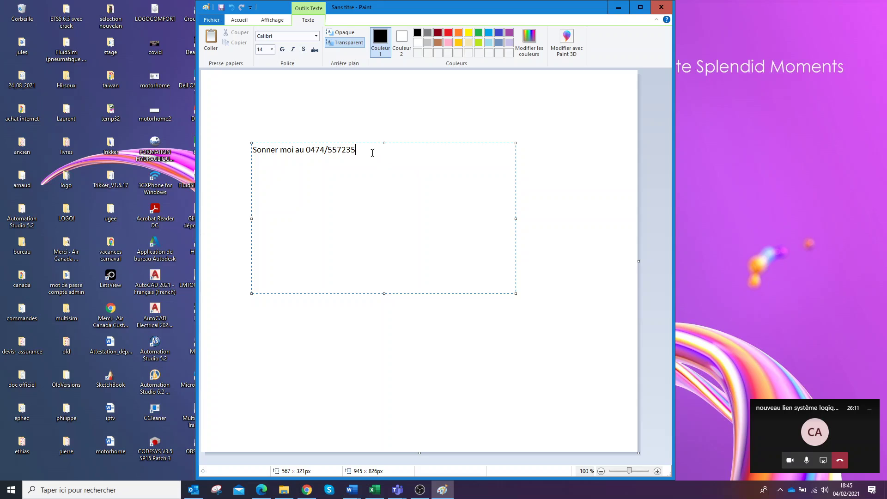
Enlarge the call message in the text box to font size 28
drag(372, 153, 255, 155)
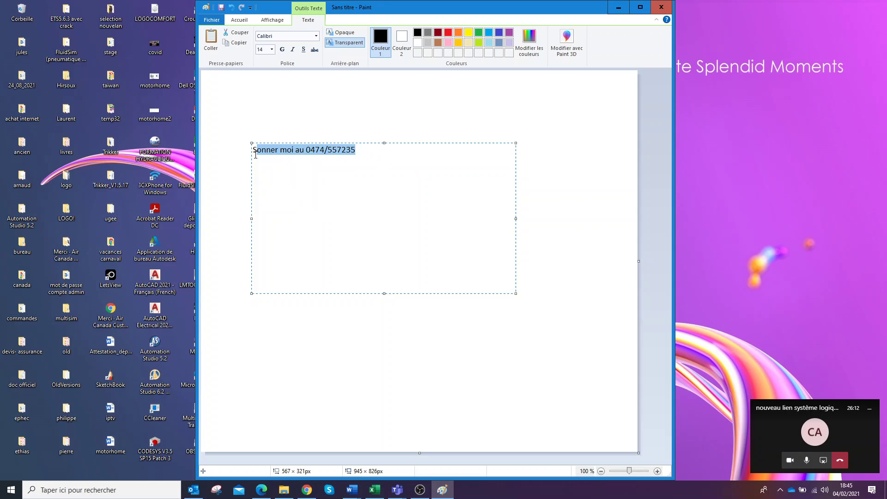
click(272, 49)
click(265, 155)
click(463, 157)
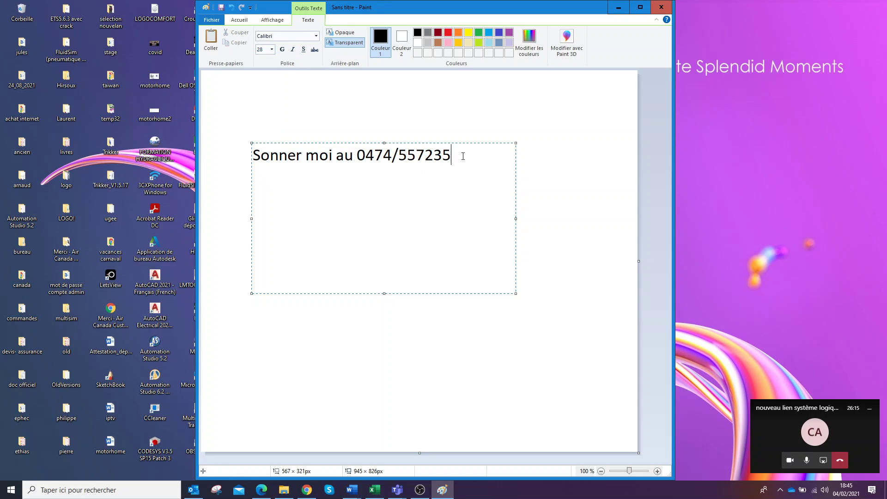
Complete the message with "quand vous êtes prêt." after the phone number and place the text on the canvas
text(quand vous ête)
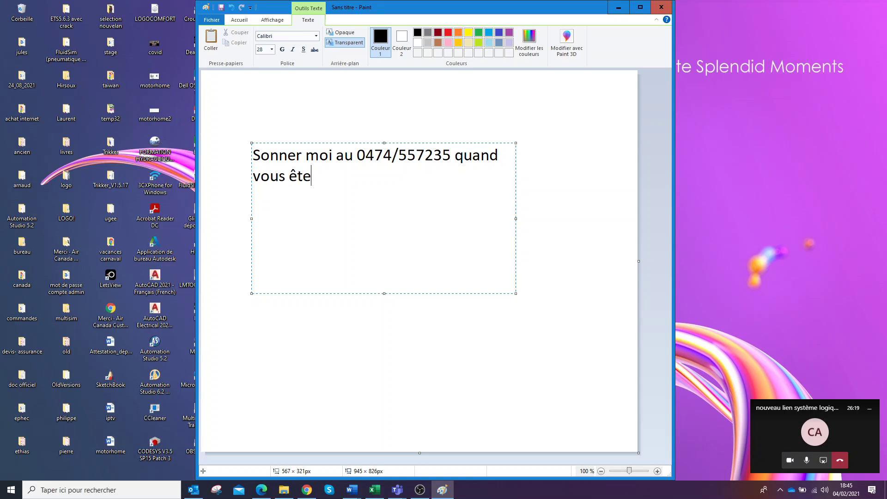
text(s prêt.)
key(Return)
key(Return)
click(416, 330)
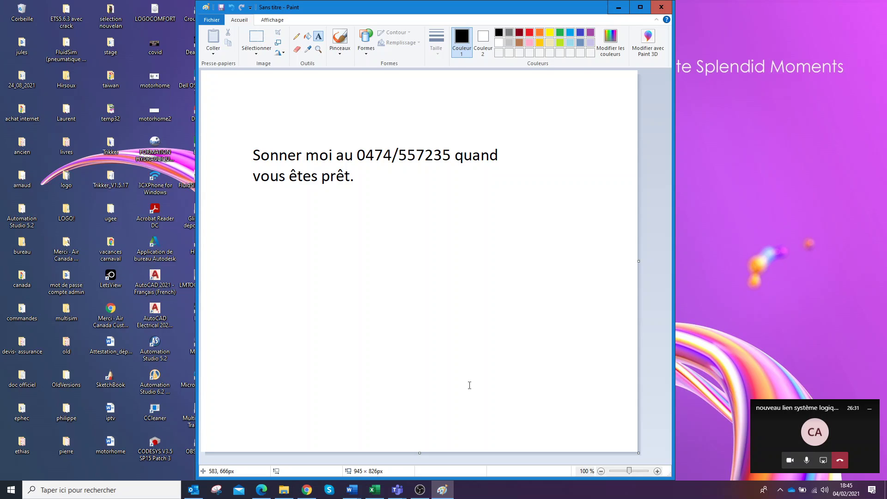
Switch to OBS, pause and resume the screen recording, and minimise its window
mouse_move(423, 493)
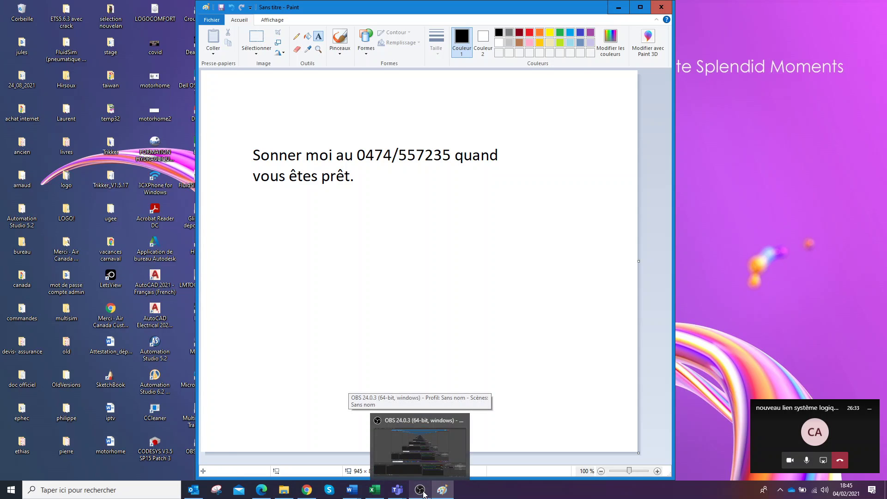
click(426, 454)
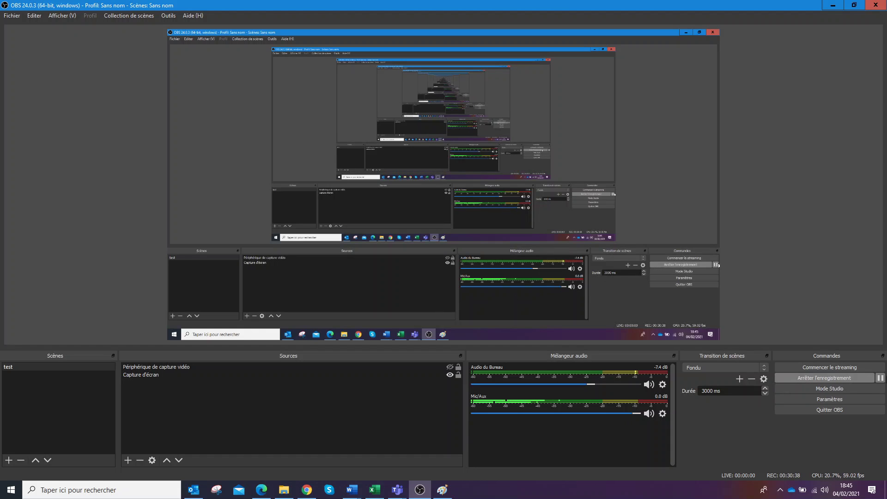
key(alt)
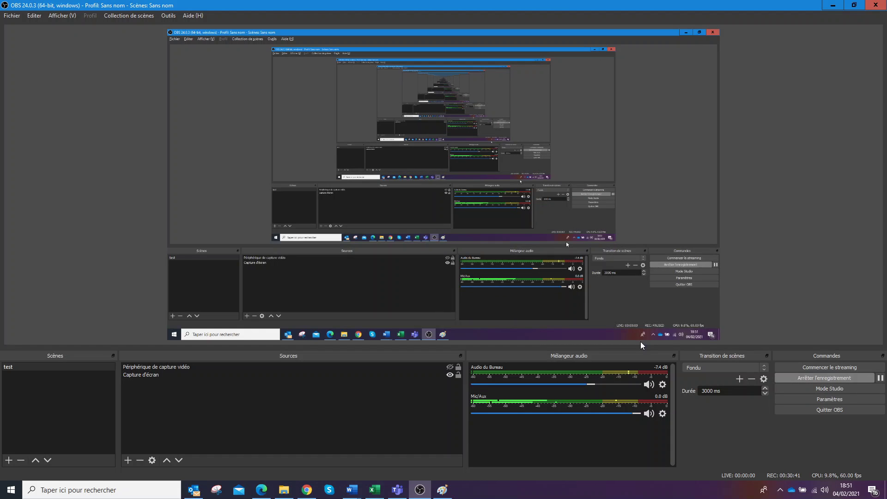
click(833, 5)
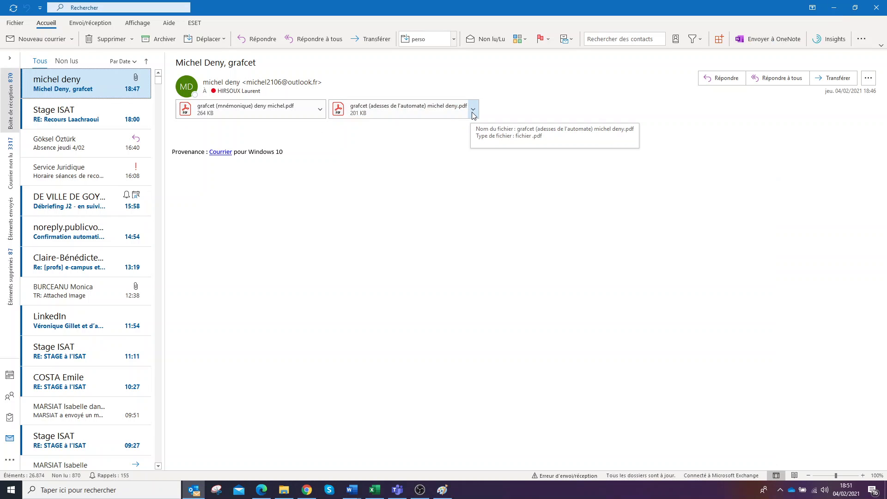
Open the attached "grafcet (mnémonique)" PDF from the Outlook message, inspect the handwritten diagram, and return to the message
click(315, 116)
click(316, 115)
click(290, 141)
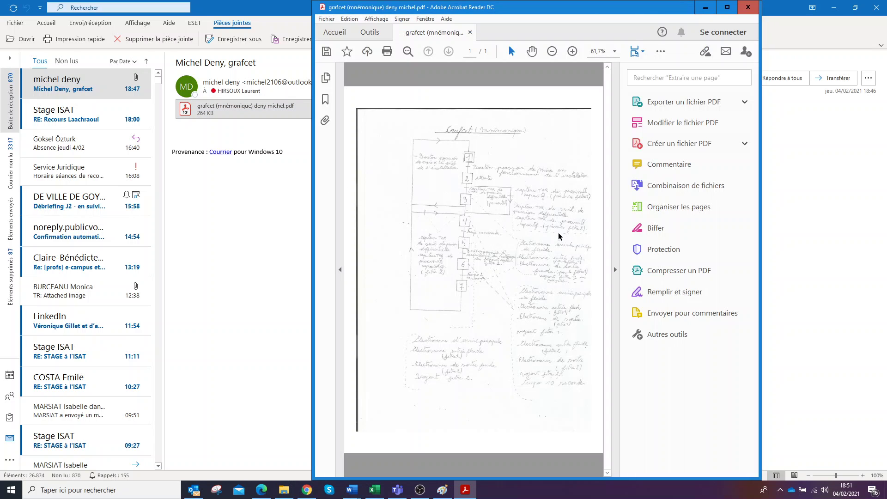
scroll(540, 221, up, 3)
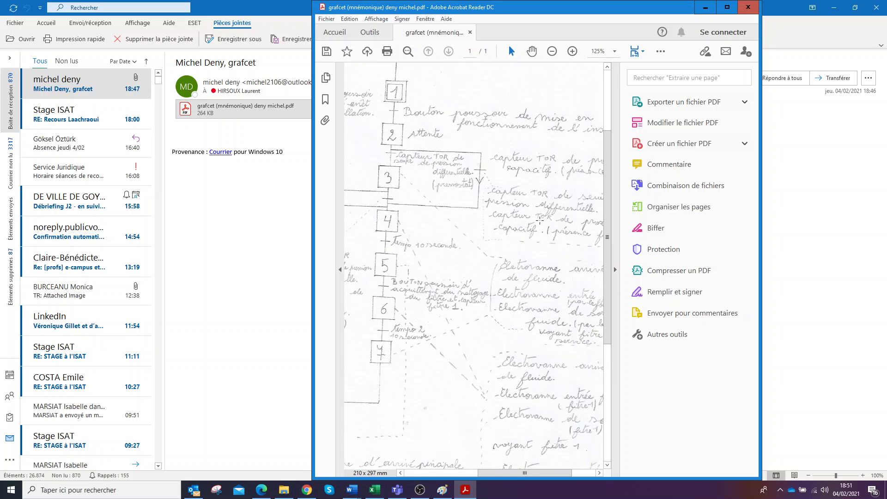
click(257, 239)
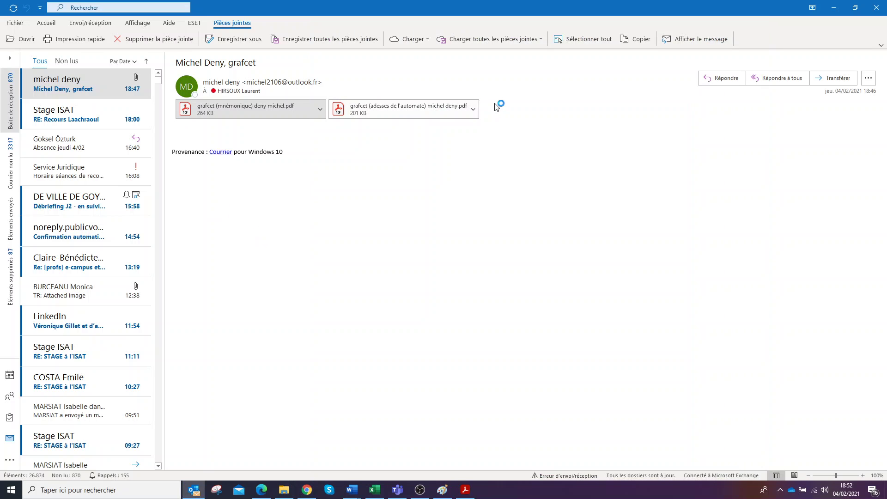
Open the attached PDF with the grafcet's automate addresses in a maximised Acrobat Reader window and inspect the diagram
click(473, 109)
click(415, 142)
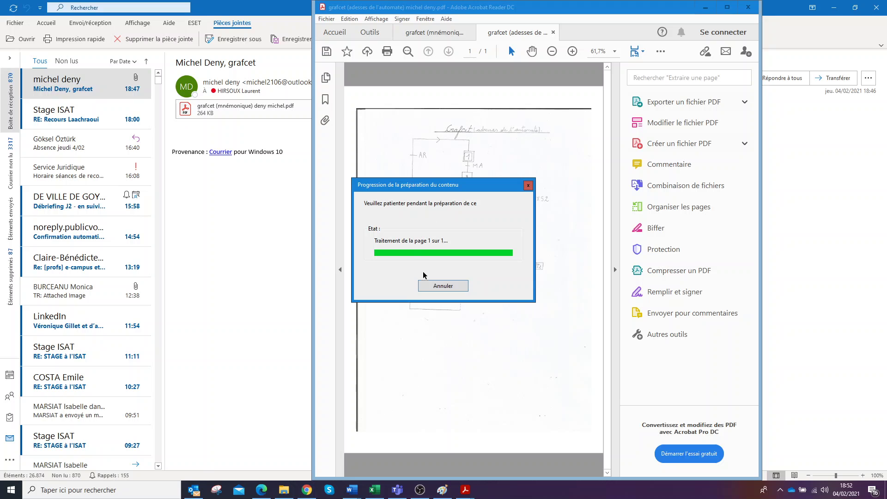
key(super+Up)
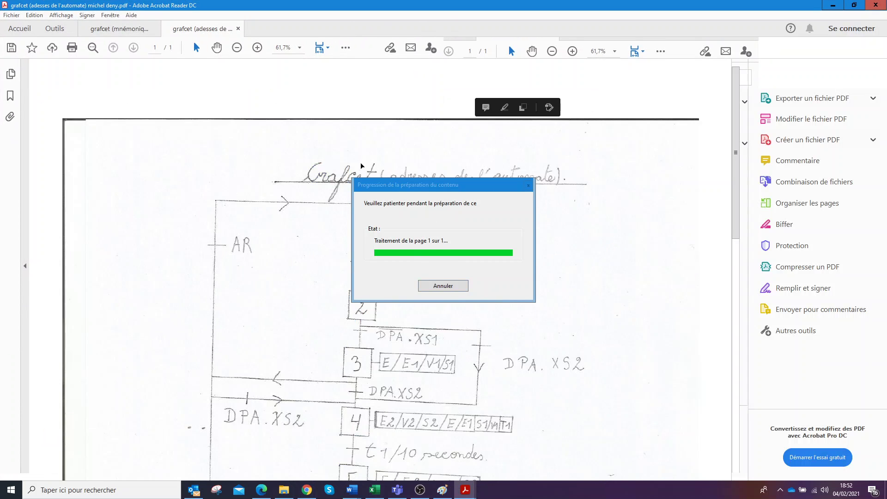
click(685, 159)
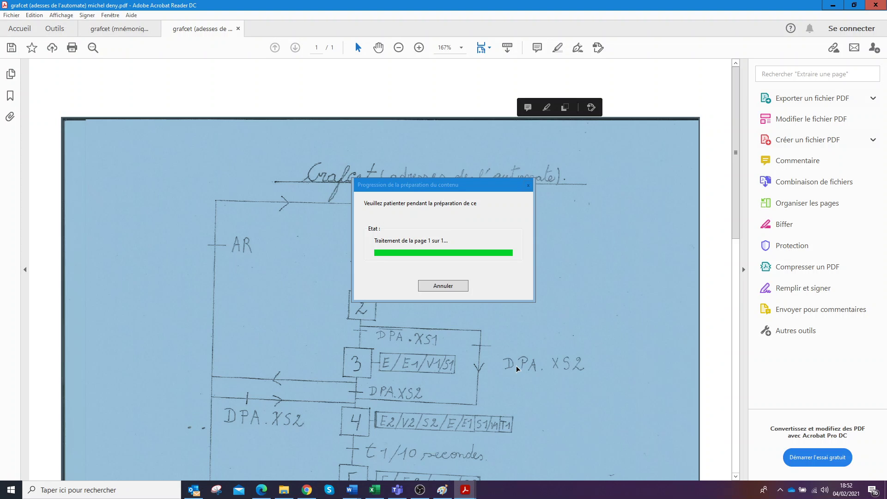
scroll(565, 267, down, 3)
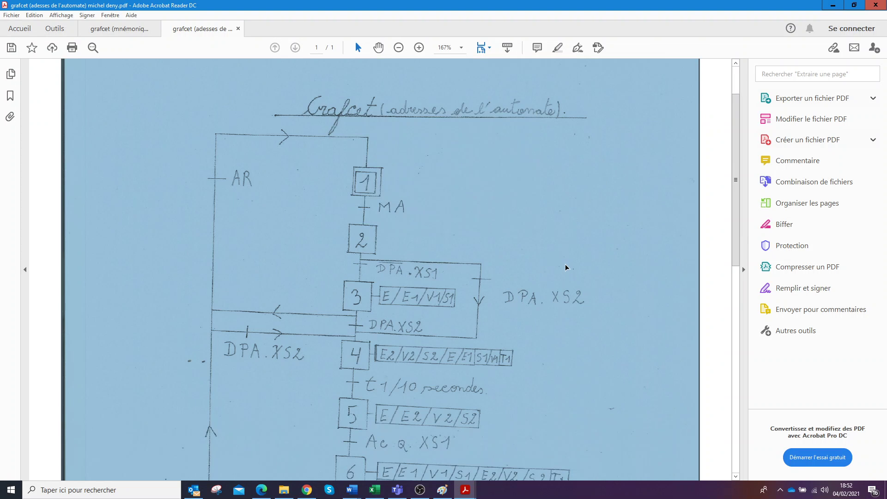
Arrange the PDF window side by side with the Teams meeting and collapse the PDF tools pane
key(super+Down)
drag(732, 6, 1, 234)
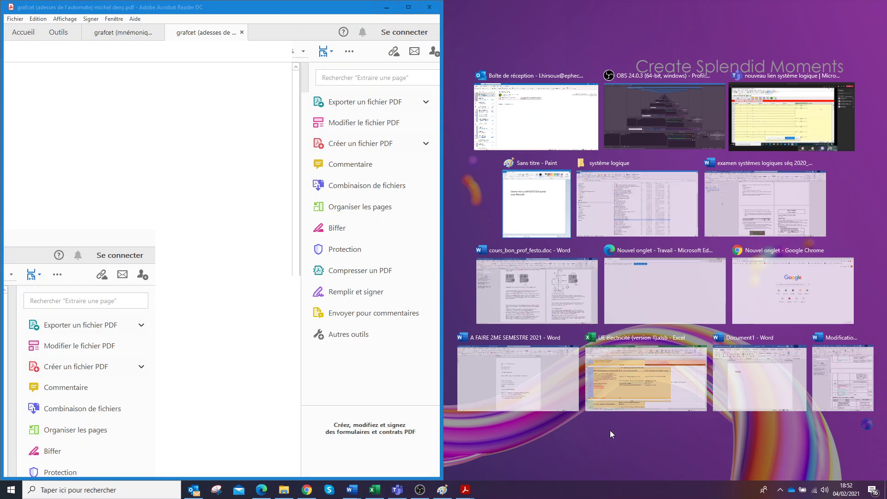
click(791, 118)
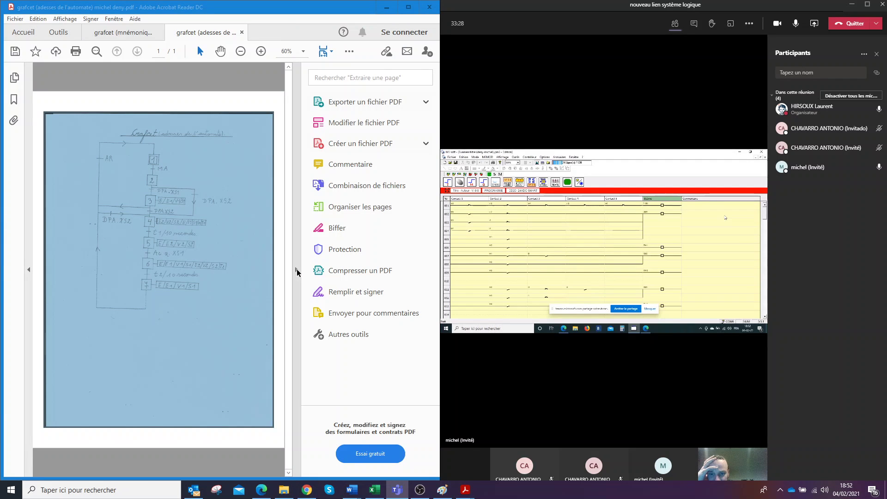
click(296, 269)
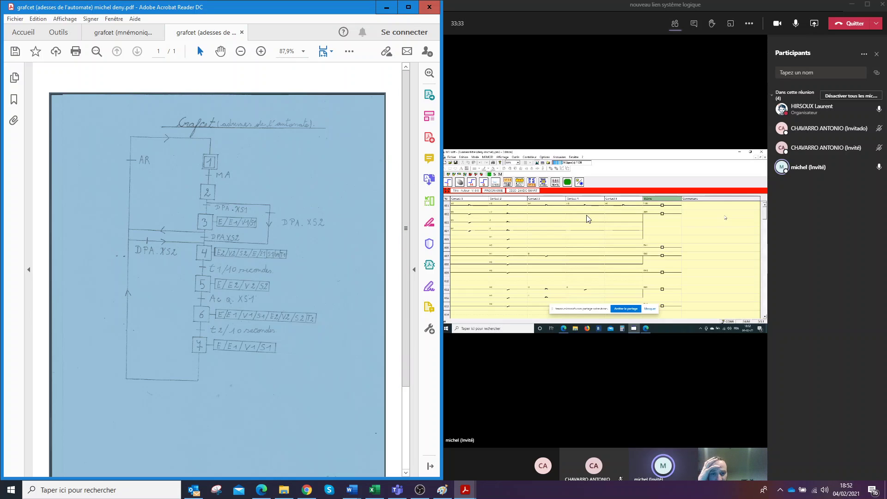
scroll(588, 219, up, 2)
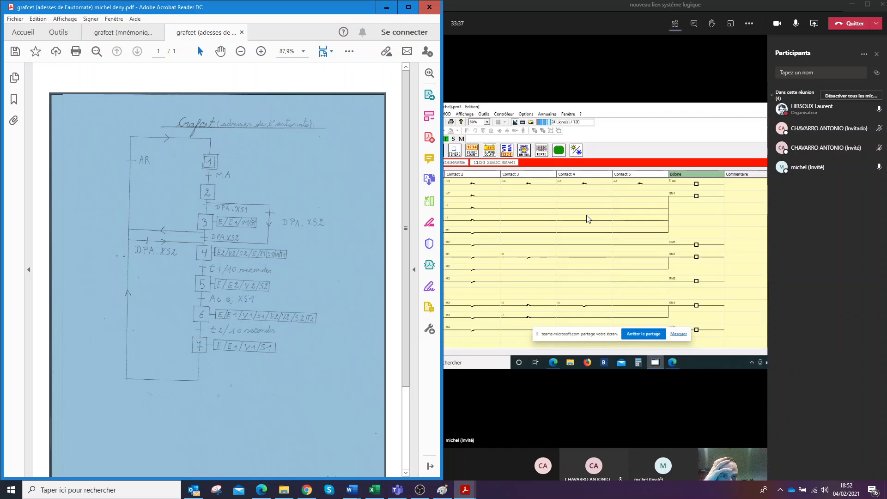
Launch M3 soft alongside the Teams meeting
scroll(588, 219, up, 2)
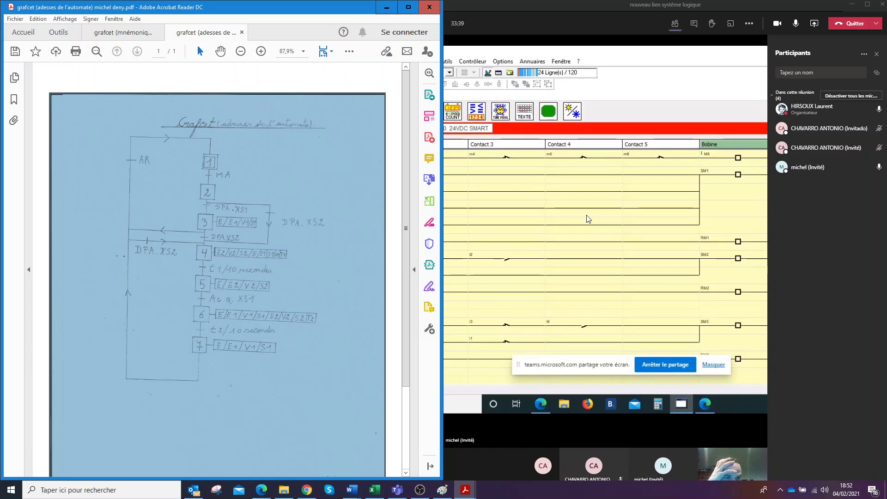
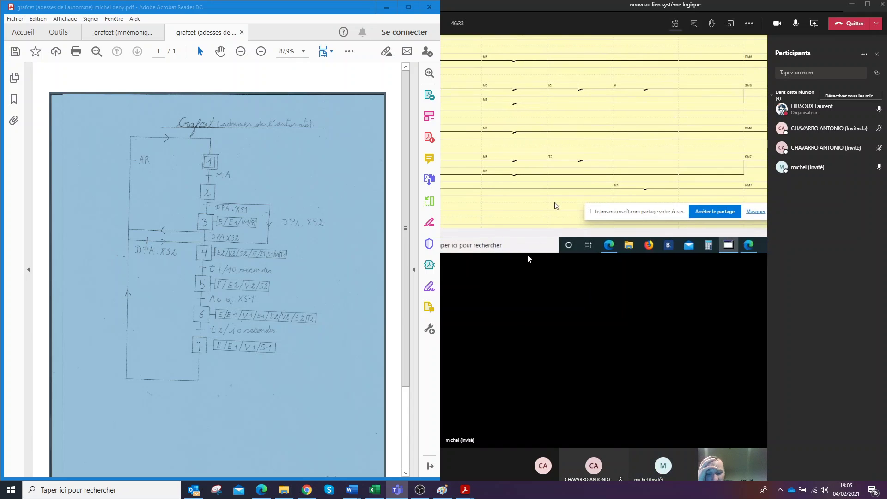
click(11, 489)
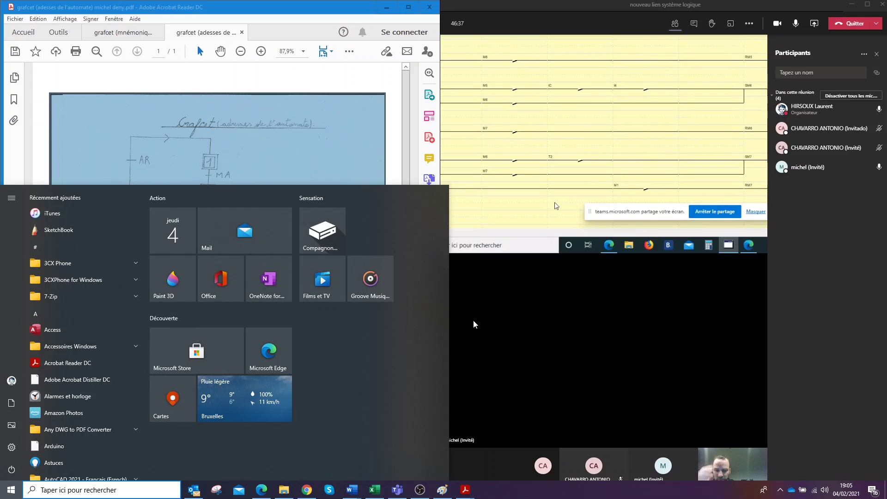
text(m3)
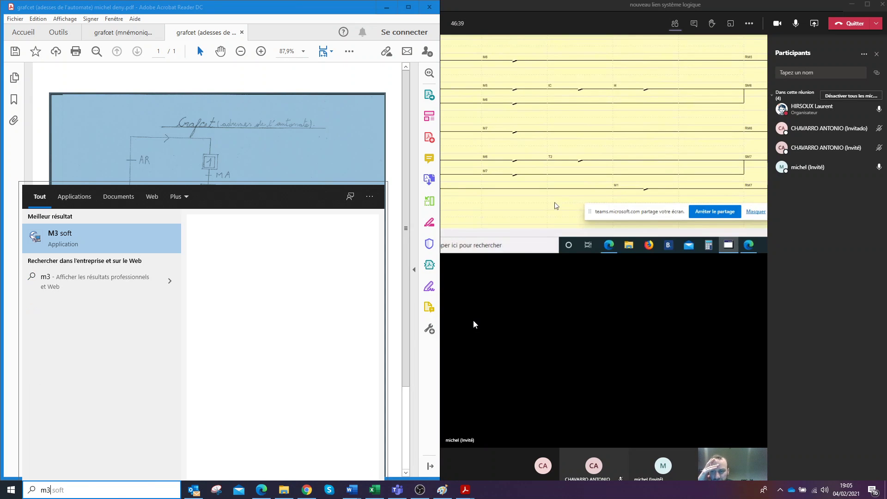
key(Return)
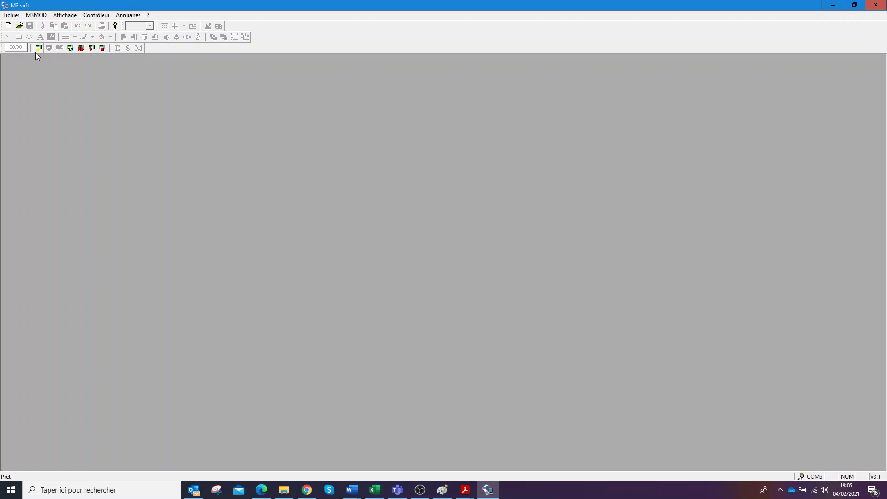
Create a new Ladder program for the CD20 24VDC SMART controller without any extensions
click(8, 26)
click(517, 165)
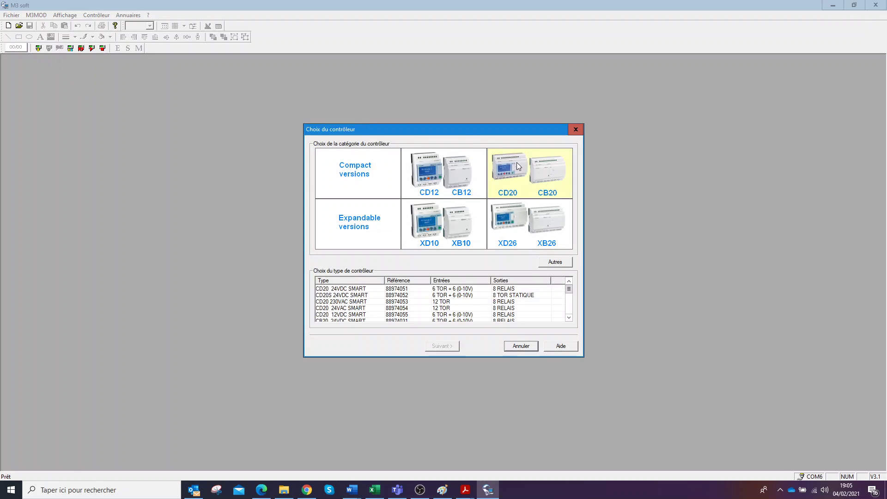
click(465, 288)
click(447, 345)
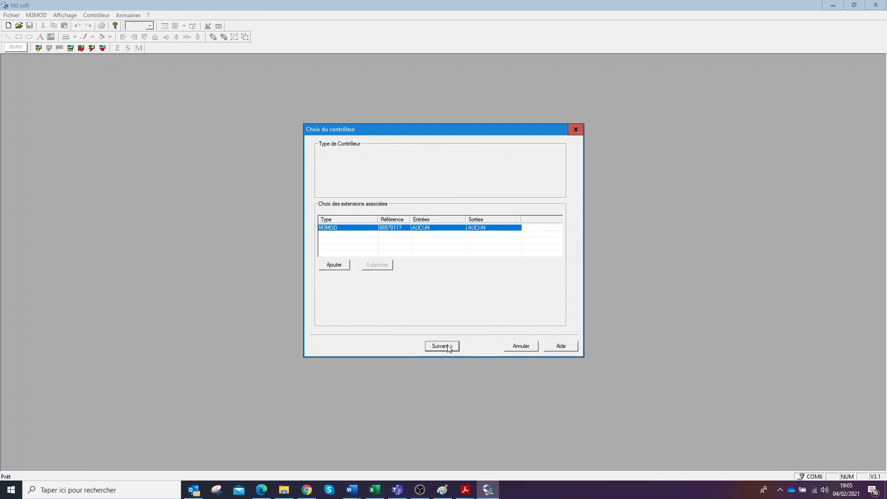
click(438, 349)
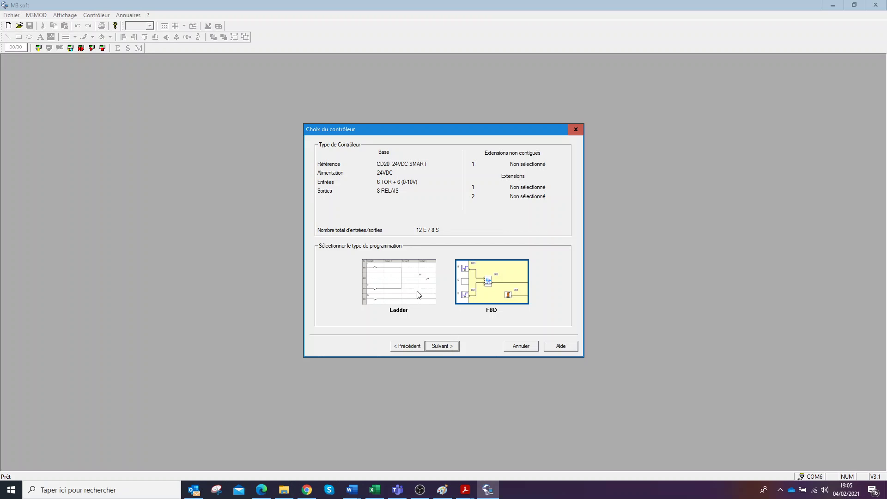
click(418, 293)
click(443, 344)
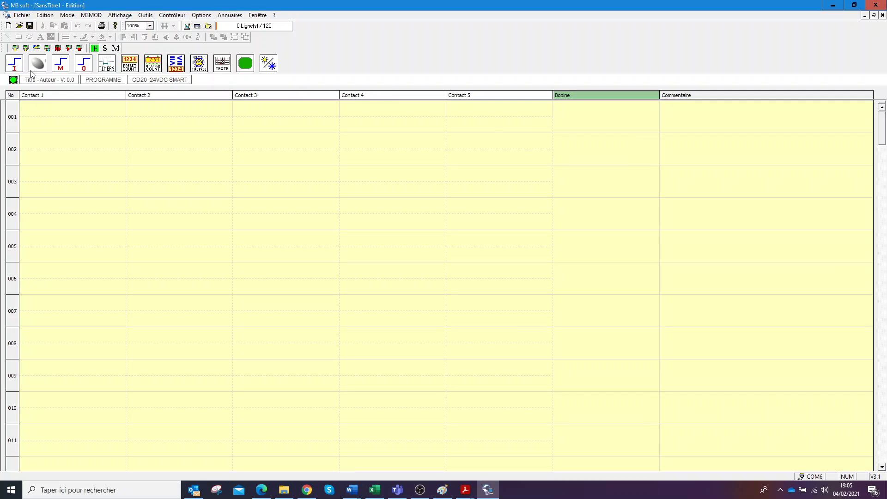
Minimise M3 soft and try to share Screen #1 in the Teams meeting
click(84, 68)
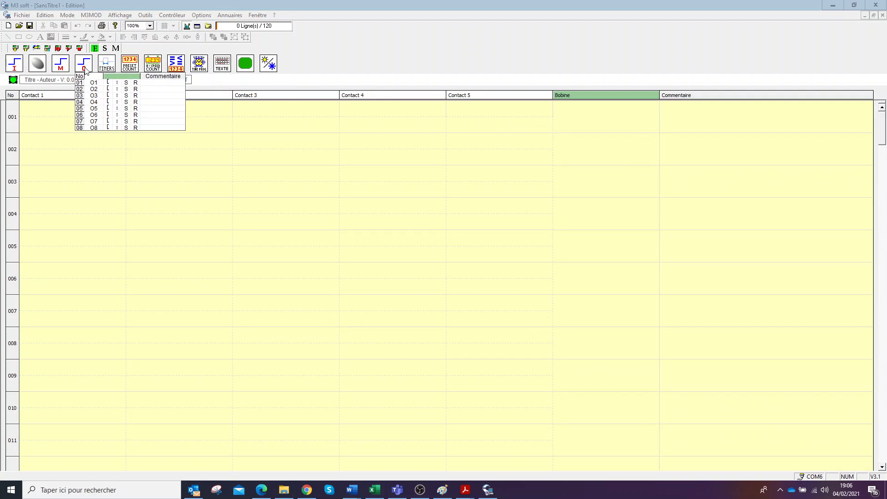
key(Escape)
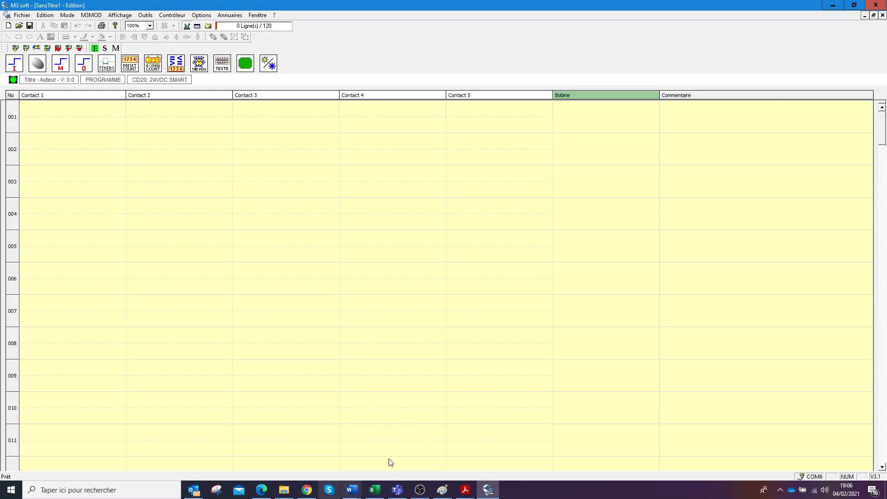
click(832, 5)
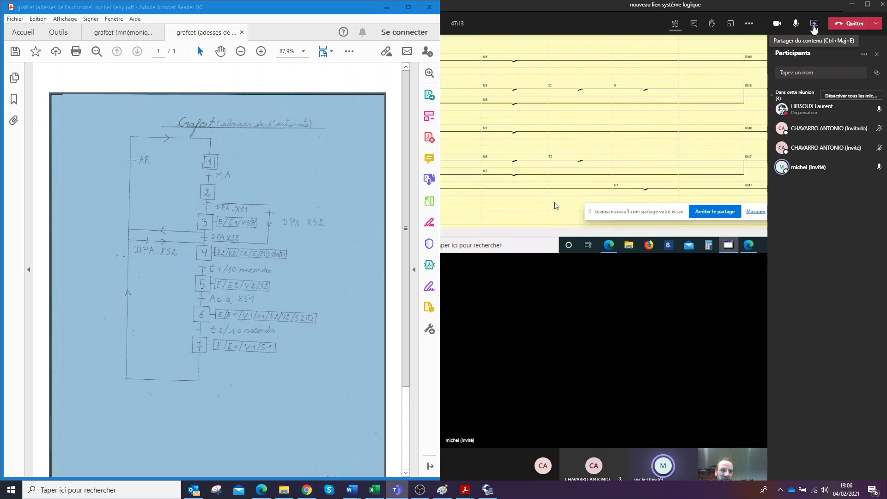
click(814, 25)
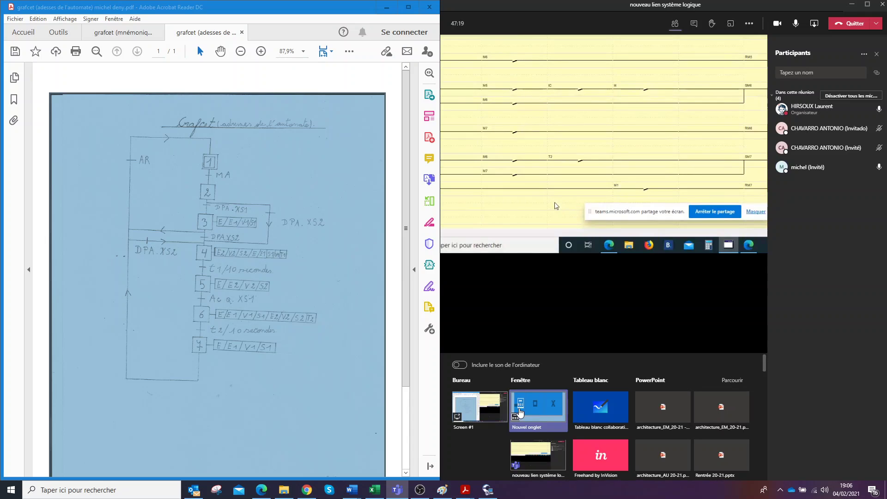
click(463, 411)
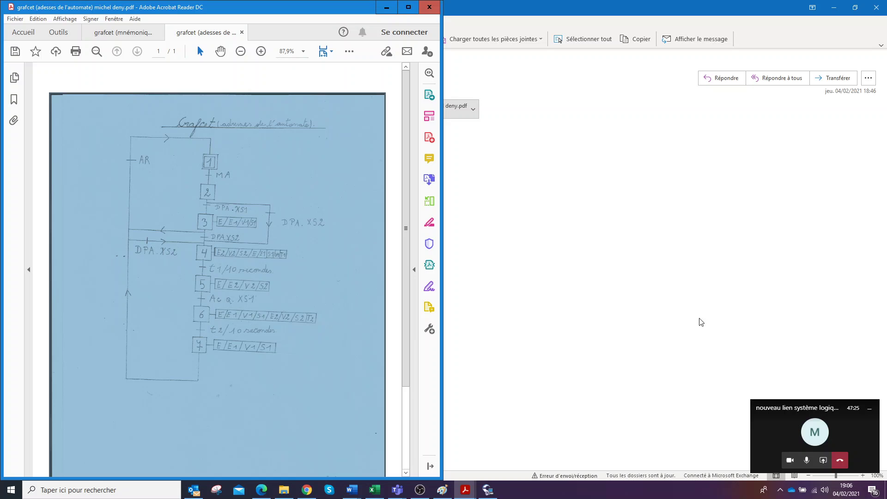
Minimise the Outlook window, return to the Teams meeting and share Screen #1 again
click(833, 7)
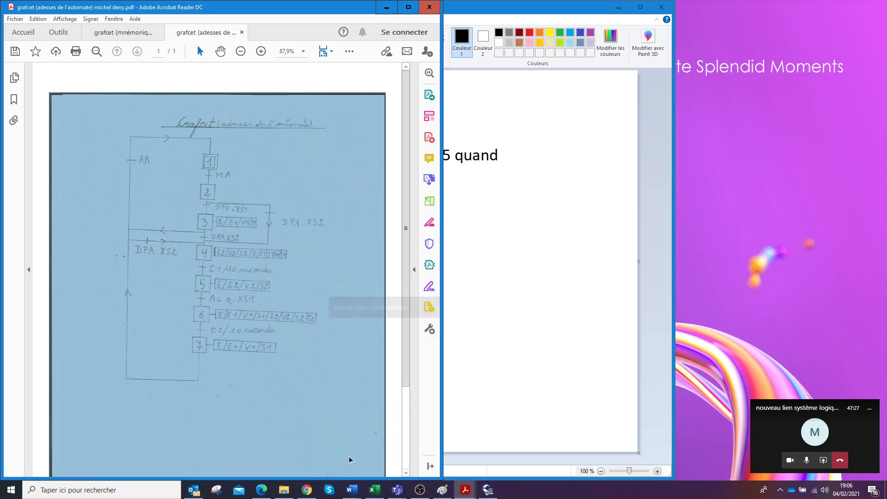
click(427, 488)
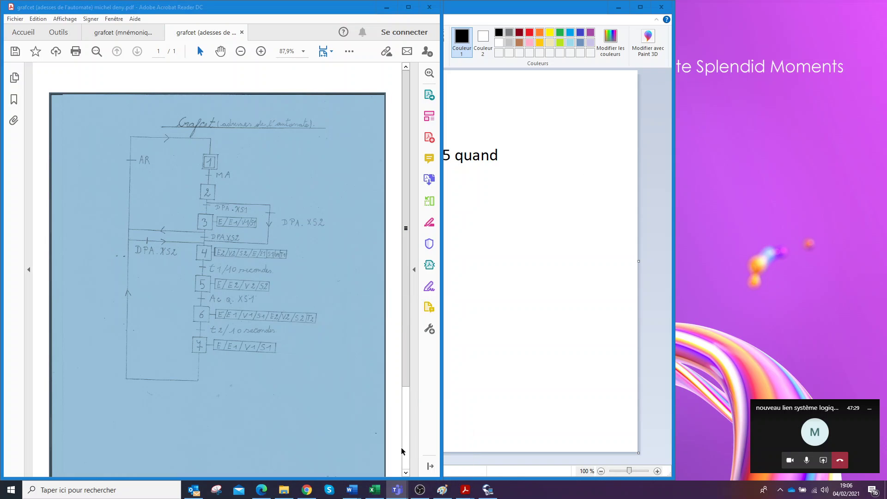
click(423, 446)
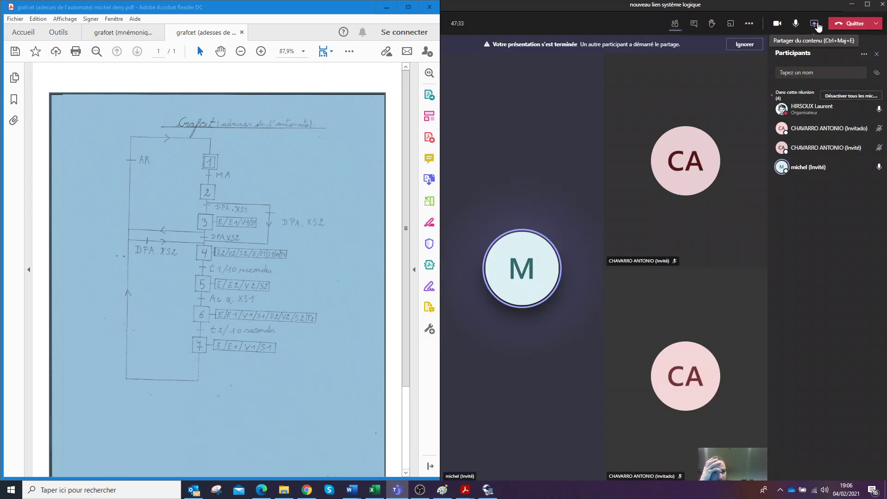
click(817, 27)
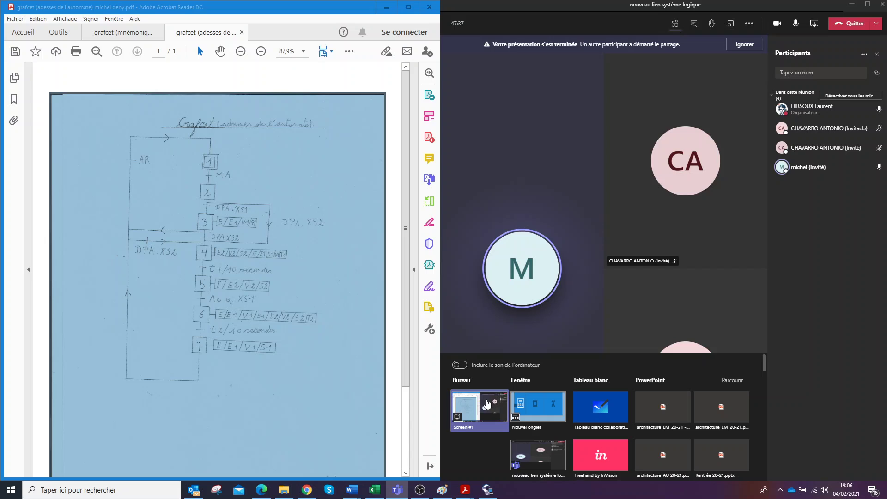
click(487, 404)
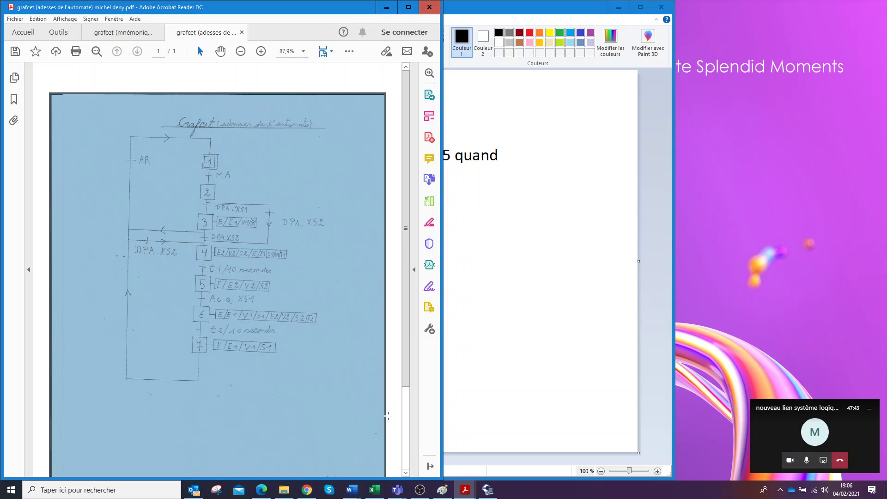
In M3 soft, place input contact I1 in Contact 2 of line 001 and wire the line across to Contact 5
click(488, 490)
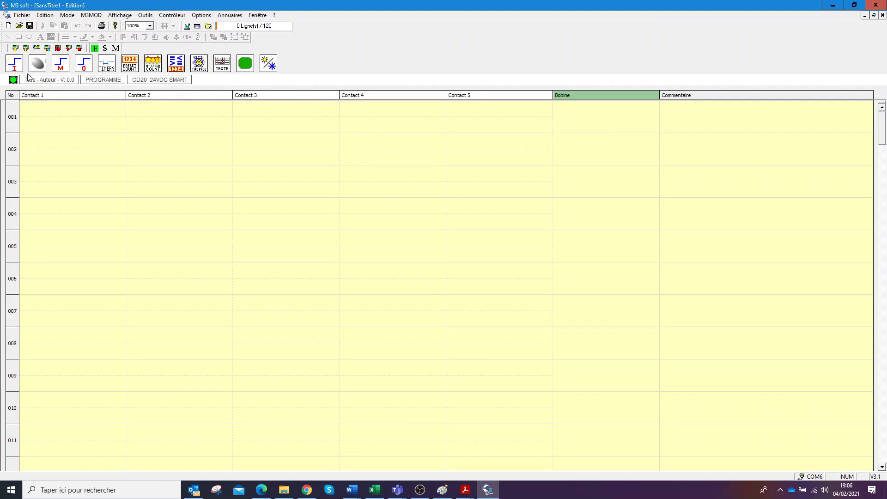
click(73, 116)
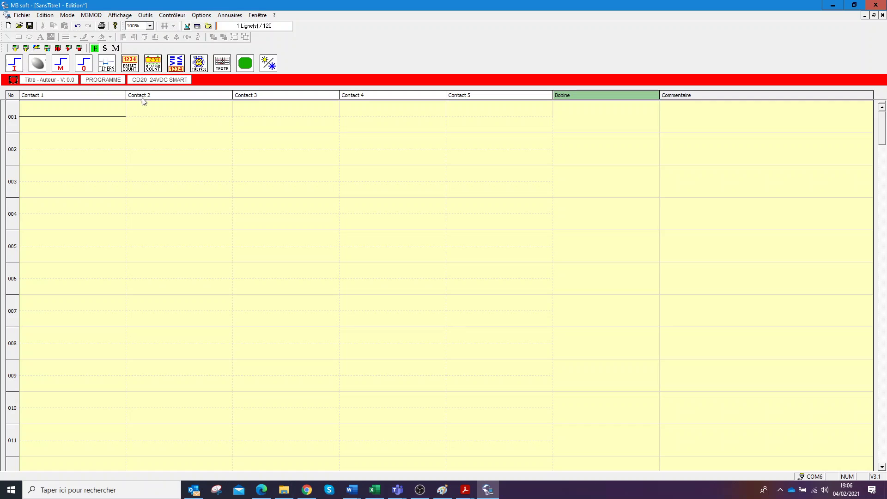
click(15, 63)
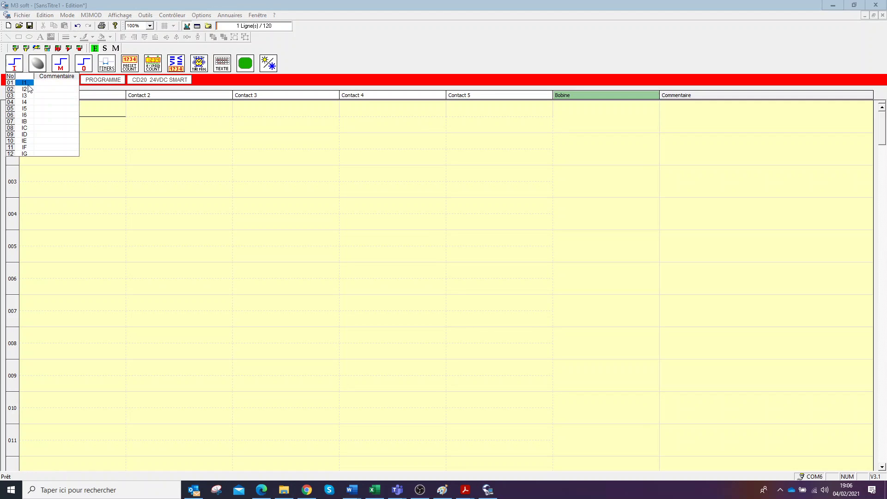
drag(27, 85, 157, 116)
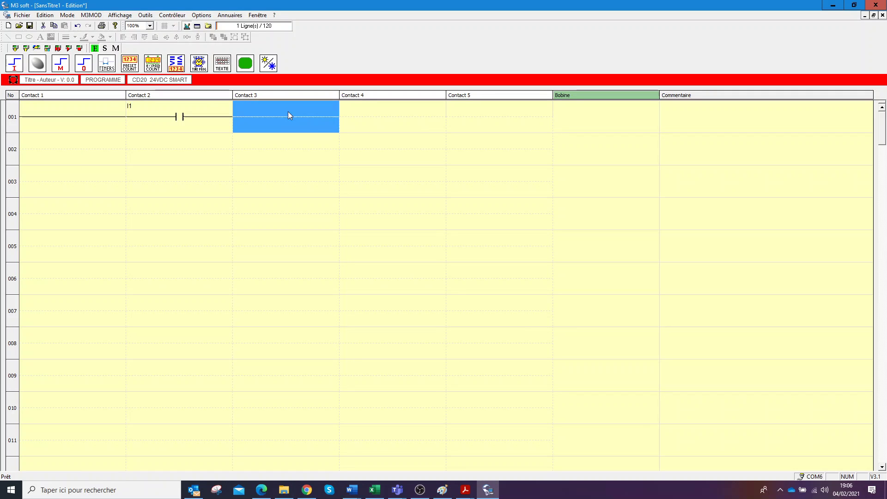
click(395, 119)
click(498, 118)
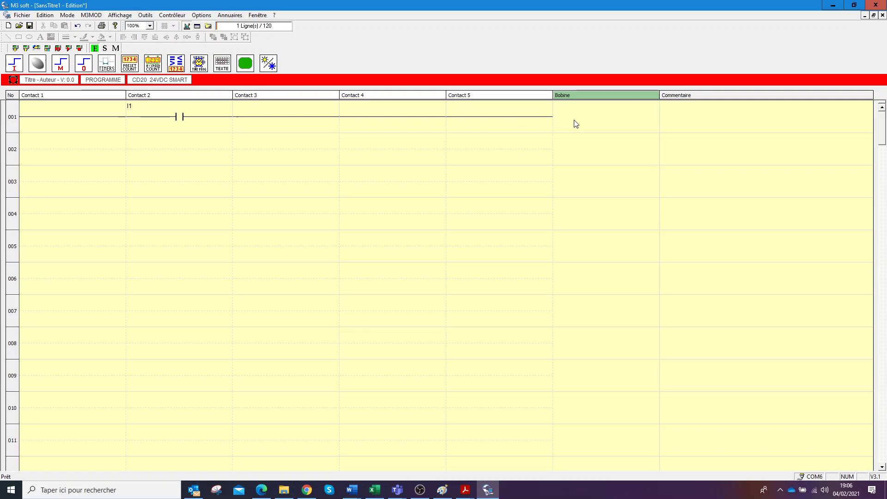
click(310, 128)
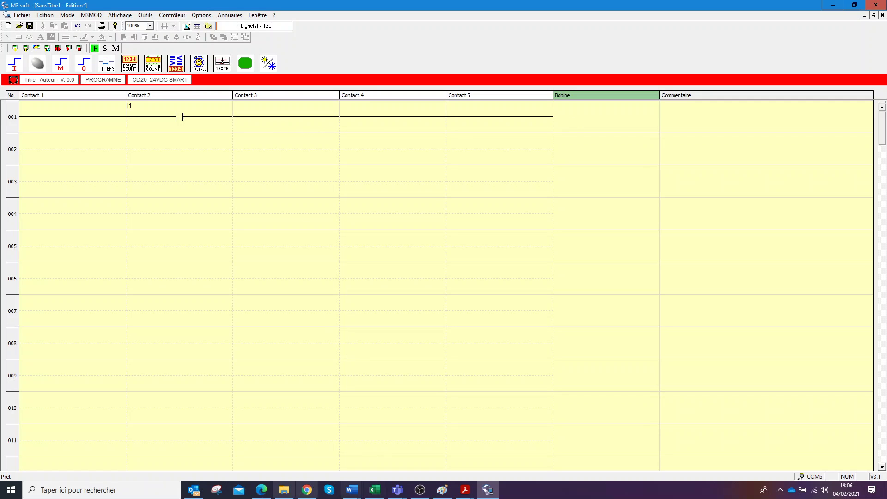
Launch OpenBoard to get a blank whiteboard page
click(171, 493)
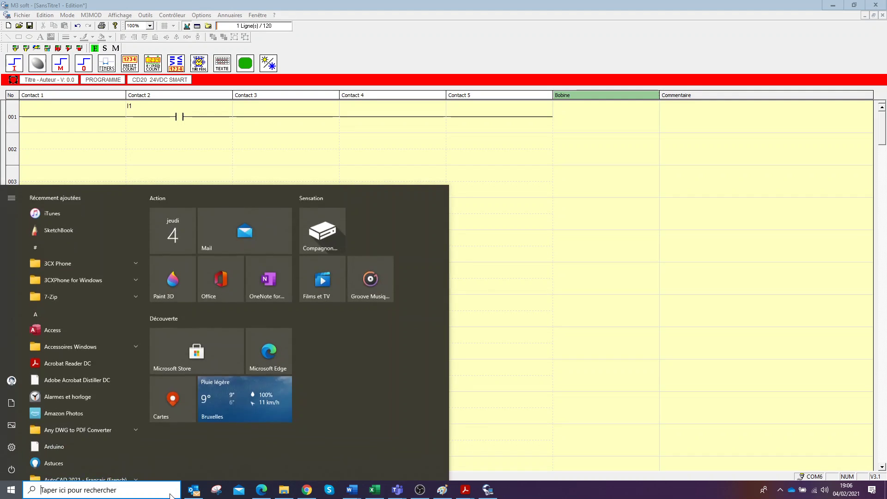
text(openboard)
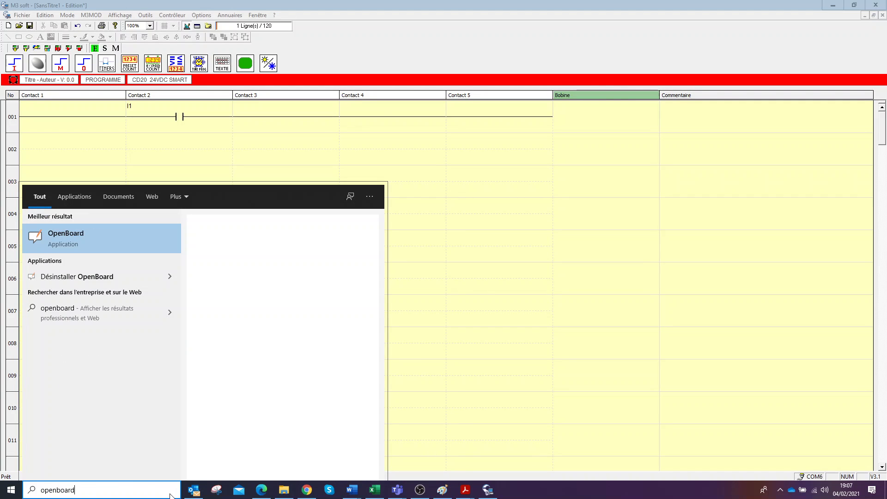
key(Return)
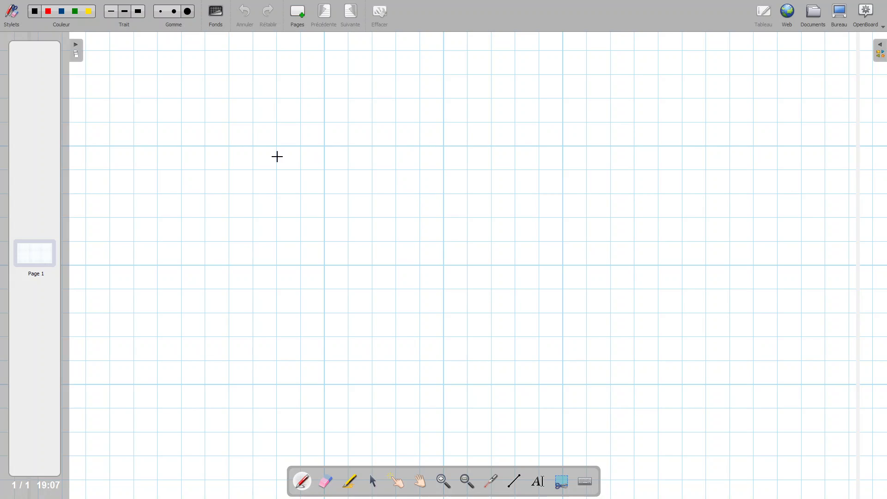
In red, draw a double-framed initial grafcet step 1 with a transition labelled I1 below it
click(49, 10)
mouse_move(220, 94)
mouse_down()
mouse_move(240, 94)
mouse_move(216, 83)
mouse_move(196, 111)
mouse_move(251, 108)
mouse_move(211, 85)
mouse_up()
mouse_move(224, 123)
mouse_down()
mouse_move(219, 139)
mouse_move(240, 148)
mouse_move(213, 165)
mouse_up()
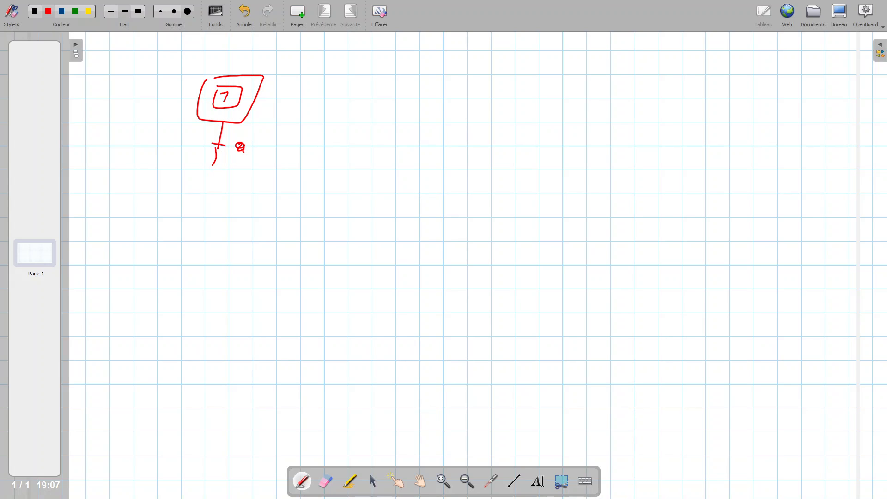
drag(263, 141, 278, 158)
Draw a second step box with action box T1, and a transition t1 leading down to a third step box
mouse_move(205, 167)
mouse_down()
mouse_move(202, 204)
mouse_move(206, 169)
mouse_move(292, 199)
mouse_move(310, 183)
mouse_move(310, 199)
mouse_up()
click(279, 171)
mouse_move(280, 171)
mouse_down()
mouse_move(341, 178)
mouse_move(281, 167)
mouse_up()
drag(224, 207, 218, 230)
mouse_move(212, 223)
mouse_down()
mouse_move(243, 241)
mouse_move(215, 251)
mouse_move(246, 277)
mouse_move(199, 252)
mouse_up()
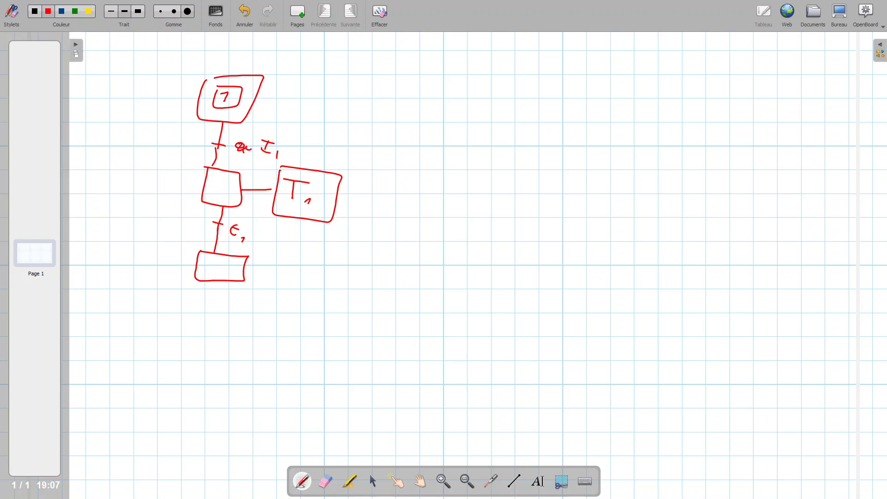
Number the lower boxes 2 and 3, add transition I2 under step 3, and link it back to step 1
drag(217, 184, 224, 192)
mouse_move(221, 283)
mouse_down()
mouse_move(218, 311)
mouse_move(229, 300)
mouse_move(246, 306)
mouse_up()
mouse_move(254, 307)
mouse_down()
mouse_move(260, 314)
mouse_move(161, 256)
mouse_move(175, 61)
mouse_move(239, 73)
mouse_up()
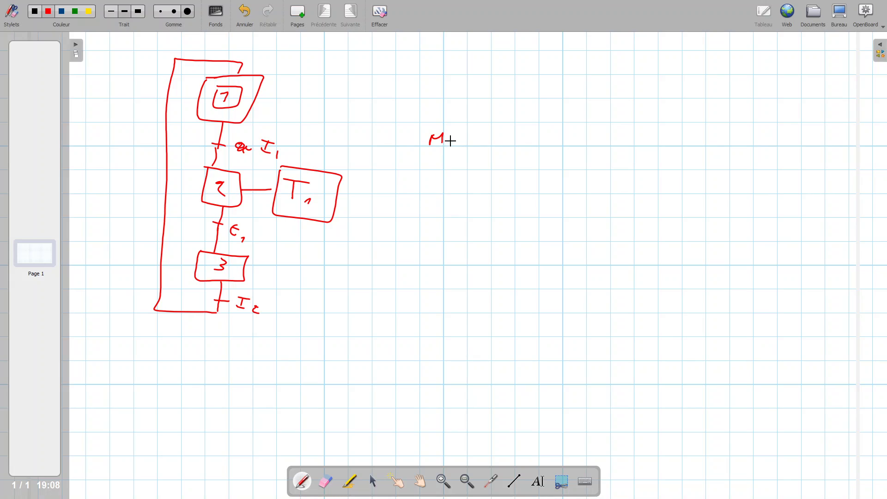
Cross out the first M expression beside the grafcet and write the timer equation T1 = M02 beneath it
drag(460, 139, 457, 140)
drag(447, 138, 484, 146)
drag(420, 176, 441, 179)
mouse_move(443, 189)
mouse_down()
mouse_move(483, 179)
mouse_move(526, 199)
mouse_up()
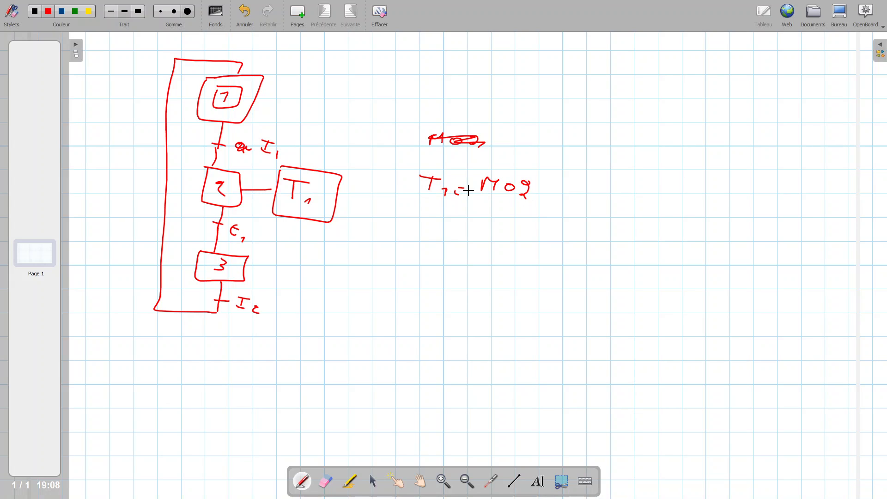
drag(455, 193, 464, 193)
Write the M1 equation above as NOT M2 . NOT M3 + M3 . I2, with bars over the negated terms
drag(481, 68, 488, 69)
mouse_move(481, 72)
mouse_down()
mouse_move(536, 76)
mouse_move(539, 57)
mouse_move(574, 63)
mouse_up()
click(556, 78)
mouse_move(573, 64)
mouse_down()
mouse_move(658, 68)
mouse_move(670, 69)
mouse_move(663, 78)
mouse_move(701, 68)
mouse_up()
mouse_move(695, 72)
mouse_down()
mouse_move(699, 83)
mouse_move(721, 84)
mouse_up()
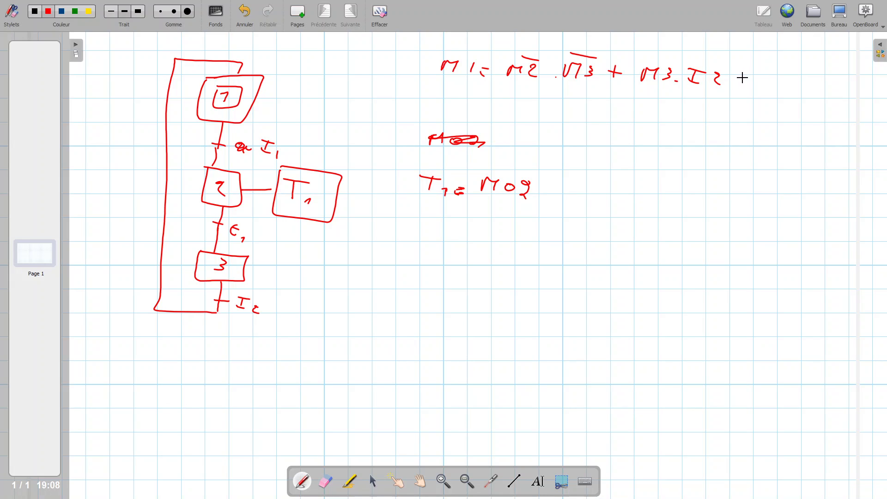
Prefix the M1 equation with S for set and write the reset equation RM1 = M2 below it
drag(438, 53, 419, 68)
drag(431, 100, 481, 102)
drag(490, 98, 497, 97)
mouse_move(491, 105)
mouse_down()
mouse_move(526, 99)
mouse_move(554, 112)
mouse_up()
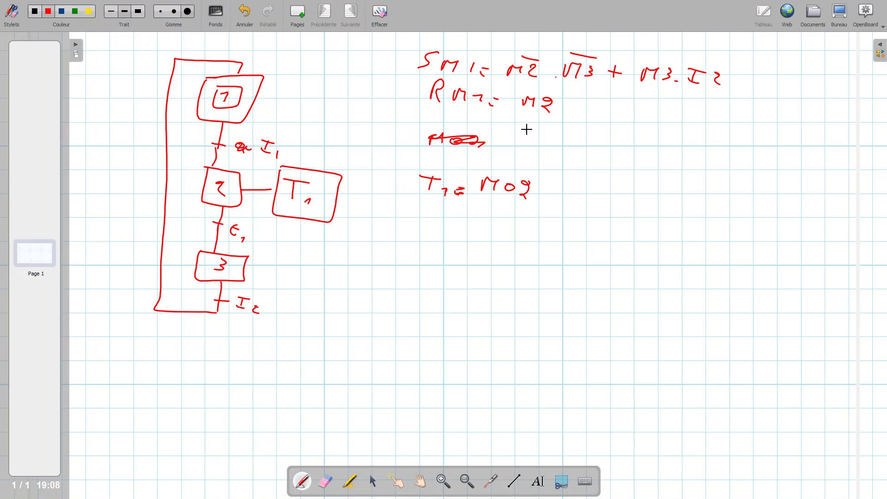
Write the set equation for step 2, SM2 = M1 . I1, beneath the M1 equations
mouse_move(567, 130)
mouse_down()
mouse_move(558, 141)
mouse_move(610, 147)
mouse_up()
drag(617, 146, 619, 148)
drag(624, 143, 625, 144)
drag(694, 142, 712, 152)
drag(721, 145, 721, 156)
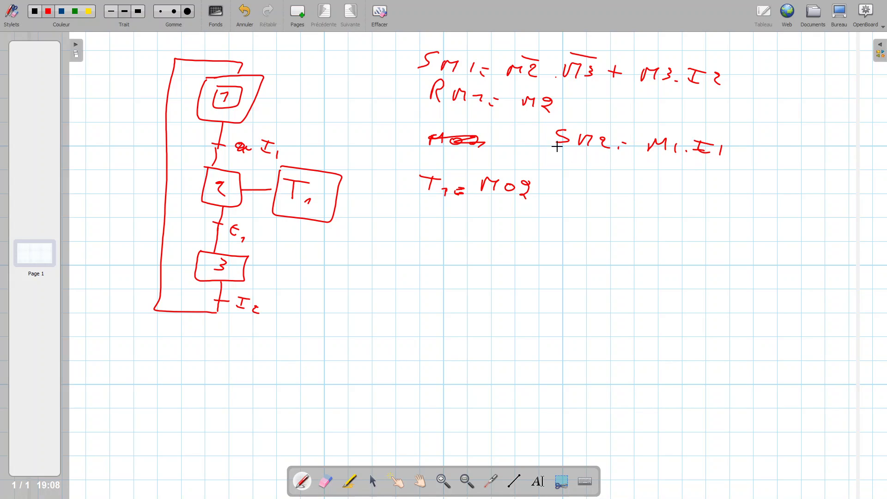
Write the reset equation for step 2, RM2 = M3, beneath the SM2 equation
mouse_move(567, 155)
mouse_down()
mouse_move(565, 169)
mouse_move(608, 174)
mouse_up()
mouse_move(611, 165)
mouse_down()
mouse_move(648, 176)
mouse_move(664, 184)
mouse_up()
click(626, 169)
click(627, 174)
Write the set equation for step 3, SM3 = M2 . t1, below the step 2 equations
drag(594, 200, 583, 209)
drag(603, 204, 601, 210)
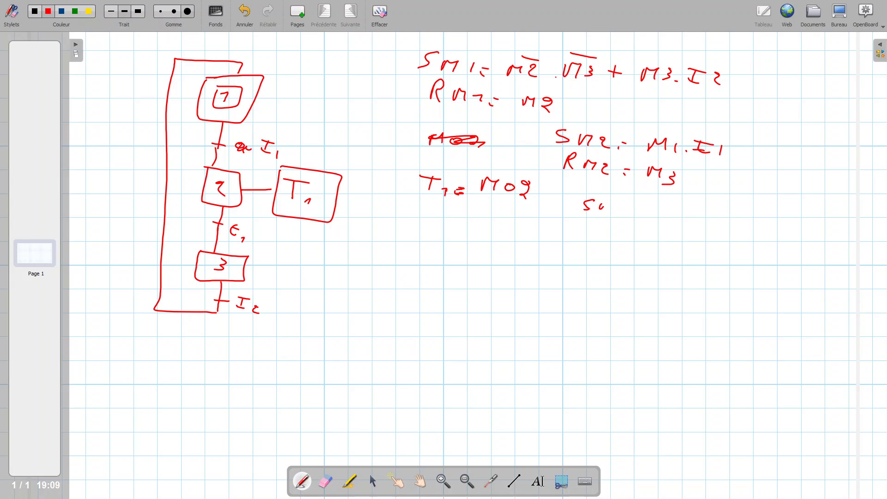
click(648, 209)
click(646, 215)
drag(674, 213, 687, 217)
drag(700, 210, 702, 217)
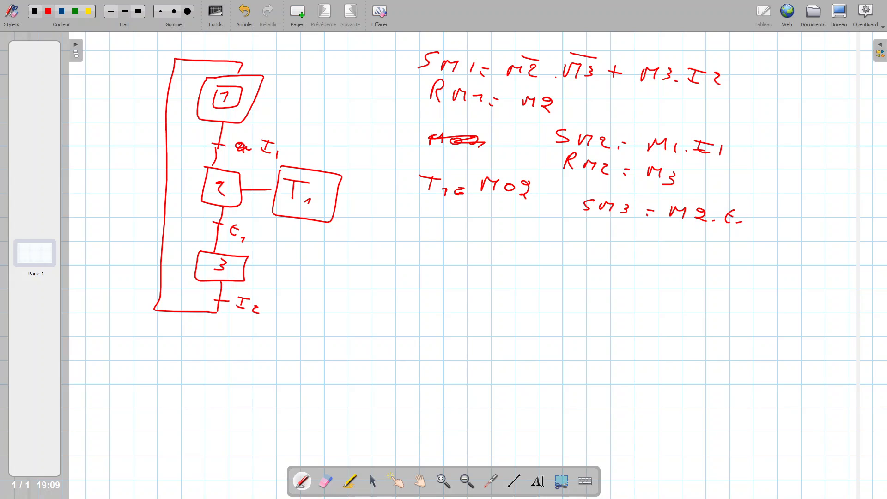
Write the reset equation for step 3, RM3 = M1, beneath the SM3 equation
mouse_move(587, 226)
mouse_down()
mouse_move(585, 244)
mouse_move(599, 247)
mouse_up()
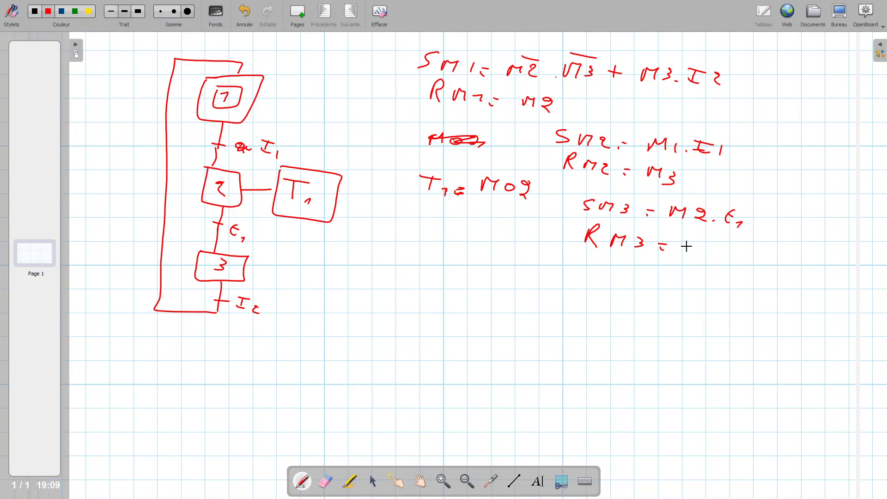
drag(692, 249, 704, 256)
drag(717, 256, 716, 262)
Draw a long curve separating the set/reset equations from the T1 = M02 equation, and an arrow pointing up to T1
mouse_move(431, 44)
mouse_down()
mouse_move(403, 86)
mouse_move(528, 142)
mouse_move(561, 217)
mouse_move(564, 268)
mouse_move(599, 291)
mouse_up()
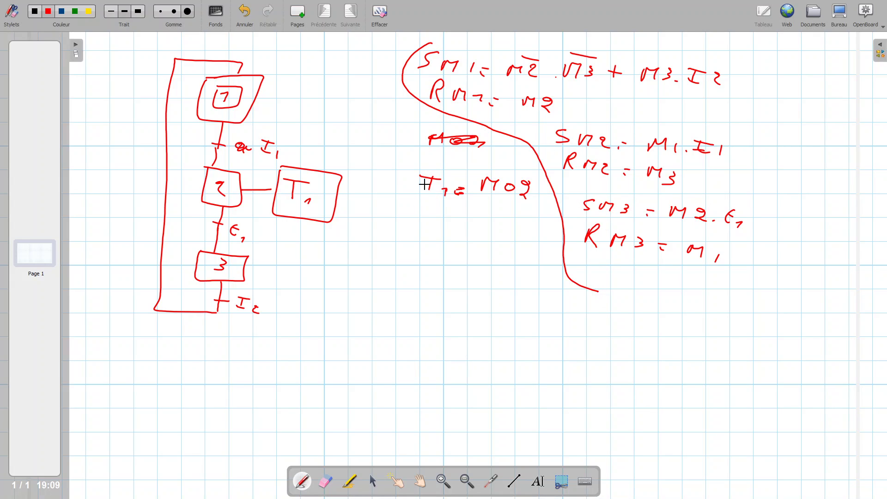
mouse_move(404, 247)
mouse_down()
mouse_move(448, 206)
mouse_move(454, 220)
mouse_up()
Switch to the M3 soft ladder program and replace the I1 contact in Contact 2 of line 001 with an M2 contact
click(839, 13)
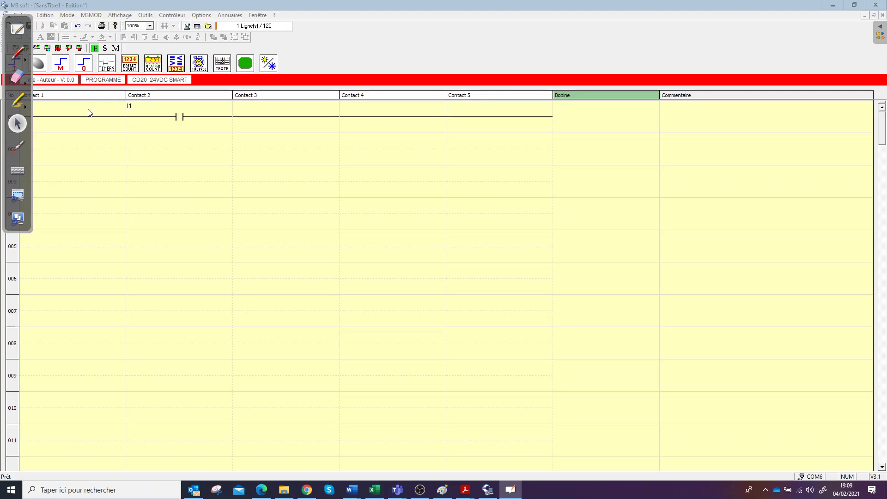
click(178, 116)
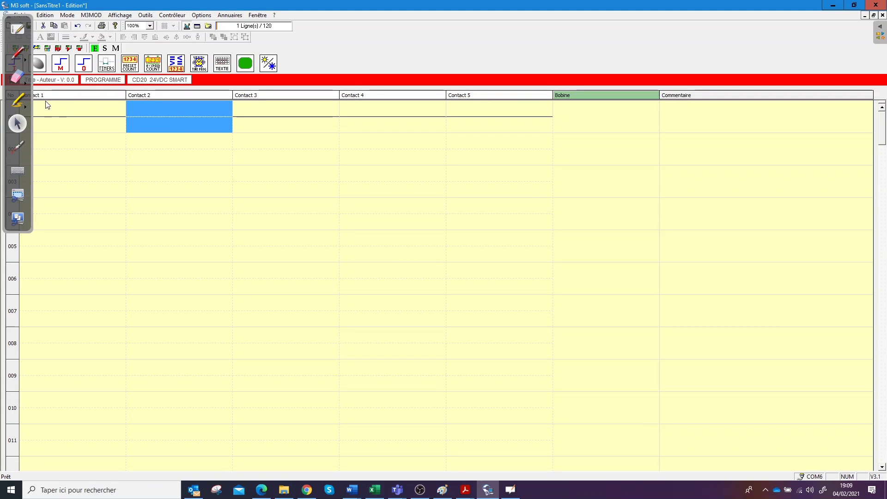
click(64, 69)
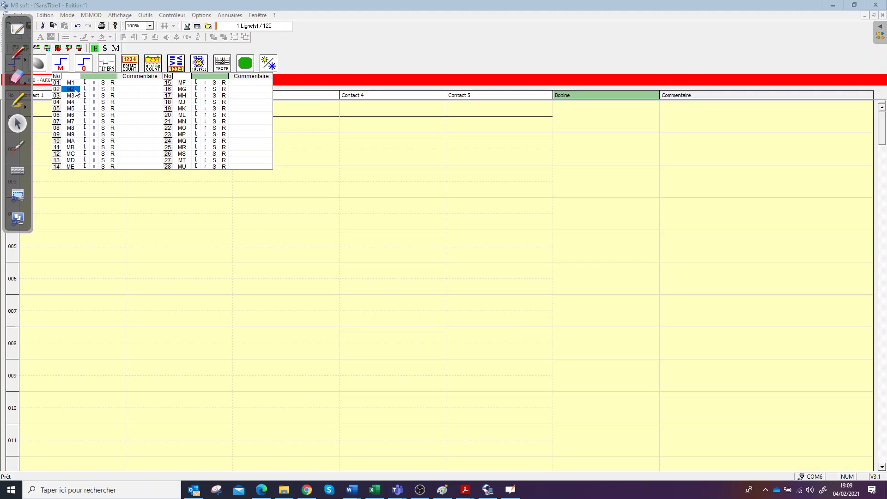
double_click(187, 110)
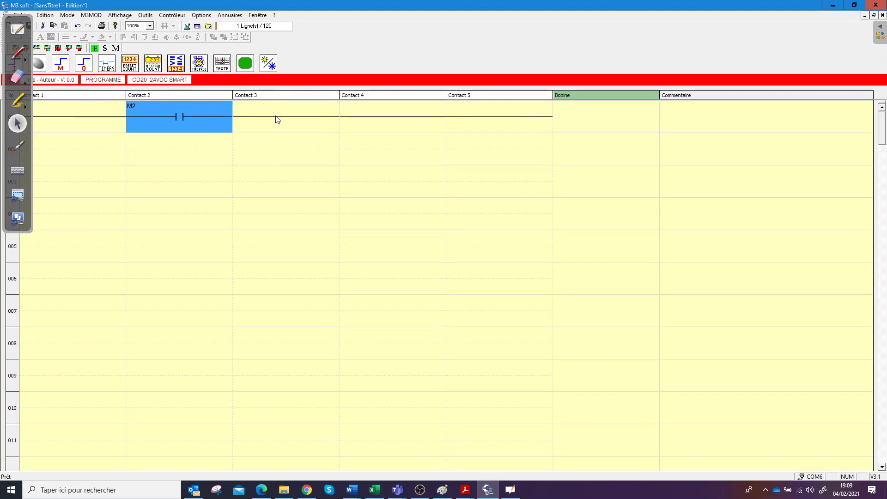
Place a T1 timer contact in the Contact 2 column of line 004
click(106, 67)
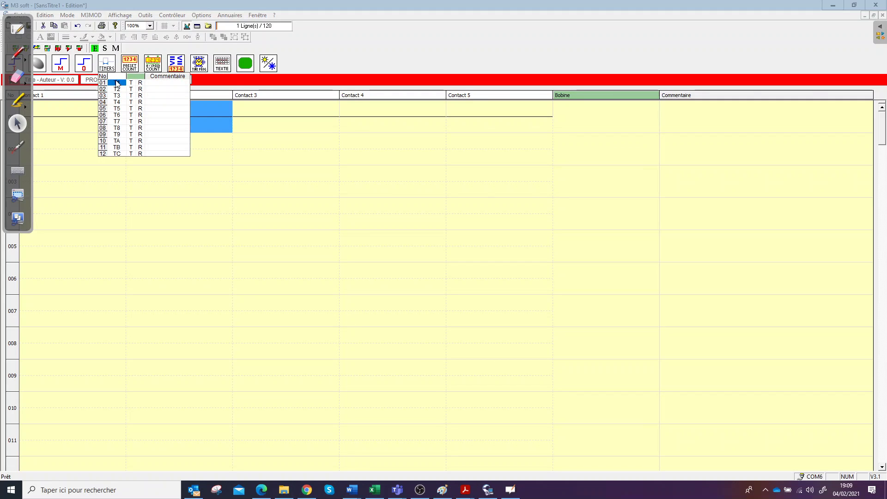
drag(116, 82, 541, 187)
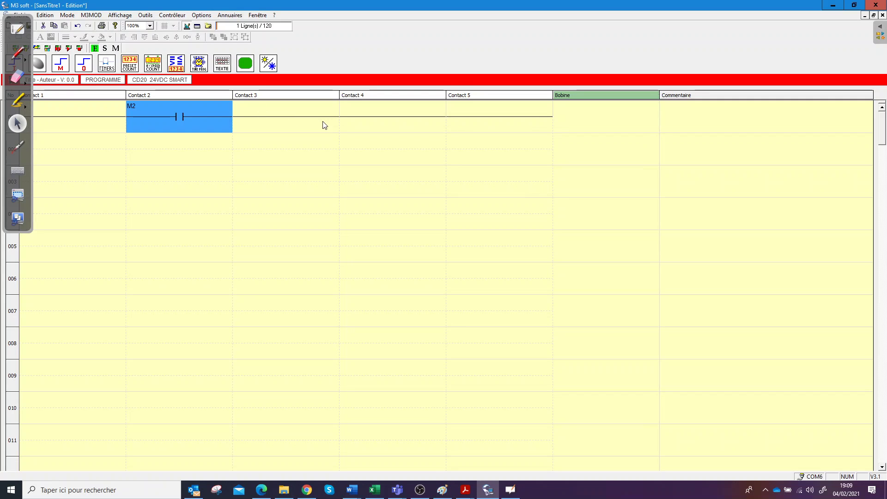
click(113, 67)
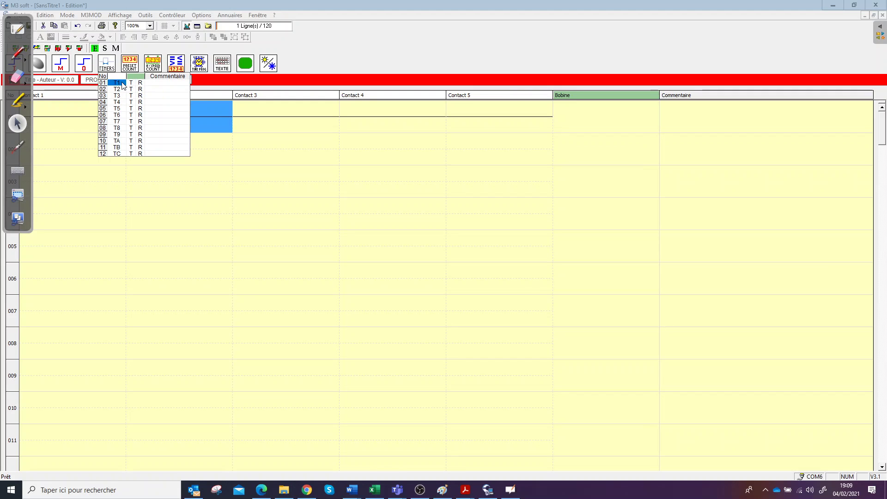
drag(350, 132, 178, 216)
click(387, 314)
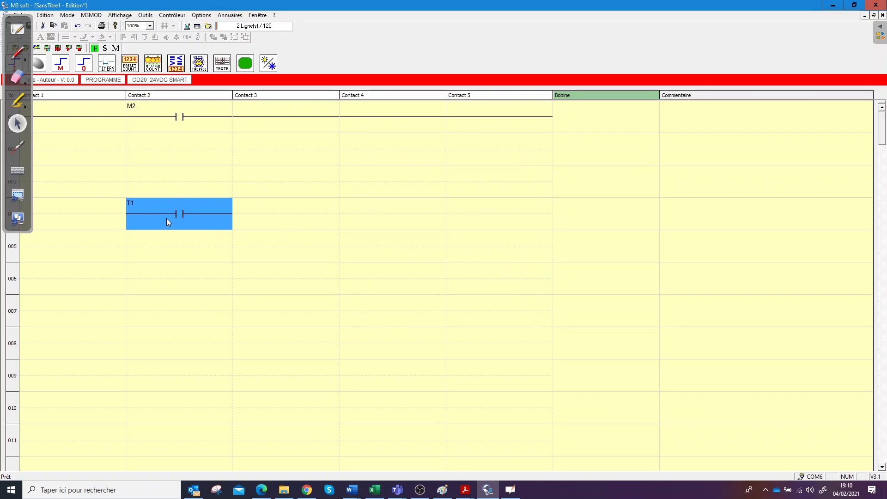
Place the timer command coil TT1 in the Bobine column of line 001
click(111, 64)
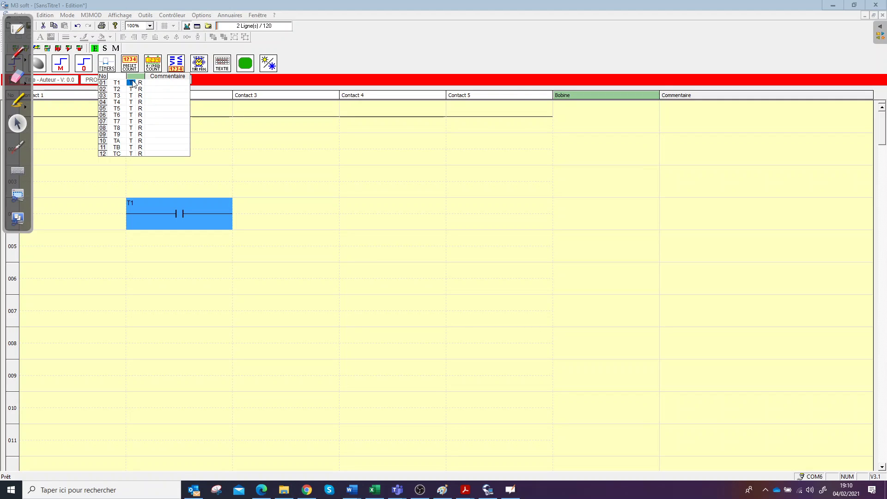
drag(133, 83, 588, 117)
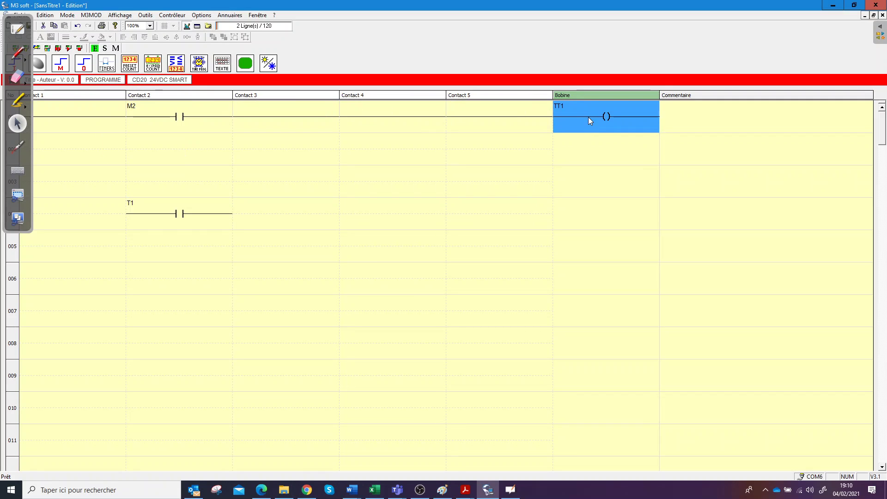
key(Down)
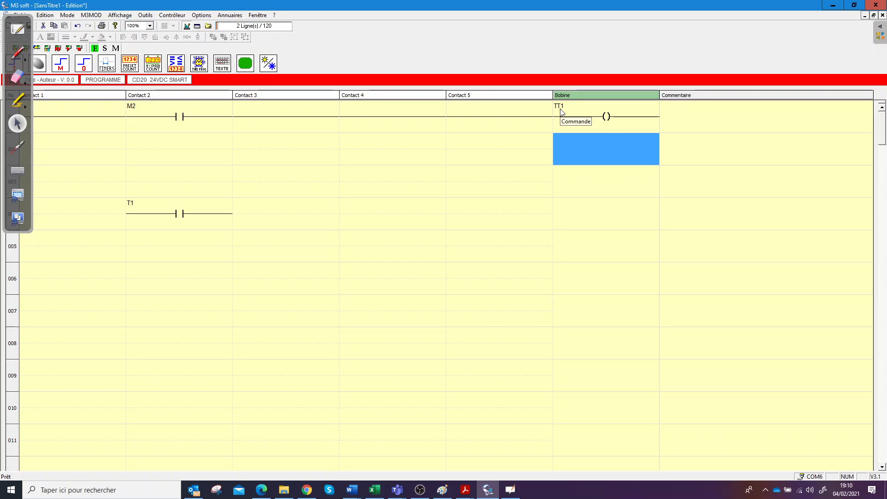
Delete the TT1 coil and the M2 contact from line 001, and move the floating OpenBoard palette clear of the component toolbar
double_click(180, 118)
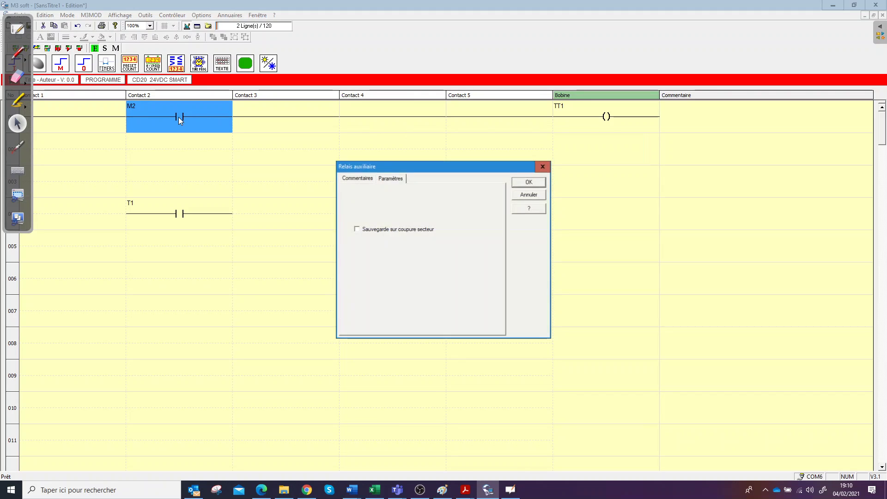
click(542, 166)
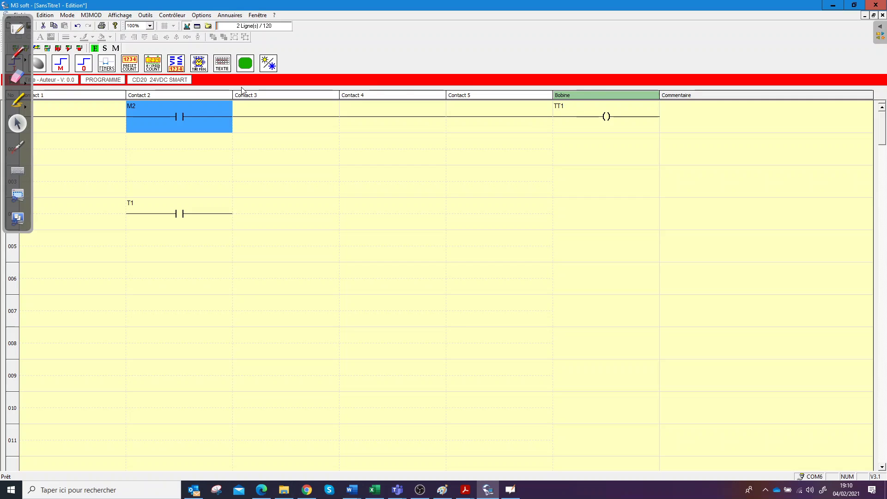
click(613, 119)
key(Delete)
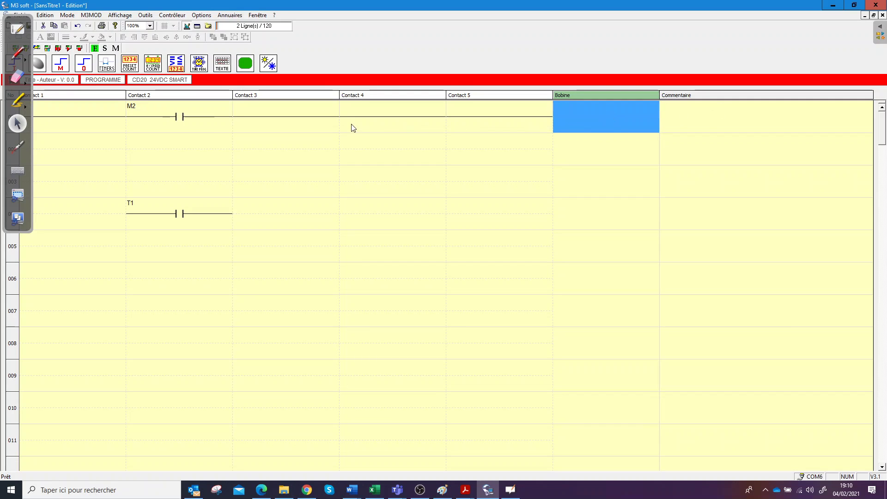
click(176, 128)
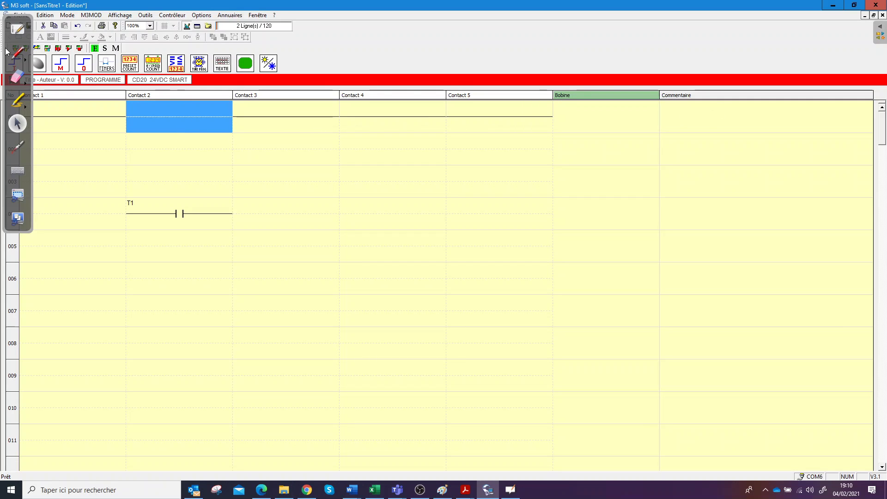
drag(7, 51, 10, 259)
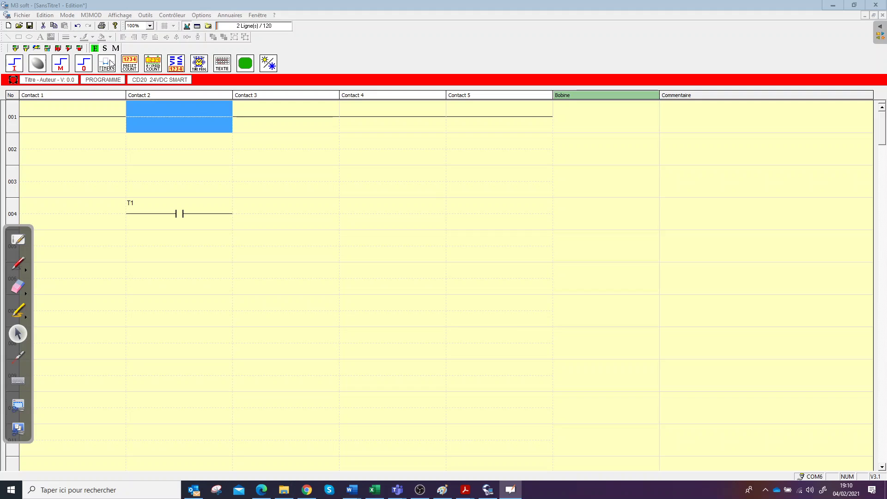
click(111, 64)
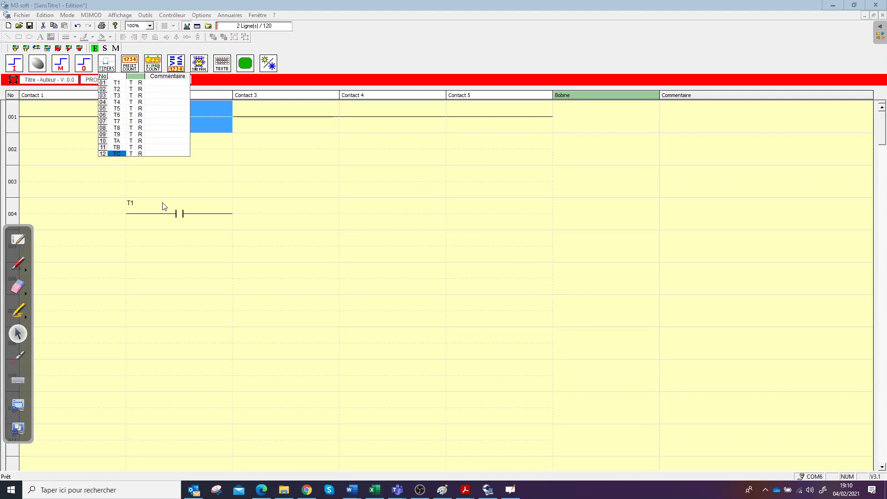
drag(118, 83, 305, 220)
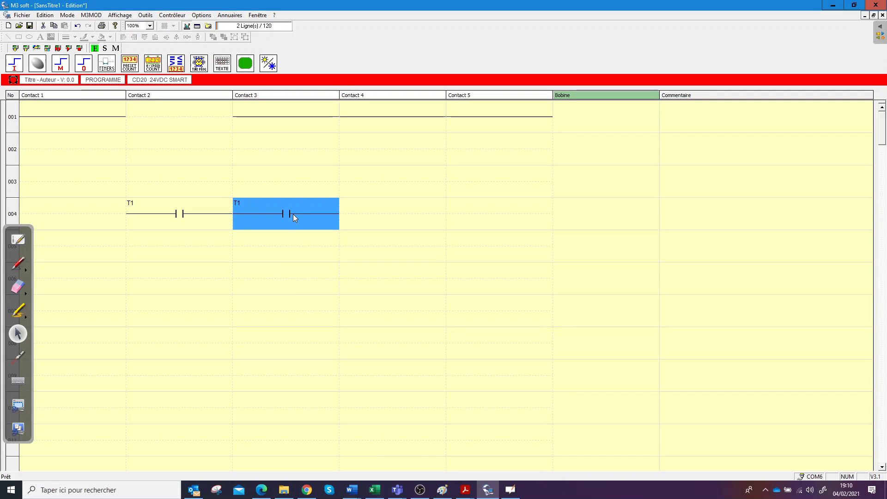
key(Delete)
Switch to the grafcet PDF in Acrobat Reader to check step 4 and its t1 transition, and return to M3 soft
click(465, 489)
click(510, 460)
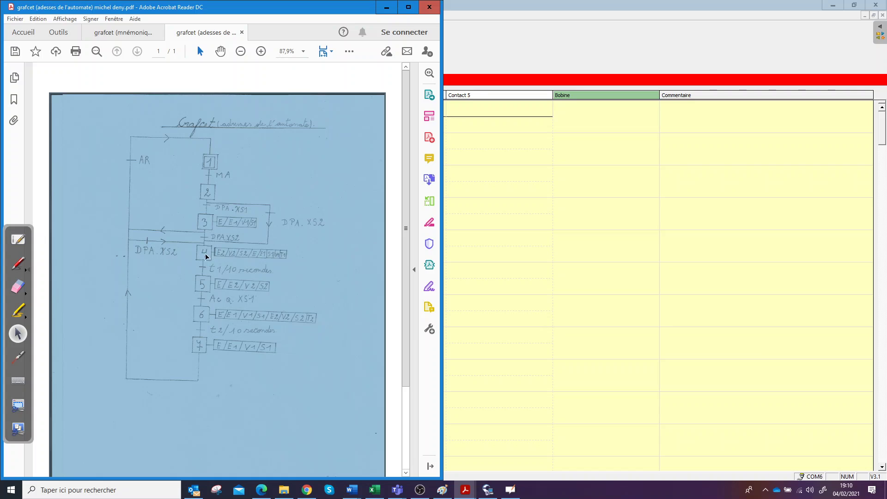
click(387, 7)
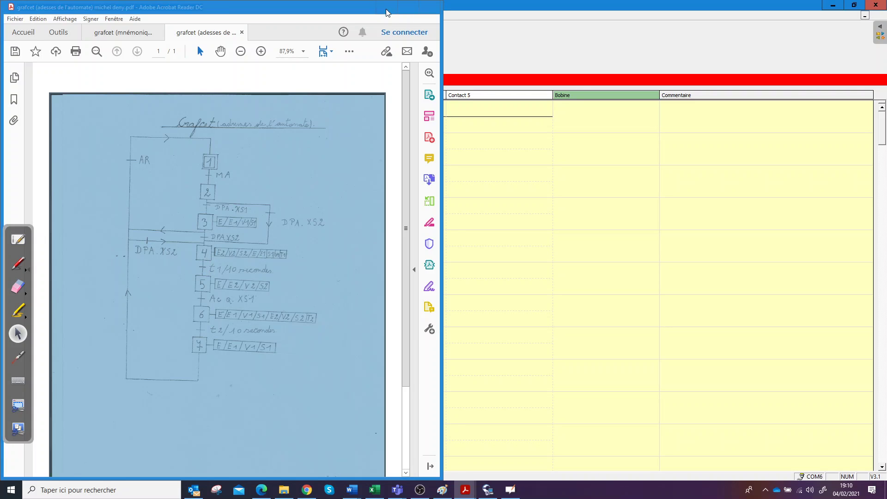
Place an M4 contact in Contact 1 of line 004 and extend the wire from T1 through Contact 3, 4 and 5
click(60, 63)
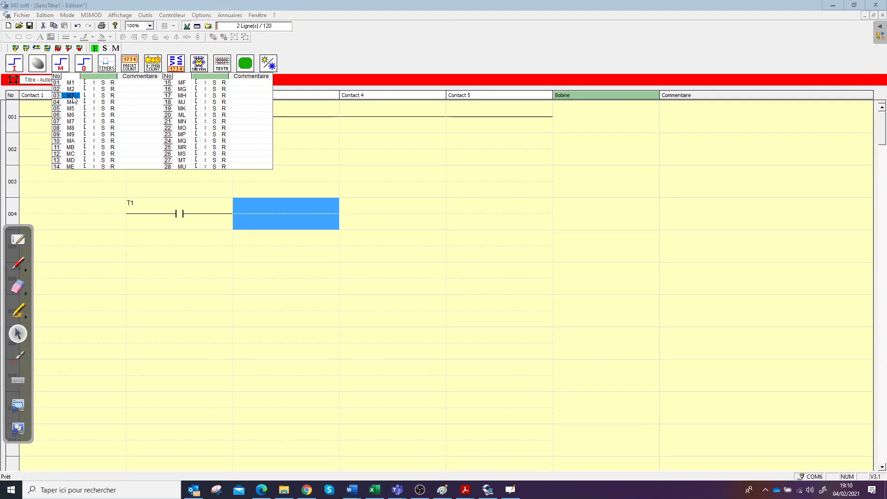
click(73, 103)
click(84, 212)
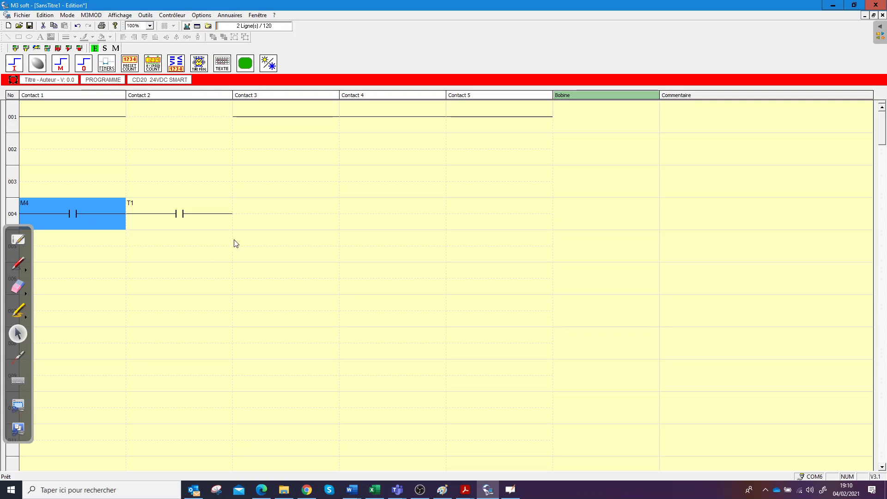
click(325, 214)
click(396, 217)
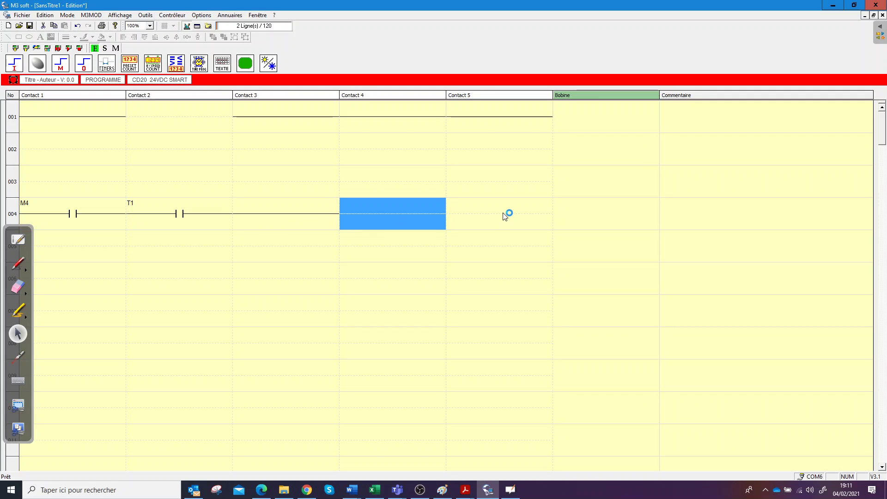
click(507, 213)
click(405, 213)
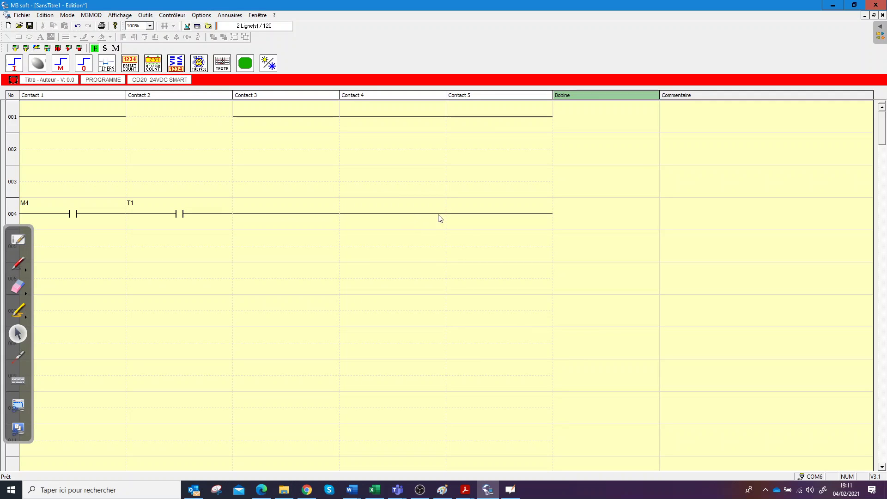
click(105, 48)
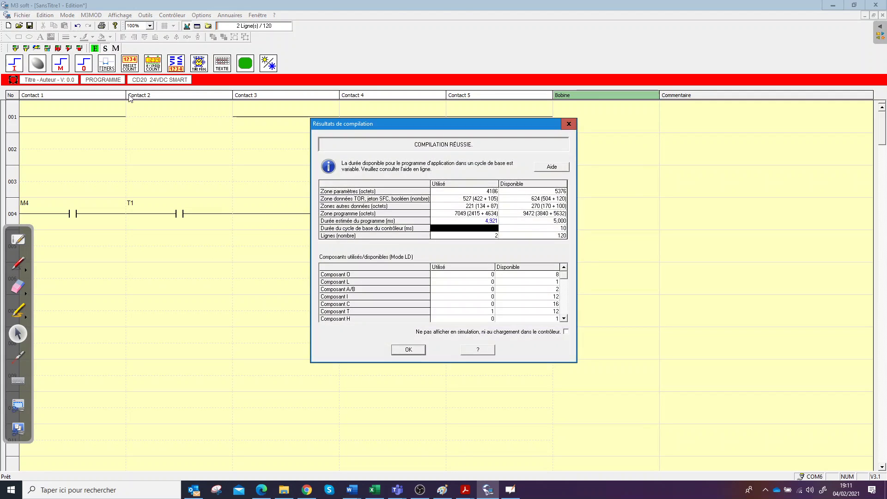
click(569, 124)
click(95, 48)
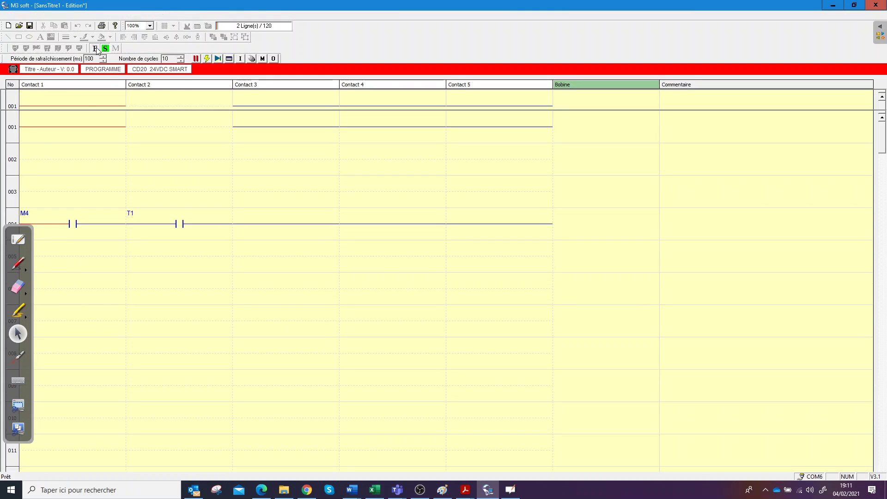
Place the set coil SM5 in the Bobine column at the end of line 004
click(61, 70)
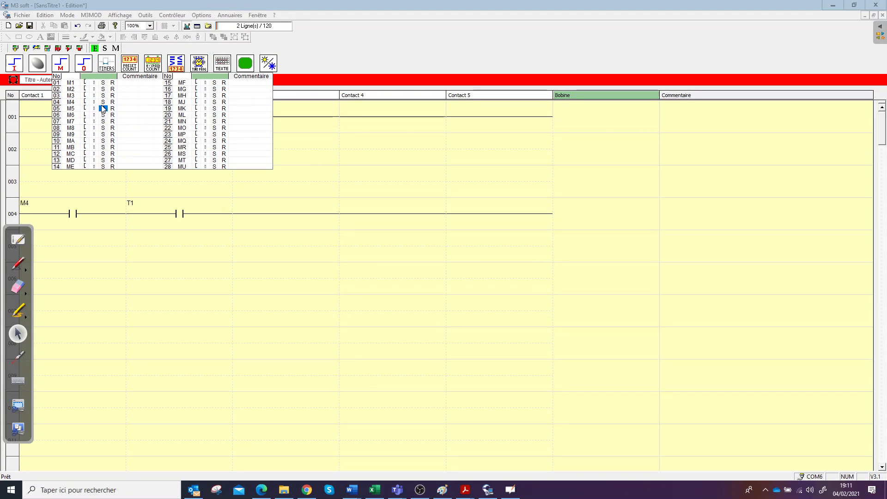
click(103, 108)
click(588, 221)
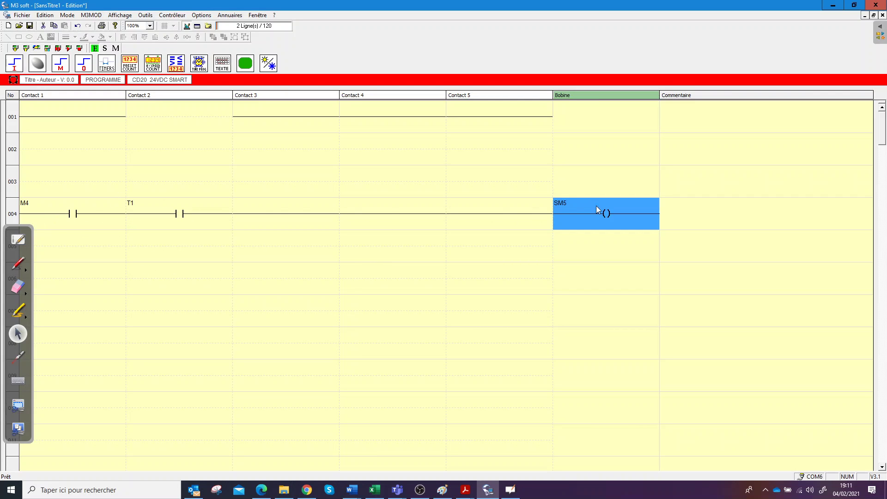
click(439, 248)
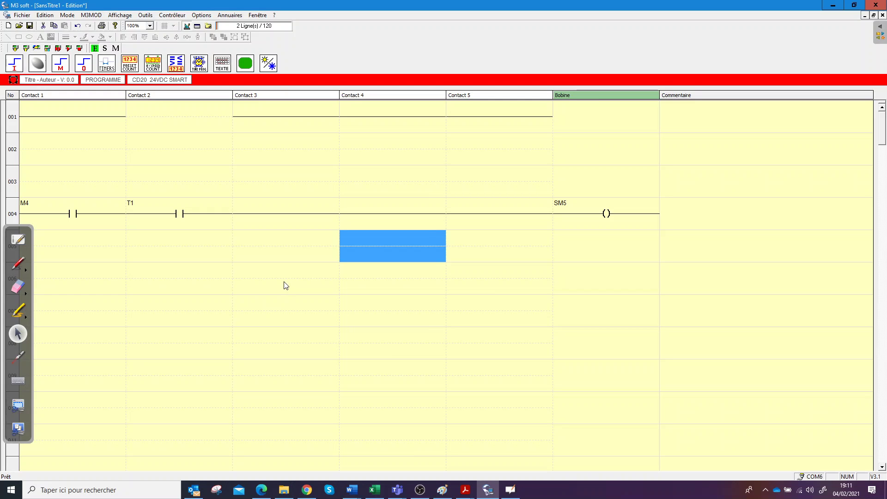
Select the T1 contact on line 004 and switch back to the OpenBoard whiteboard with the grafcet equations
click(168, 217)
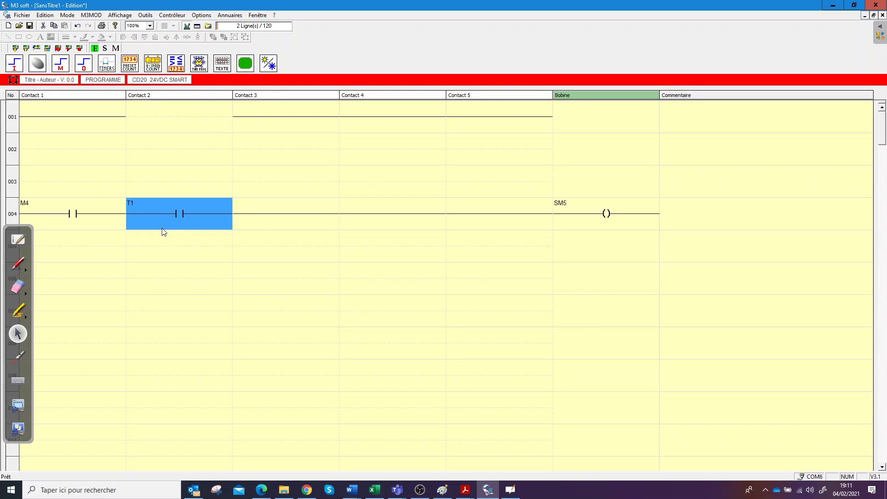
click(510, 490)
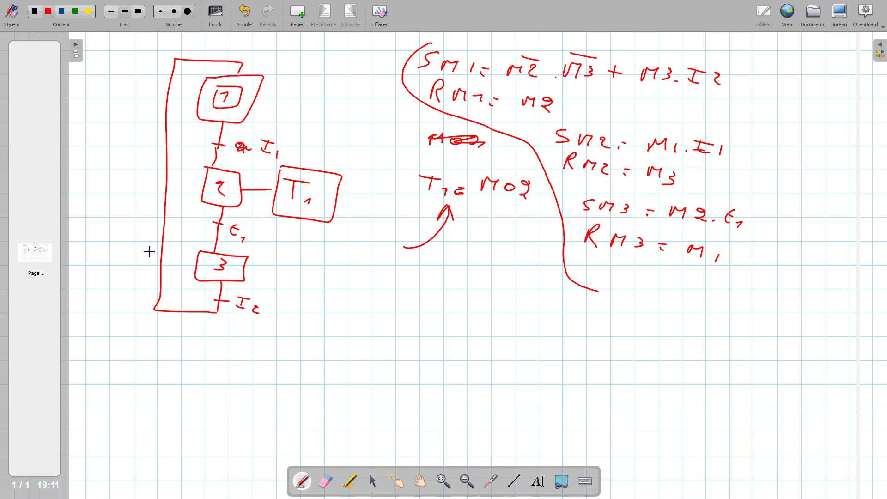
Circle the timer equation T1 = M02 on the whiteboard, check the grafcet PDF, and return to M3 soft
mouse_move(439, 162)
mouse_down()
mouse_move(417, 206)
mouse_move(537, 208)
mouse_move(478, 164)
mouse_up()
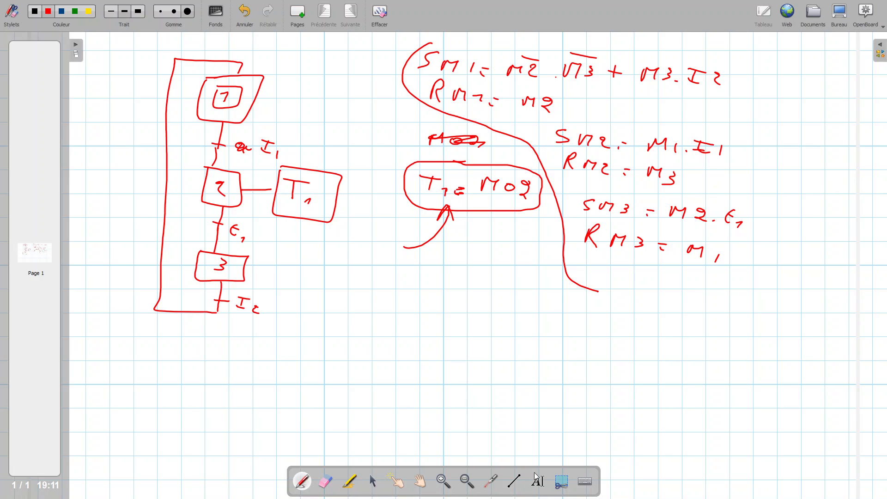
click(840, 14)
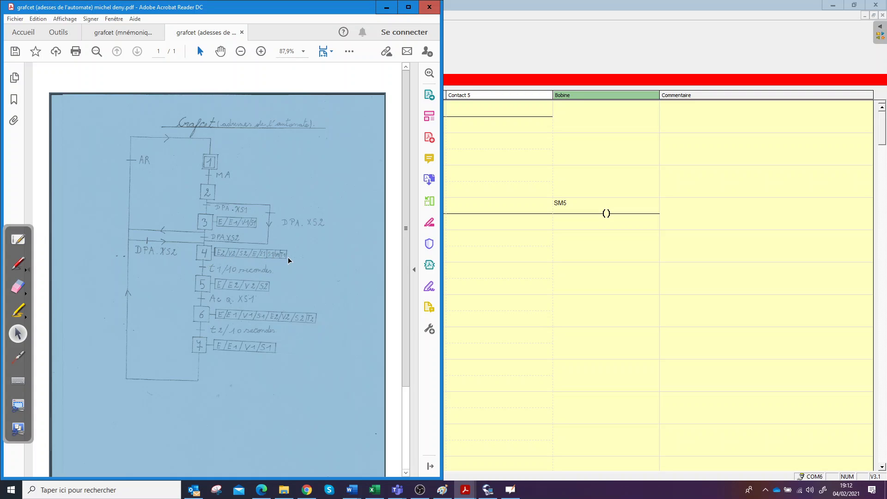
click(386, 6)
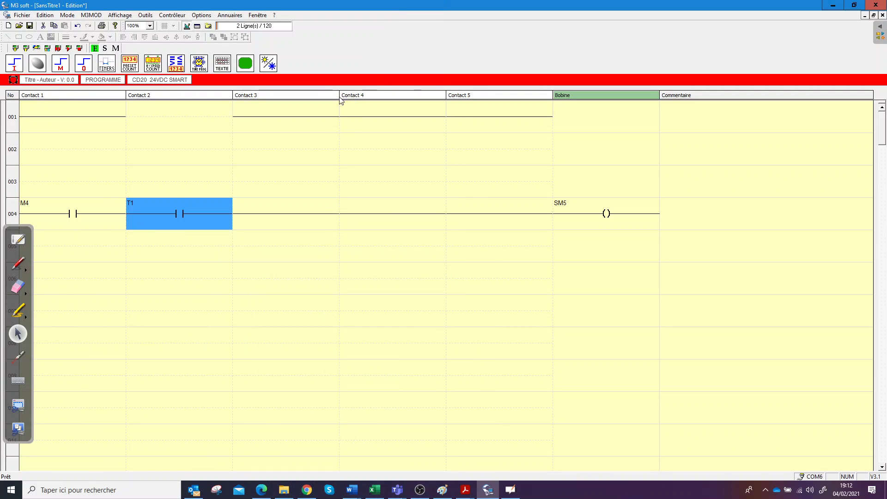
Place an M4 contact in Contact 3 of line 006 and fill Contact 1, 2, 4 and 5 with wire
click(82, 283)
click(165, 280)
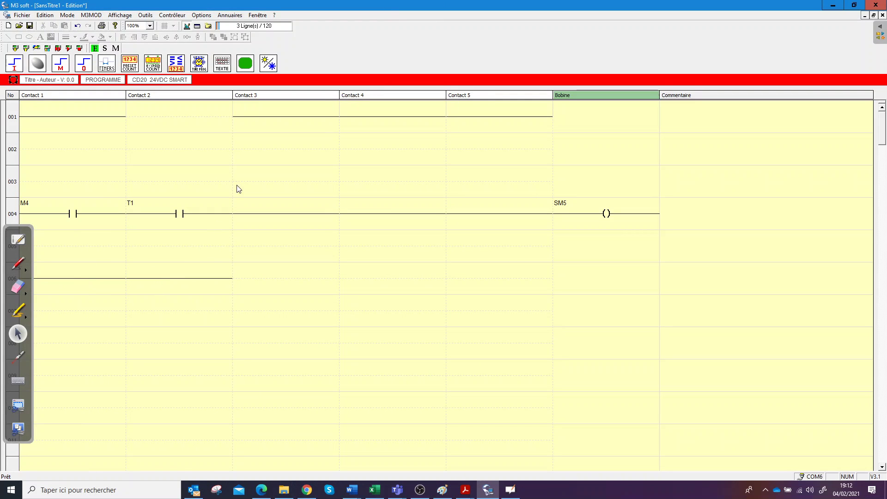
click(57, 66)
click(84, 102)
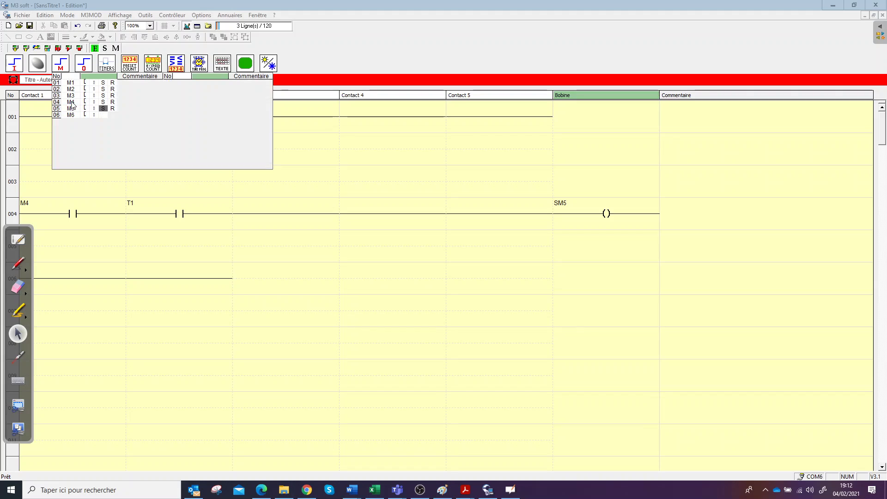
click(279, 274)
click(413, 287)
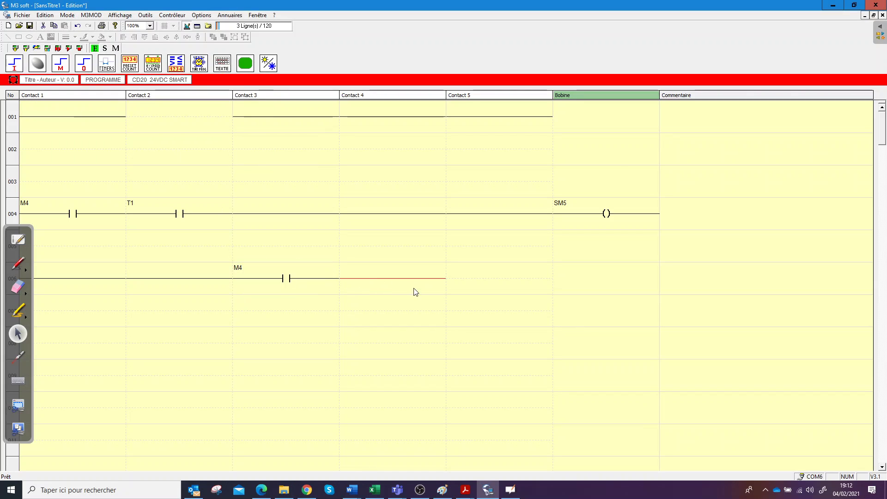
click(488, 282)
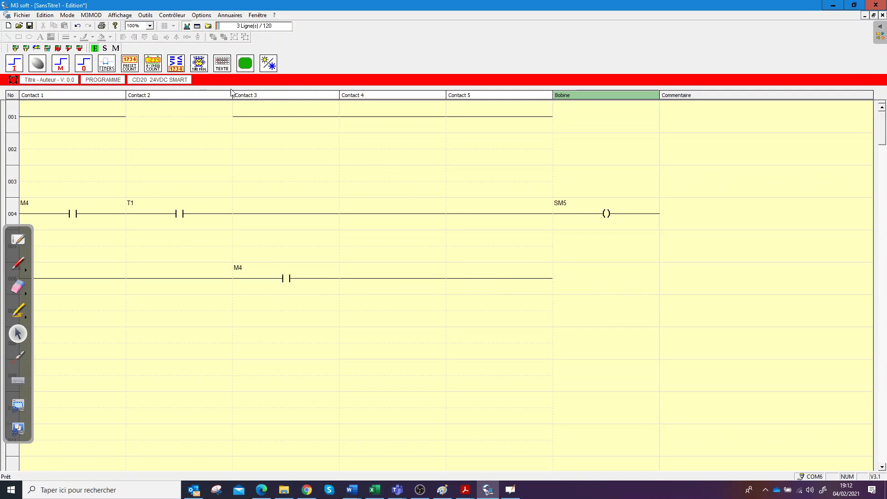
Place the timer command coil TT1 at the end of line 006 and view its parameters without changing them
click(101, 66)
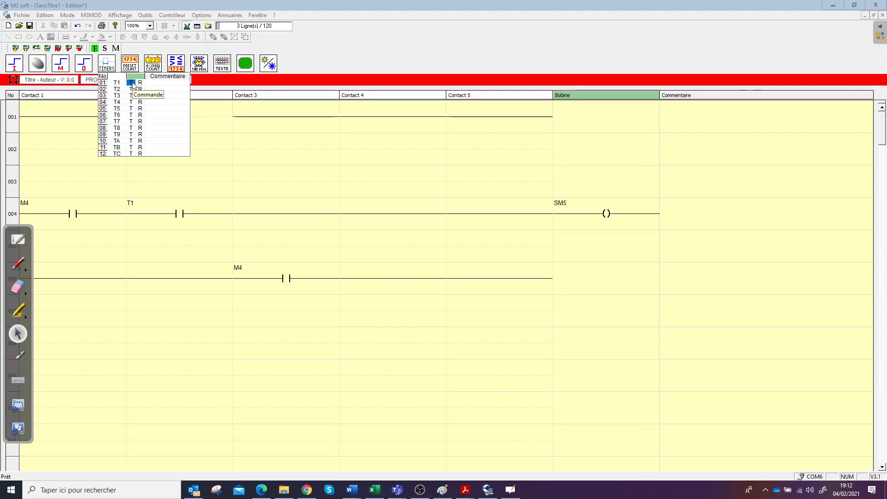
click(132, 85)
click(586, 280)
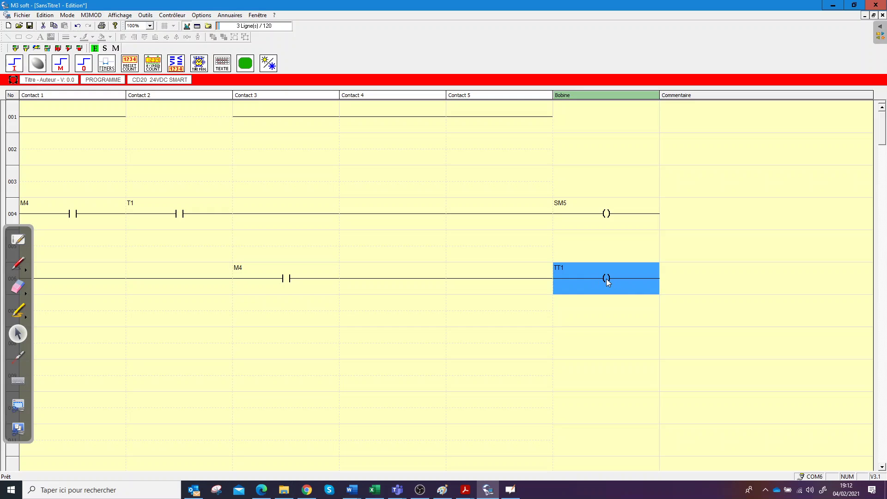
double_click(607, 283)
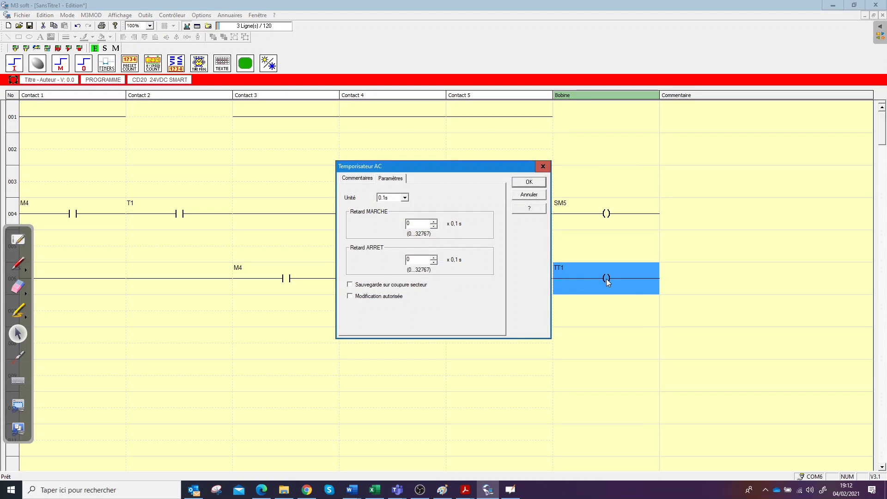
click(542, 166)
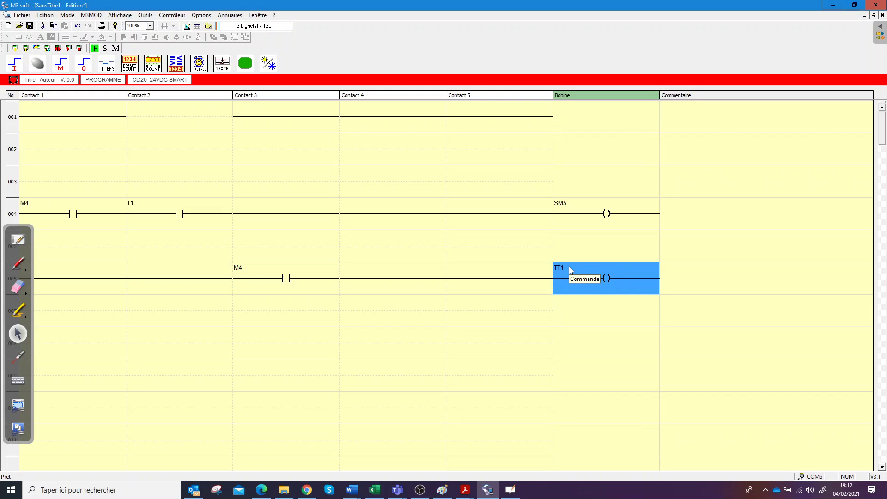
Switch to the automaton-address grafcet PDF in Acrobat Reader to check the step 3 actions, and return to M3 soft
click(492, 494)
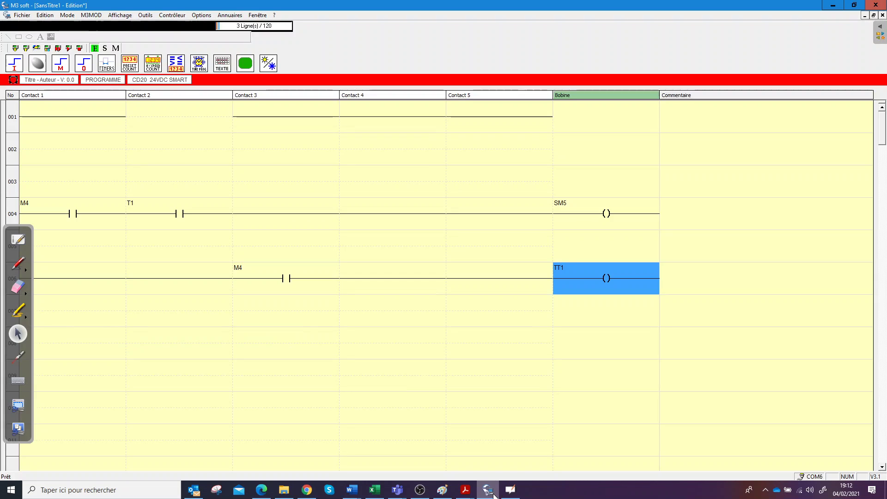
mouse_move(467, 491)
click(479, 461)
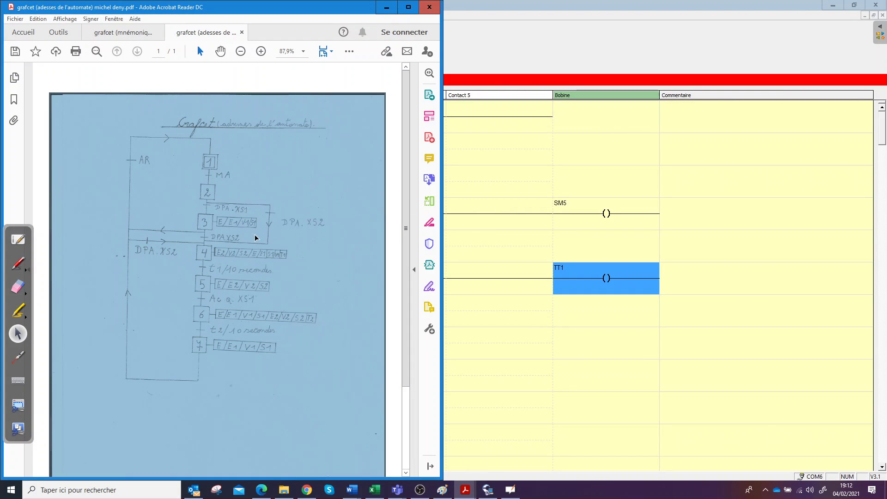
click(337, 224)
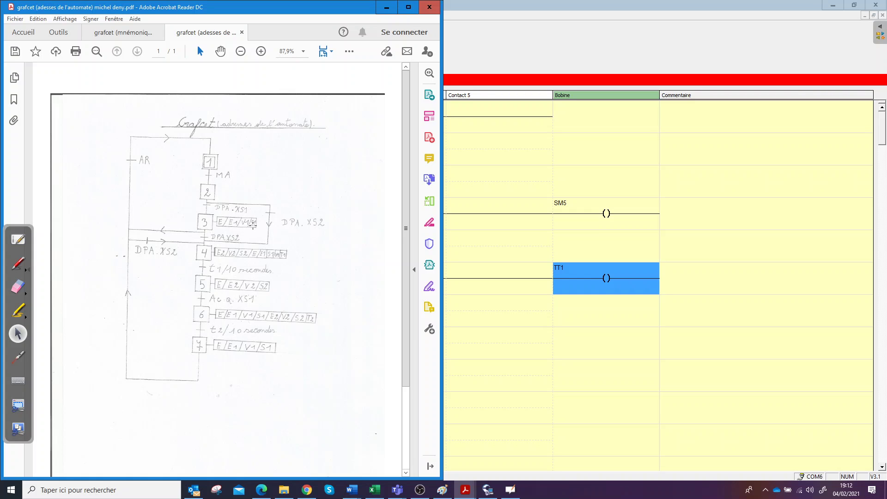
click(386, 8)
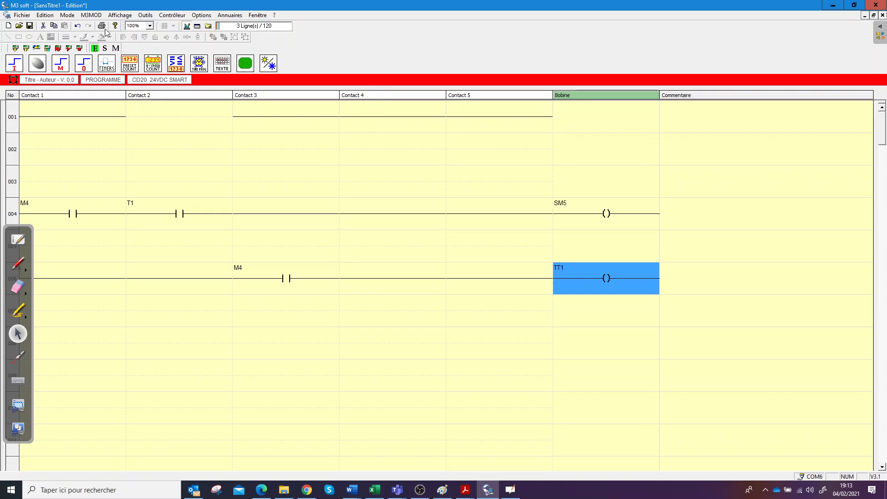
Place the output coil O1 in the Bobine column of line 008
click(92, 69)
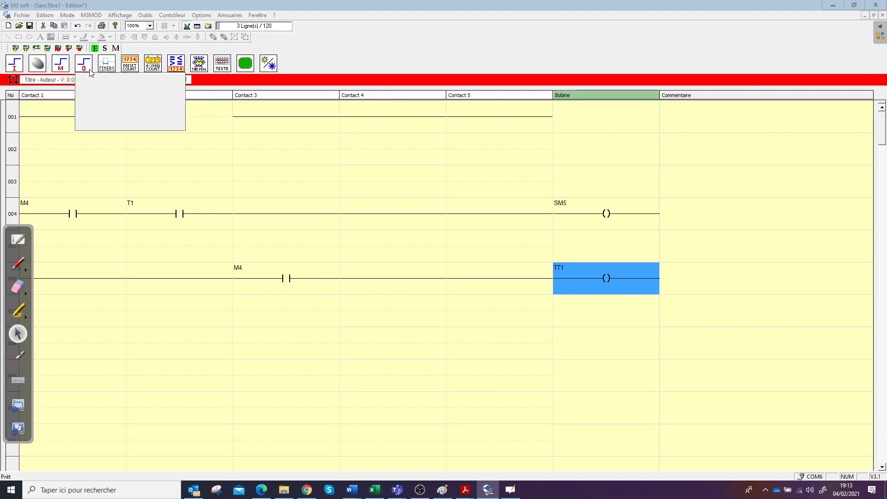
click(94, 82)
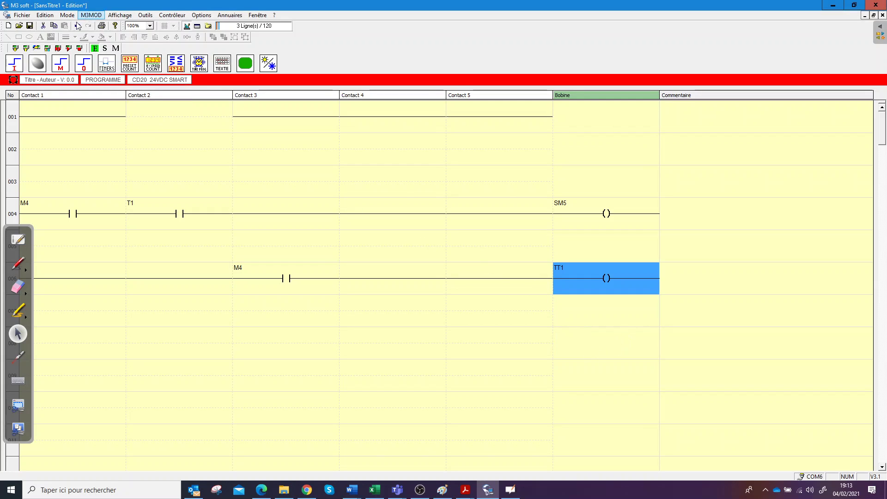
click(85, 65)
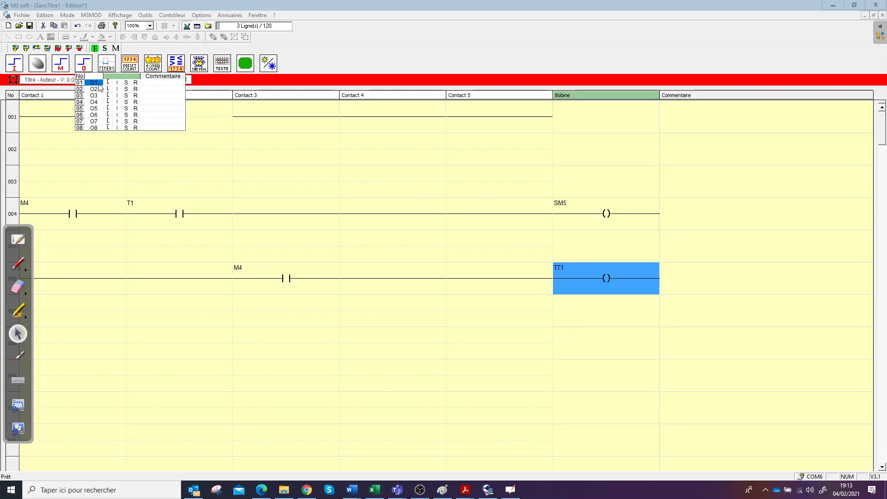
drag(109, 85, 590, 350)
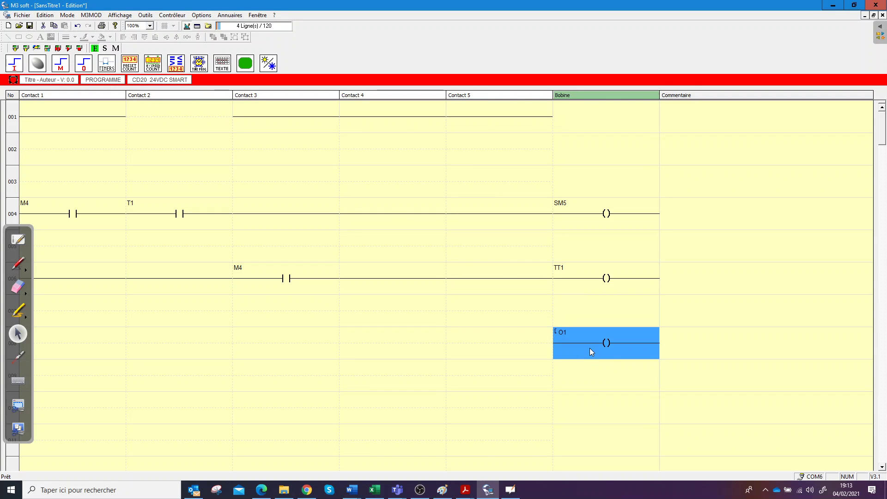
Add the comment E to the O1 output coil on line 008
double_click(616, 345)
click(358, 179)
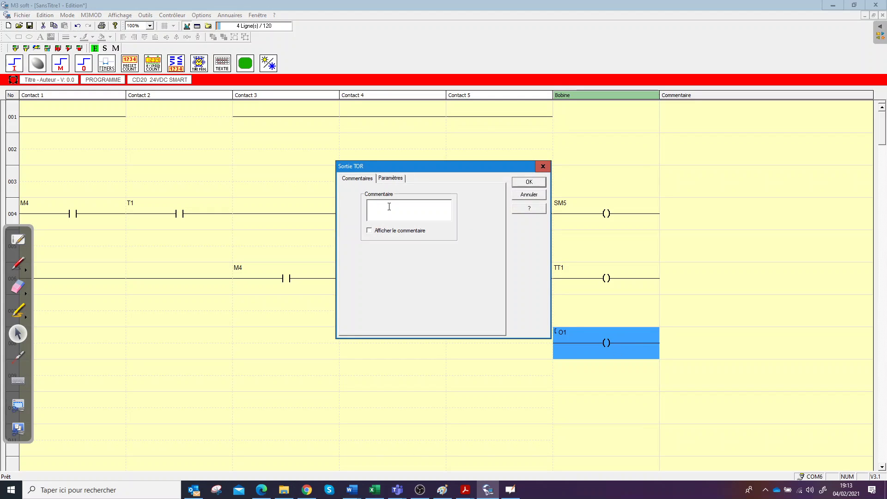
text(E)
click(529, 181)
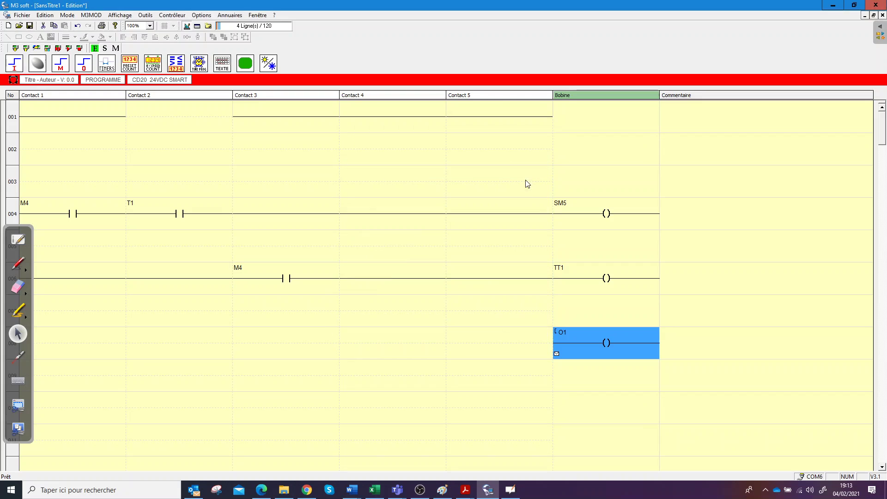
click(622, 430)
Enable Afficher le commentaire for the O1 coil so its comment is displayed in the ladder
double_click(603, 346)
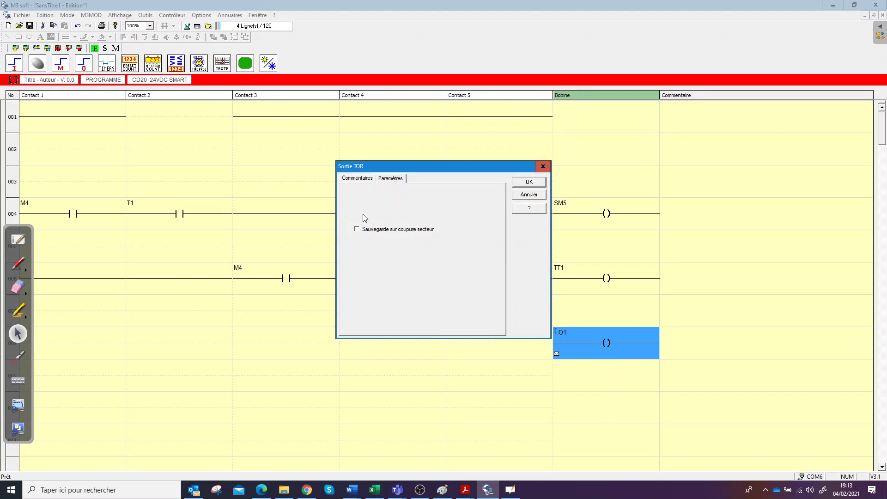
click(357, 178)
click(374, 230)
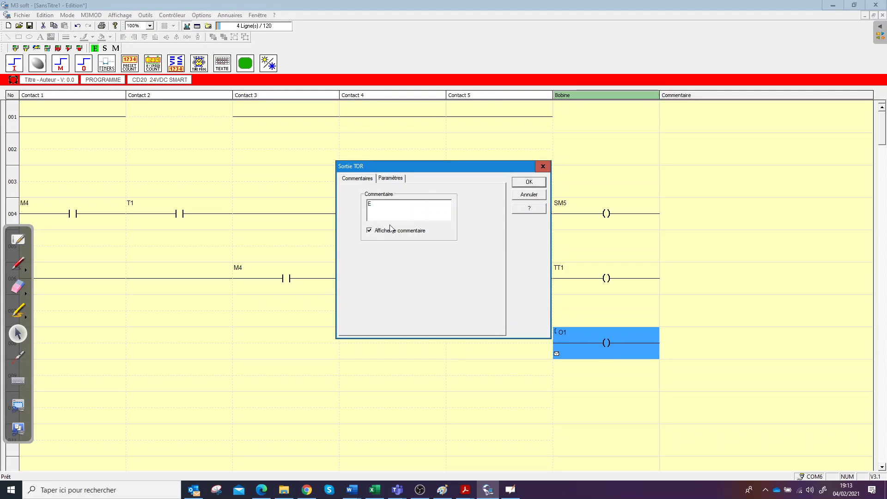
click(521, 184)
click(583, 377)
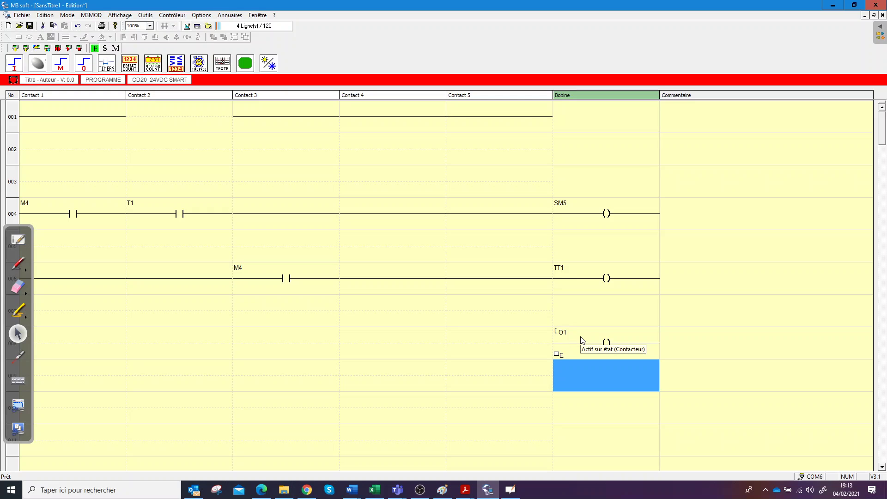
Consult the automaton-address grafcet PDF for the steps that activate output E, and return to M3 soft
mouse_move(465, 489)
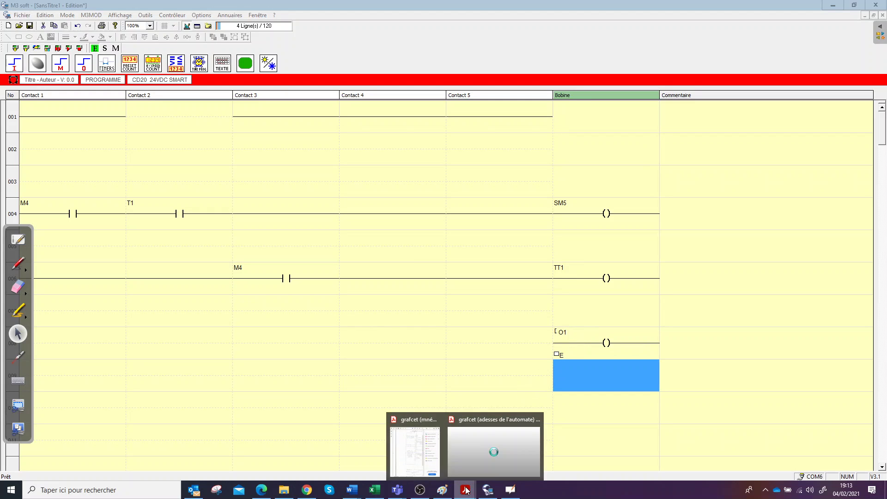
click(502, 448)
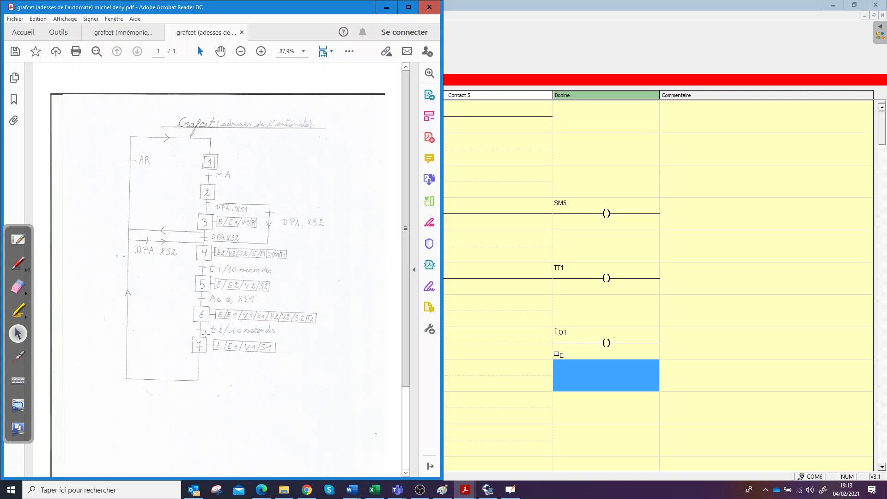
key(alt+Tab)
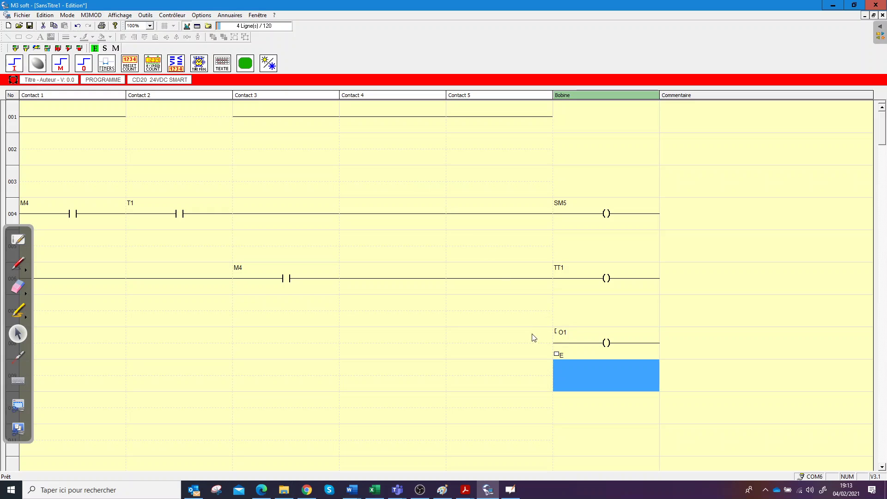
Run the wire back from O1 through Contact 5 and 4, and place an M3 contact in Contact 3 of line 008
drag(533, 342, 402, 348)
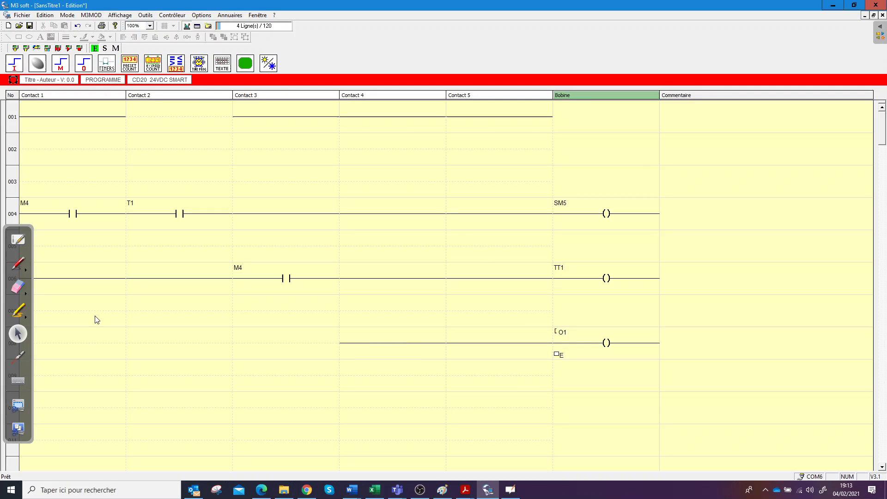
click(61, 66)
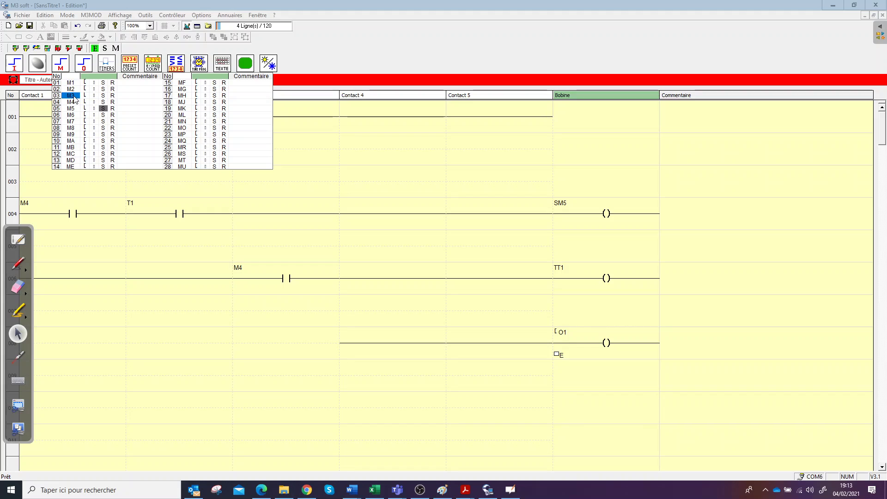
click(76, 86)
click(287, 337)
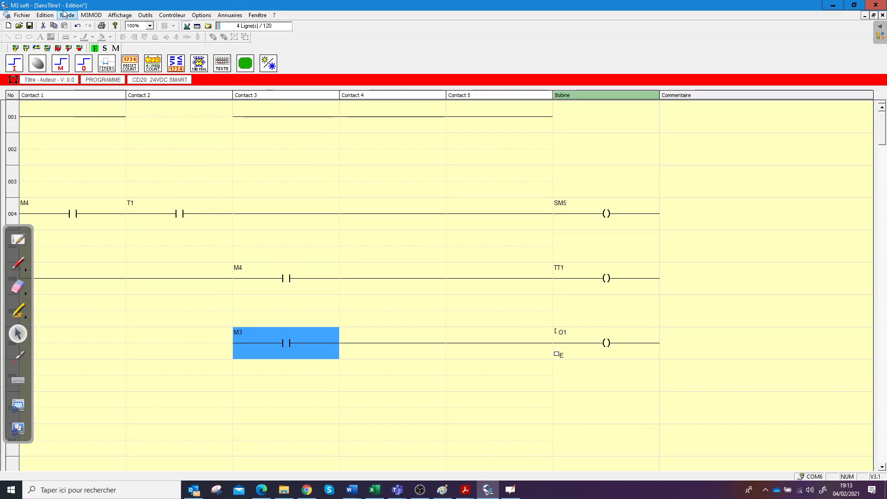
Place an M4 contact in Contact 3 of line 009 and connect it in parallel with the M3 contact
click(61, 66)
click(71, 103)
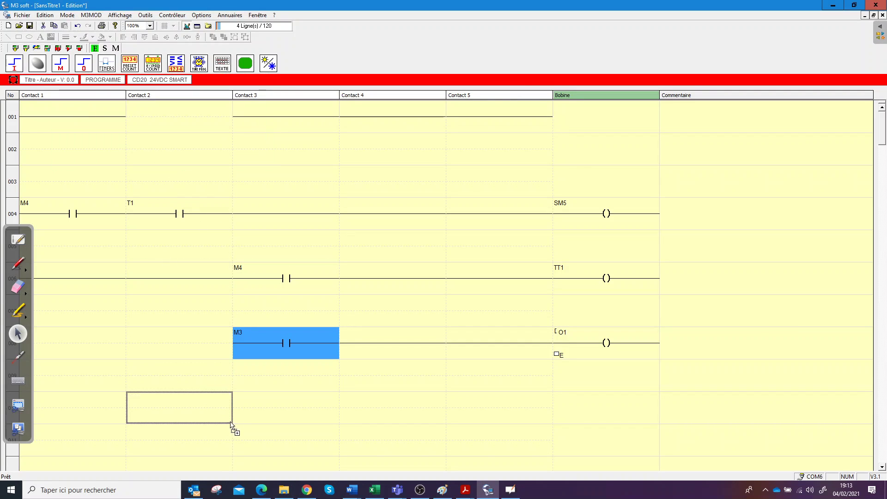
click(278, 391)
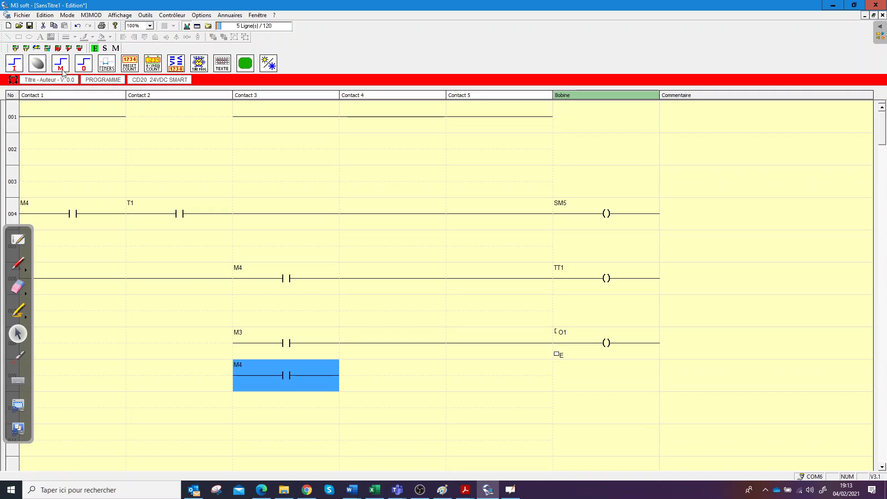
click(337, 351)
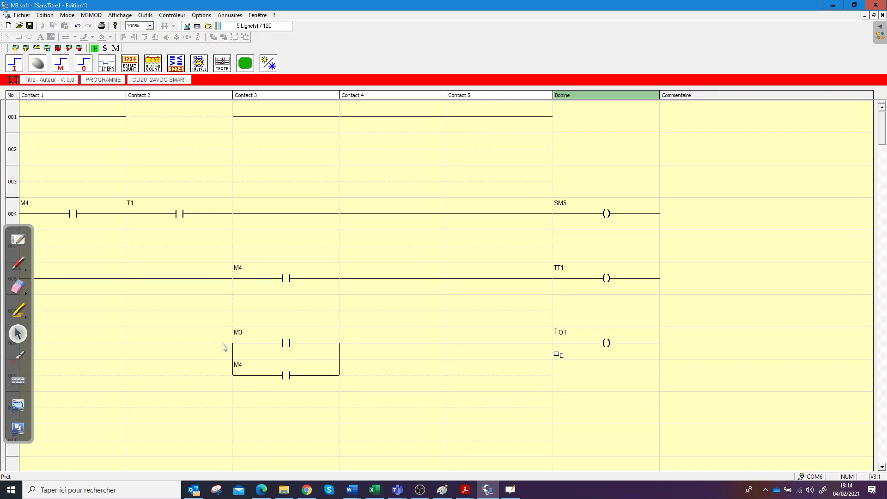
Extend the wire on line 008 from the parallel M3 and M4 contacts through Contact 2 and Contact 1
drag(225, 347, 118, 347)
click(467, 491)
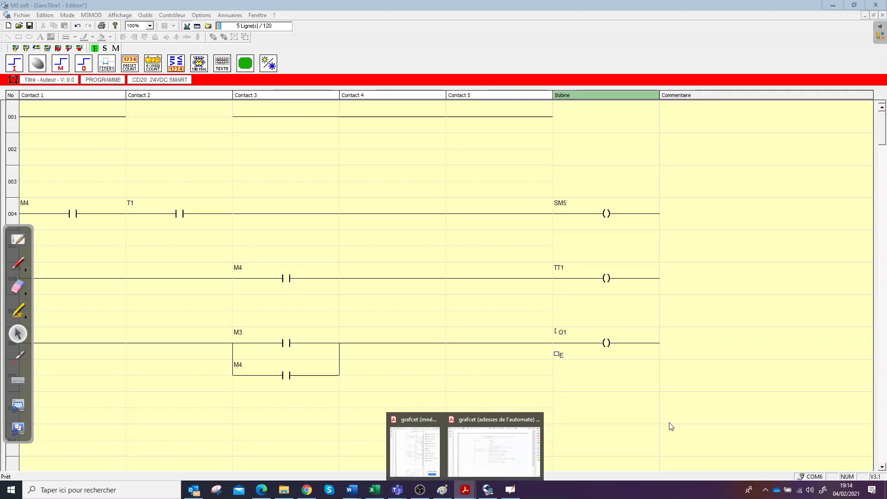
click(677, 417)
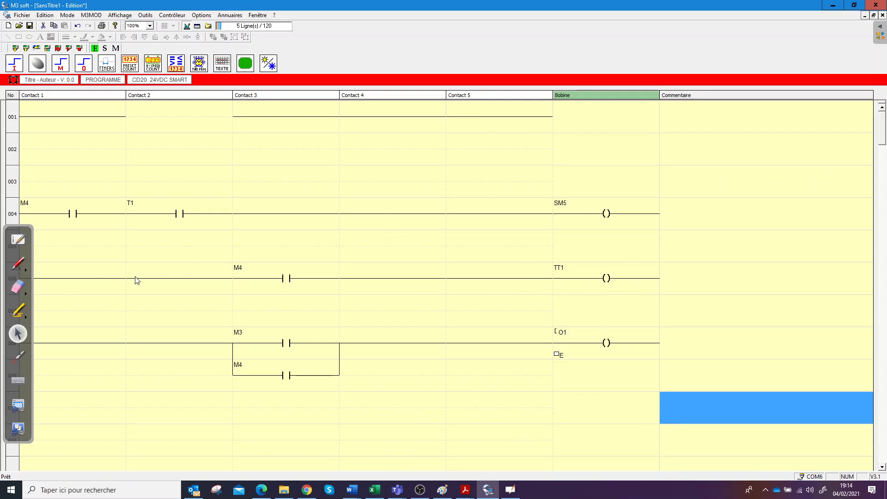
Set the TT1 timer's on delay (Retard MARCHE) to 50 with 0.1 s as the unit
double_click(605, 279)
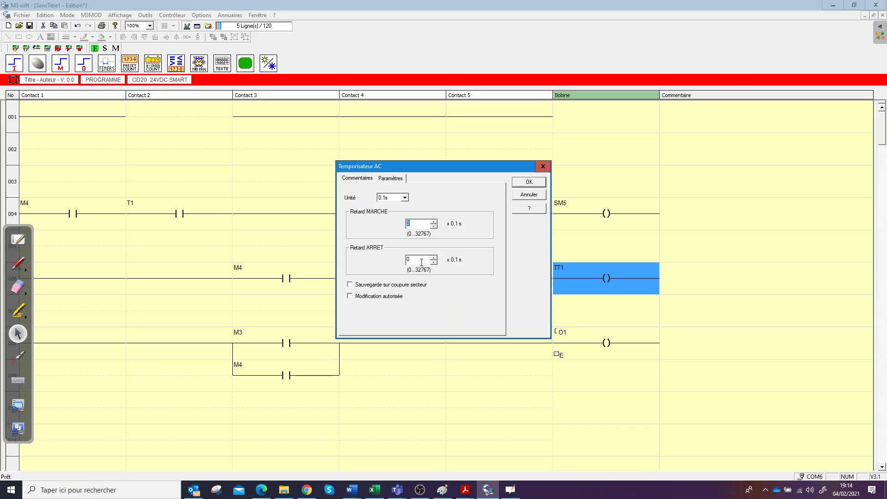
text(1)
key(BackSpace)
click(404, 198)
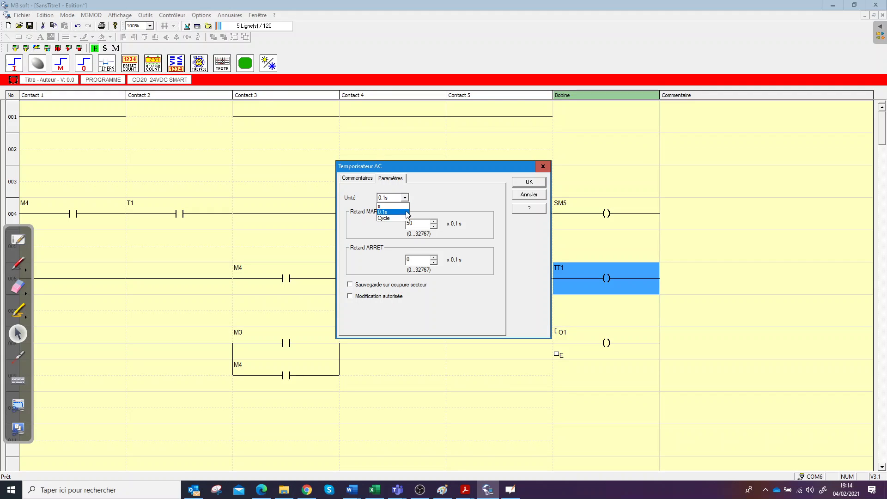
click(480, 223)
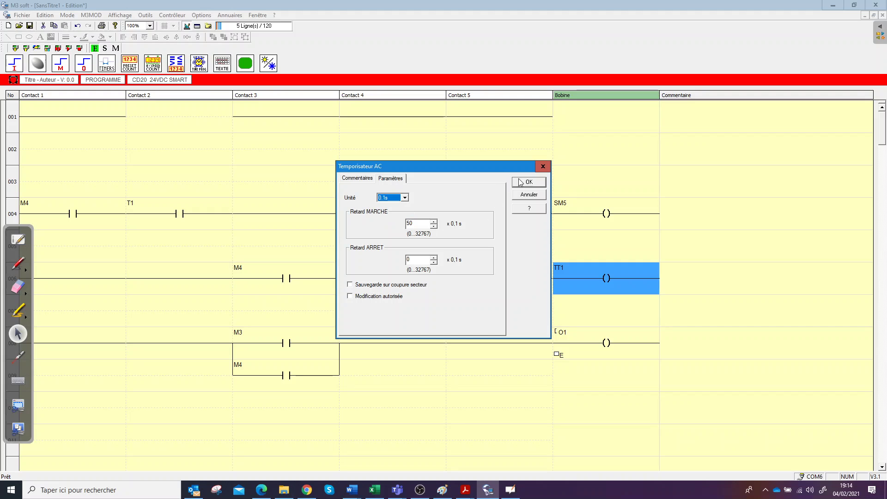
click(528, 182)
click(497, 332)
click(484, 317)
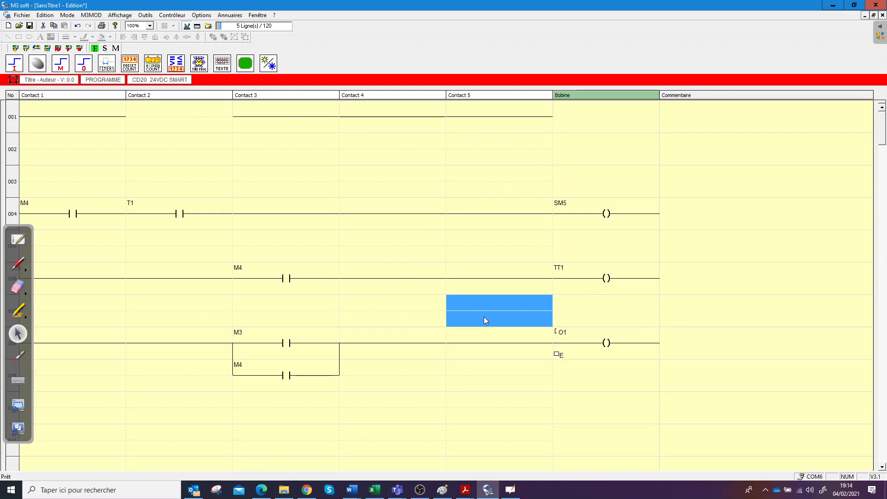
Highlight step 4 and its T1 action in yellow on the automaton-address grafcet PDF, and return to M3 soft
click(501, 363)
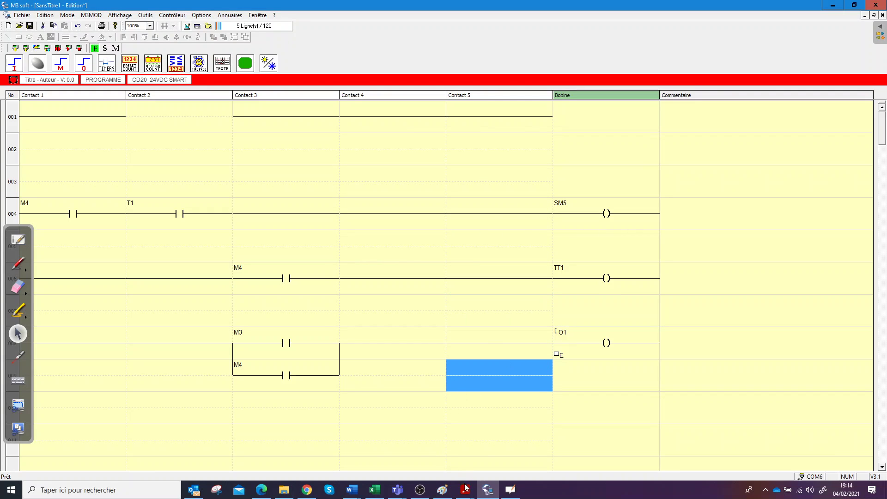
mouse_move(465, 488)
click(505, 444)
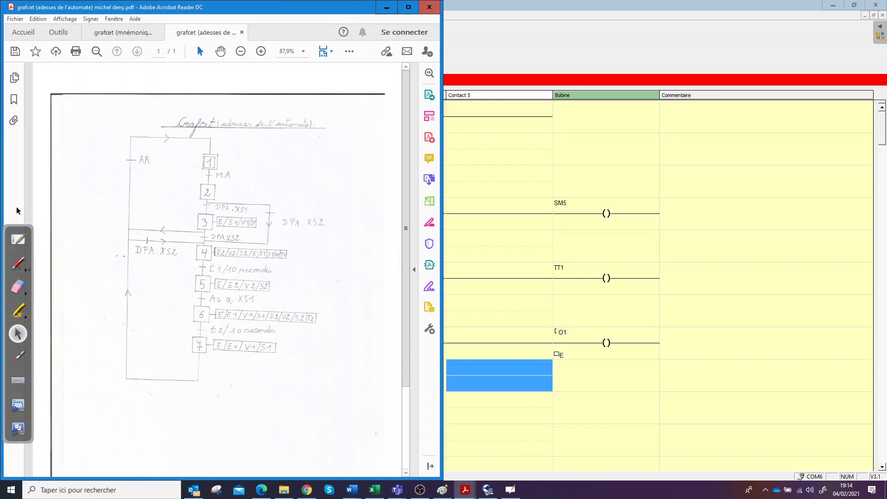
click(18, 311)
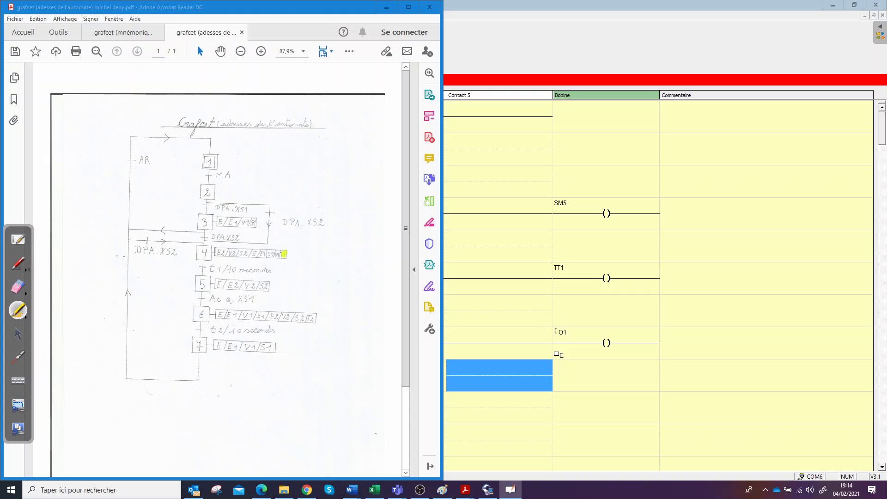
drag(207, 257, 200, 255)
click(21, 332)
click(386, 7)
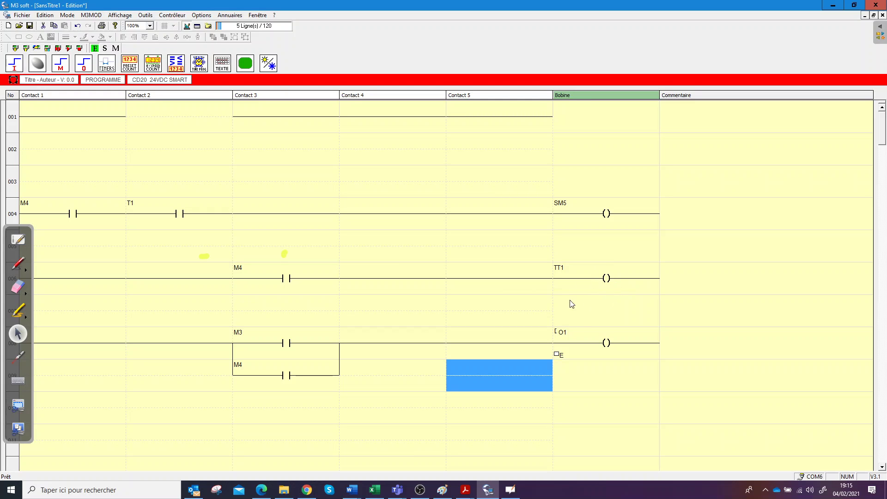
Delete the M4 contact in Contact 3 of the TT1 timer's line
click(606, 278)
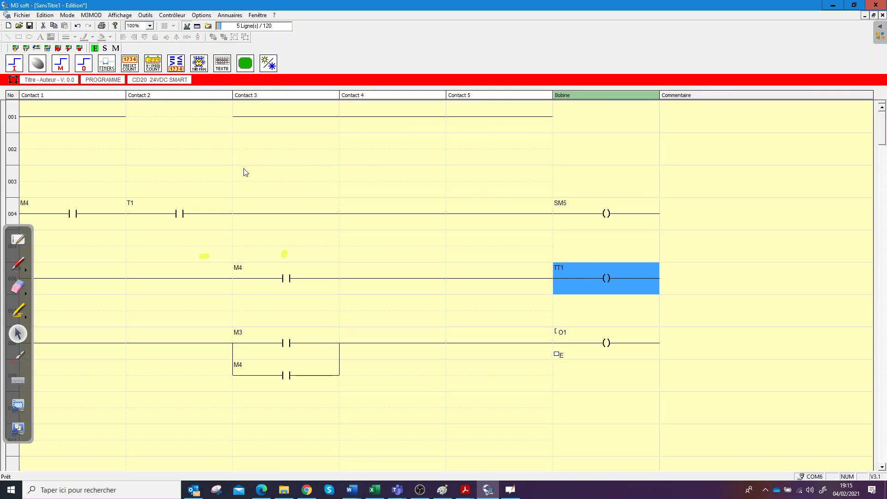
click(175, 220)
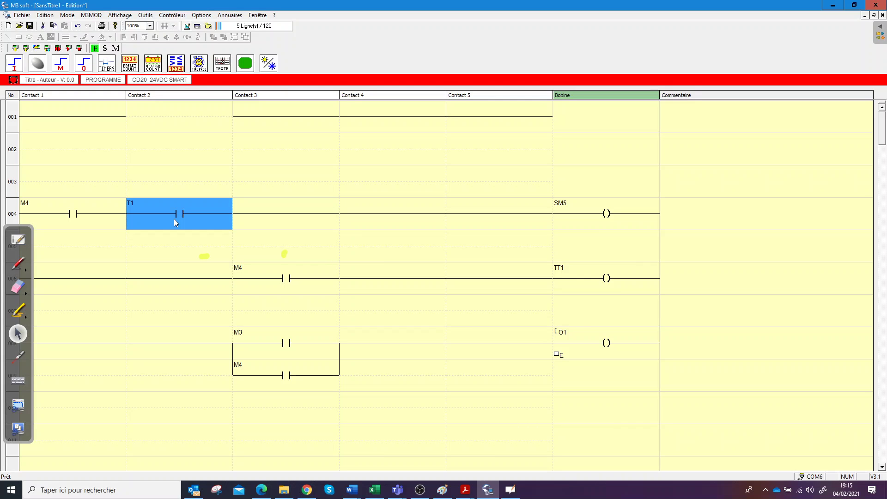
double_click(290, 281)
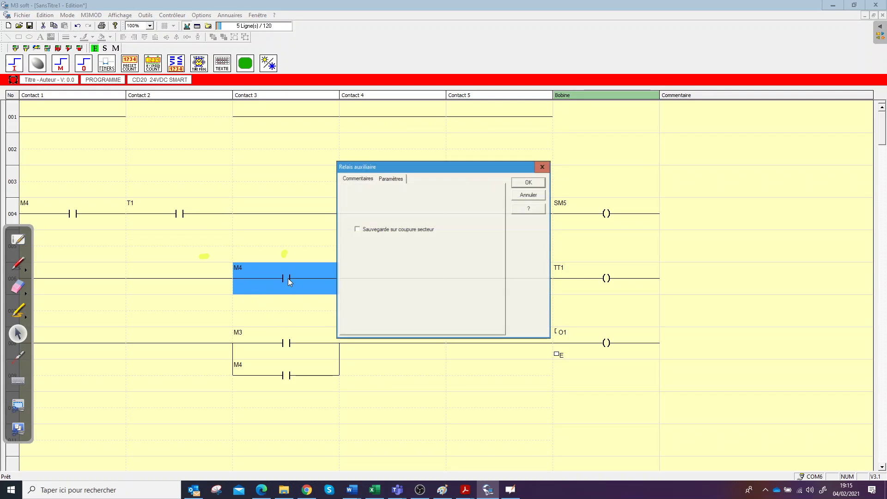
click(368, 178)
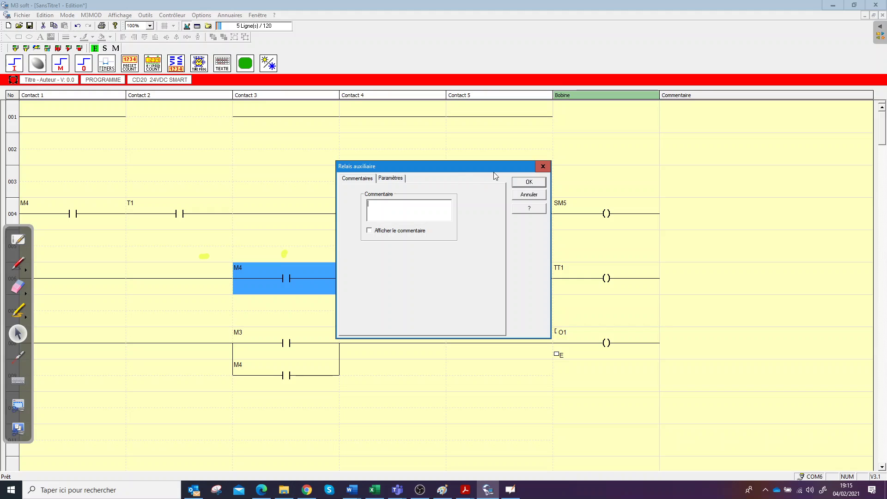
click(542, 166)
key(Delete)
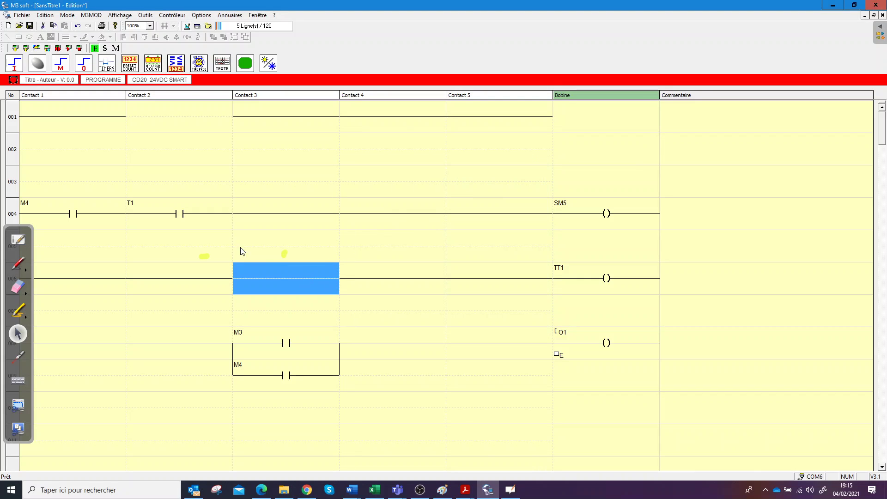
Delete the parallel M3 and M4 contacts, their wiring and the O1 coil from lines 008 and 009
click(238, 344)
key(Delete)
click(279, 370)
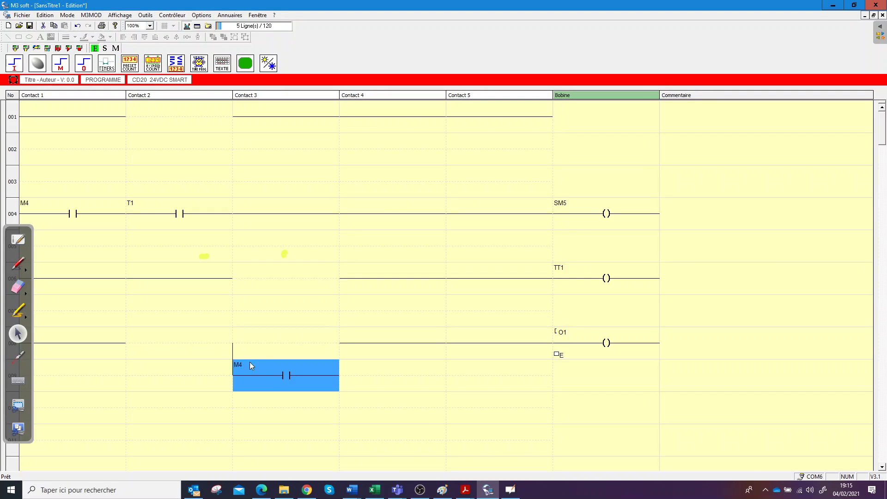
key(Delete)
key(Delete)
click(126, 345)
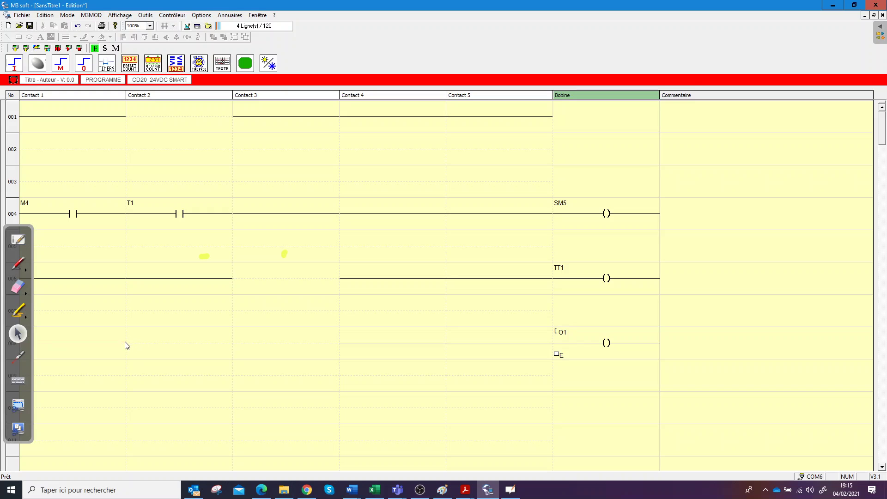
click(446, 343)
click(553, 342)
click(594, 346)
key(Delete)
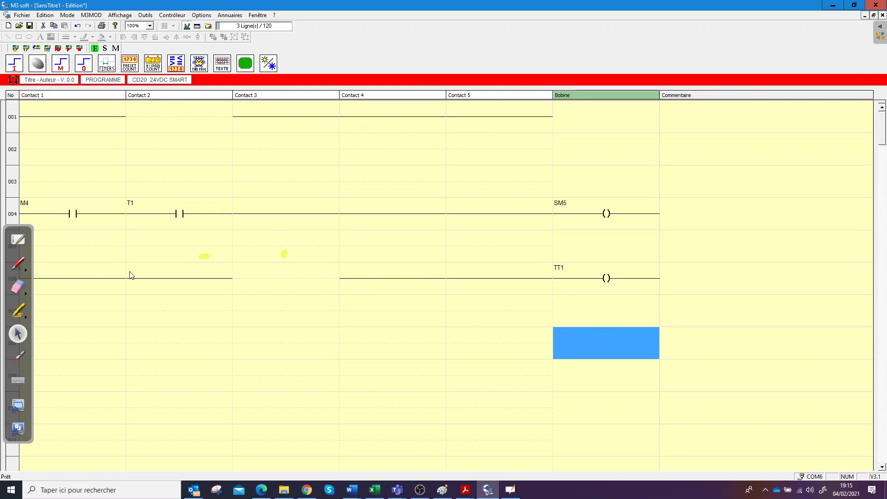
Place an I1 input contact in Contact 3 of the TT1 timer's line
click(9, 67)
click(25, 84)
click(296, 276)
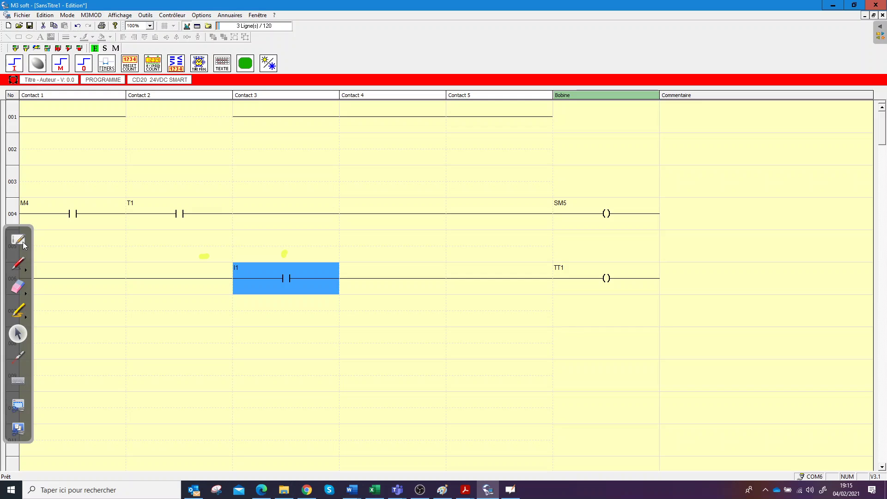
Simulate the program with input I1 activated to watch the T1 timer contact, and return to edit mode
click(32, 64)
click(415, 349)
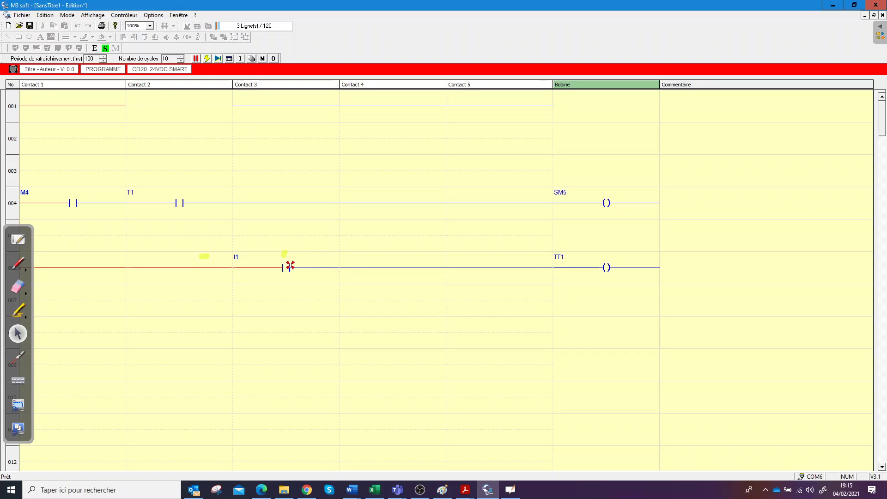
click(288, 267)
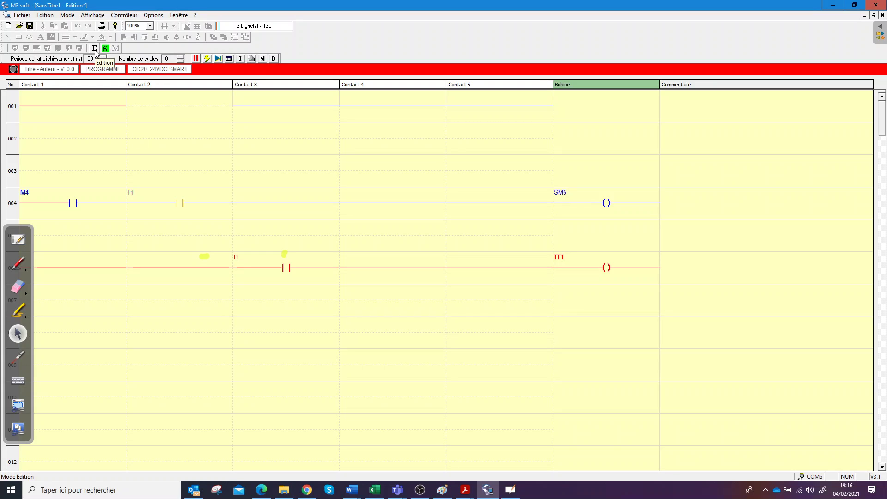
click(95, 49)
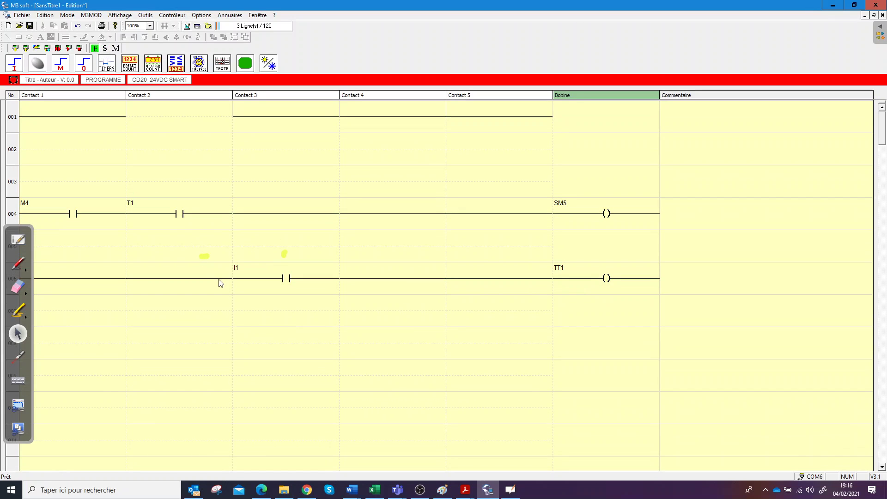
Erase both yellow highlighter marks above the TT1 timer's line and restore the normal pointer
click(28, 291)
drag(284, 254, 223, 259)
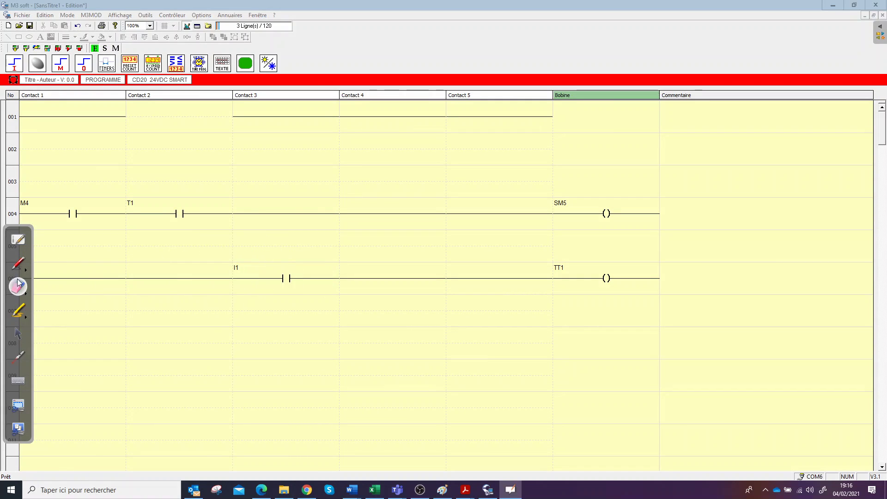
click(17, 332)
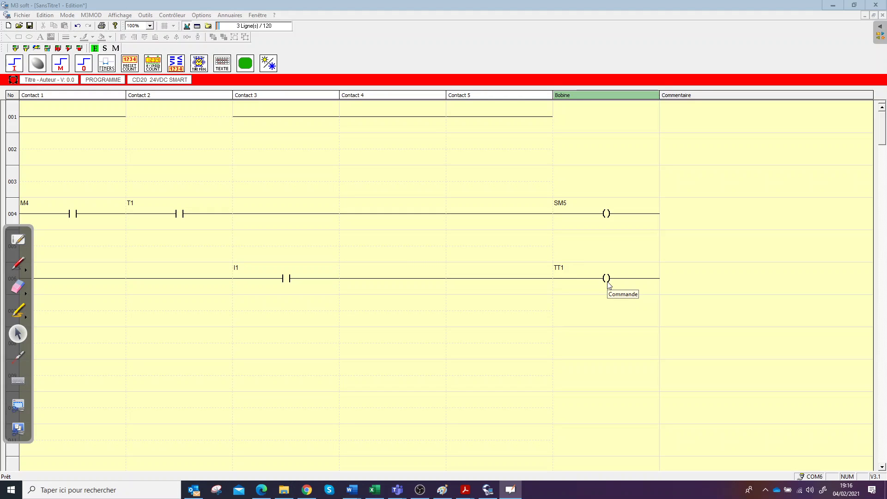
click(107, 66)
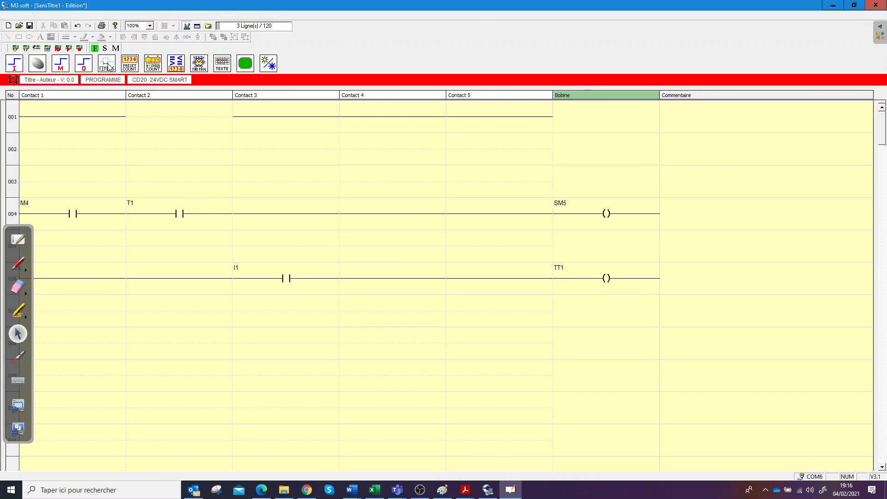
click(110, 67)
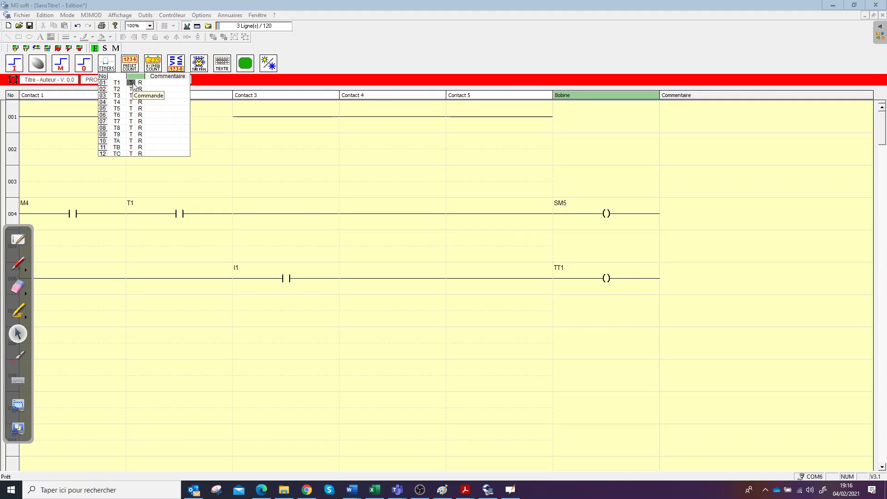
click(550, 324)
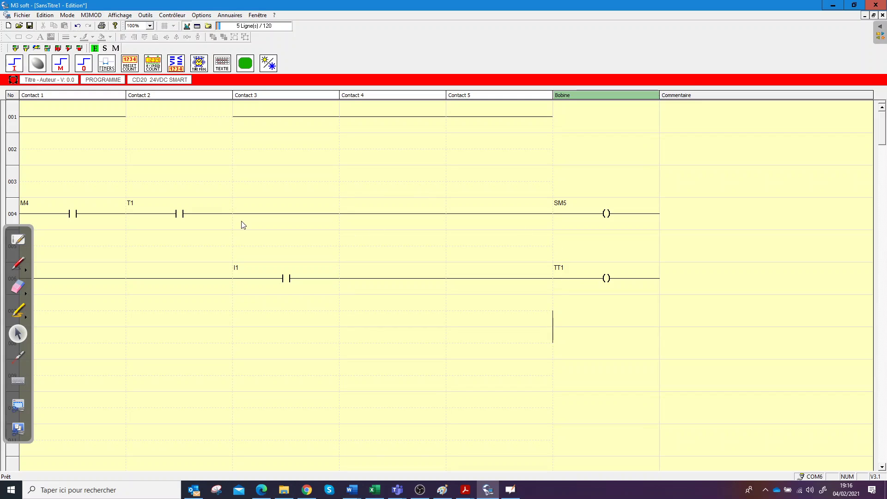
click(554, 323)
Place a second T1 timer contact in Contact 3 of line 004
click(107, 65)
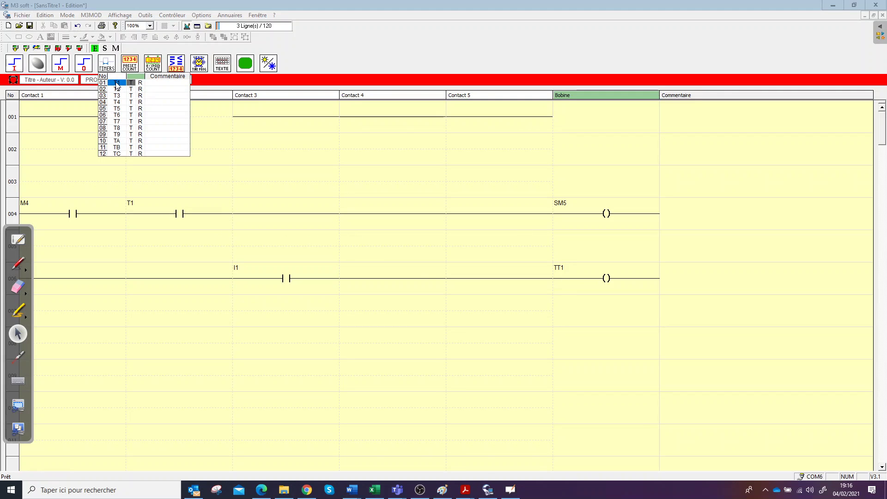
click(117, 86)
click(288, 215)
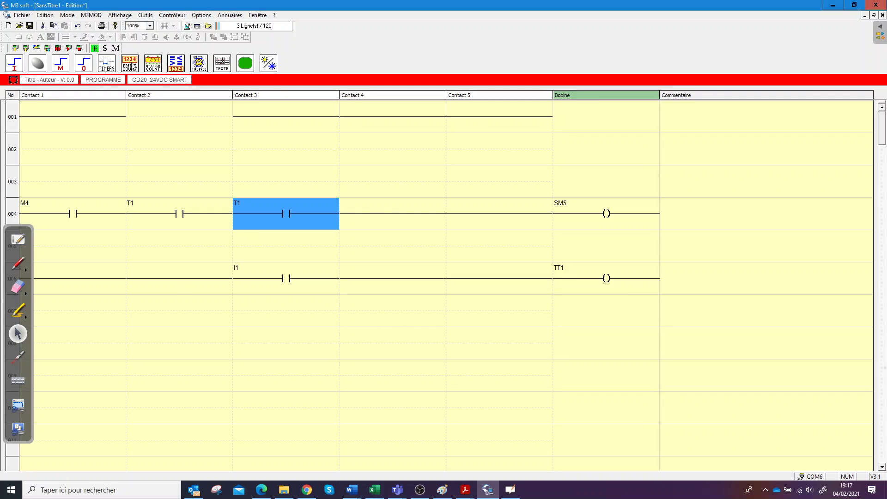
Run the simulation again with I1 activated to check both T1 contacts on line 004, and return to edit mode
click(105, 48)
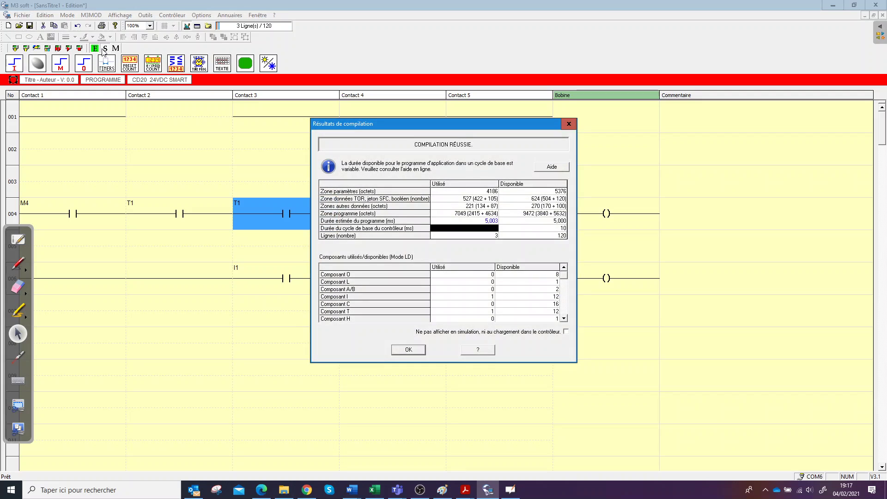
click(413, 350)
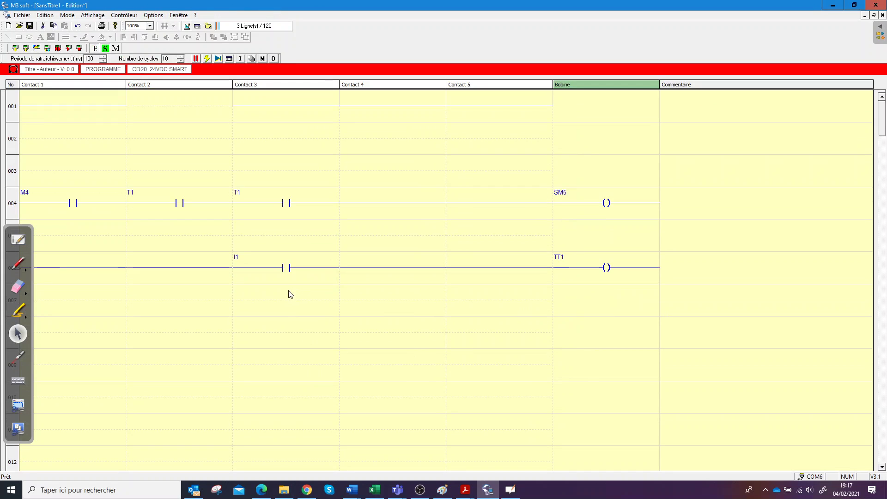
click(285, 268)
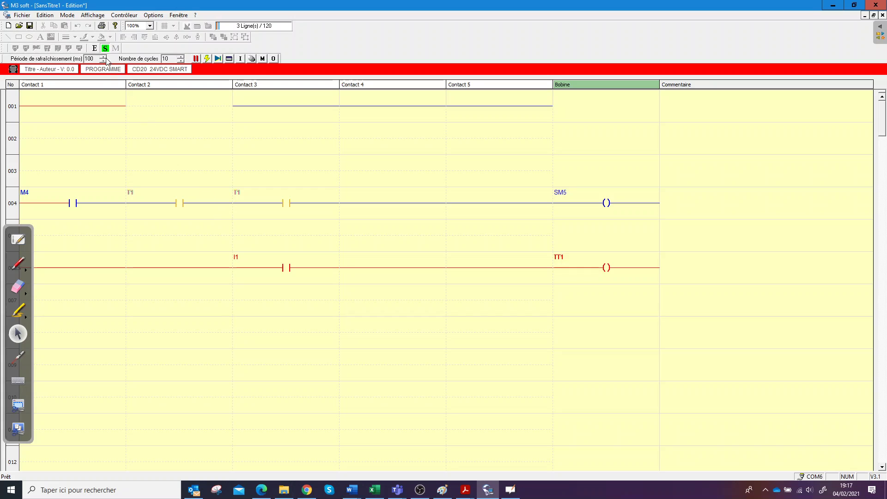
click(94, 48)
Switch to the automaton-address grafcet PDF, begin a red Q1 equation beside the diagram, and circle output E at step 3
click(466, 491)
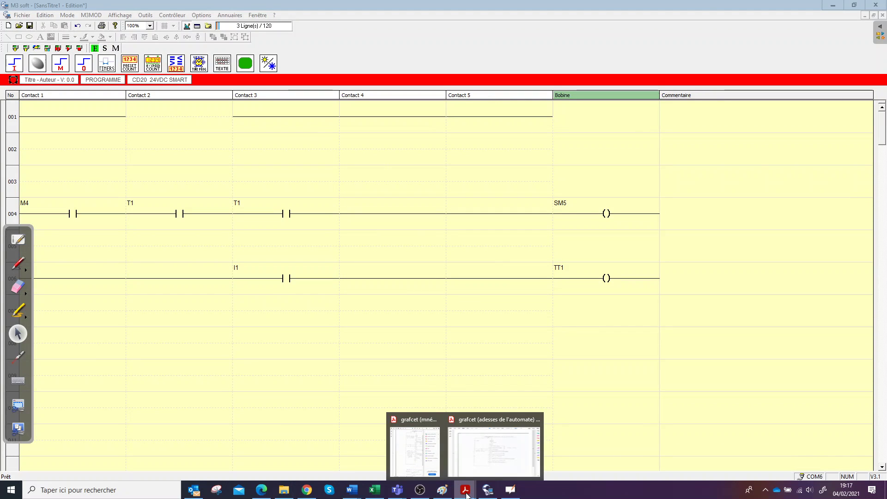
click(493, 450)
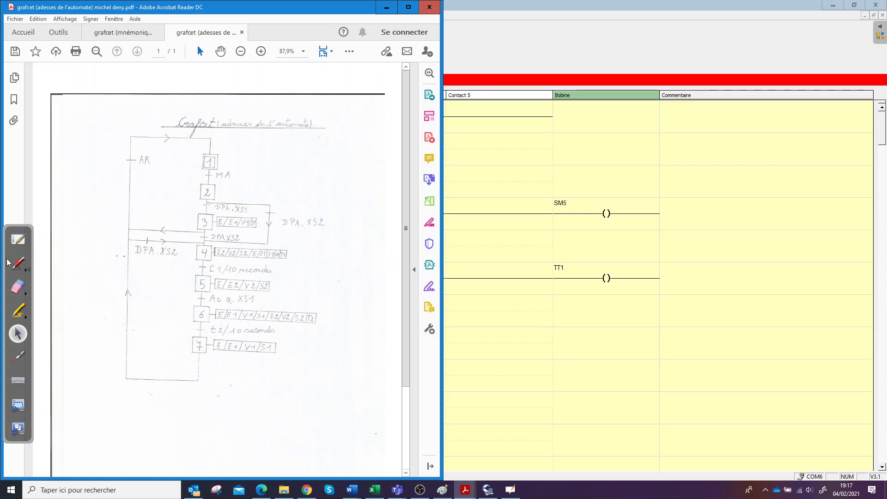
click(17, 263)
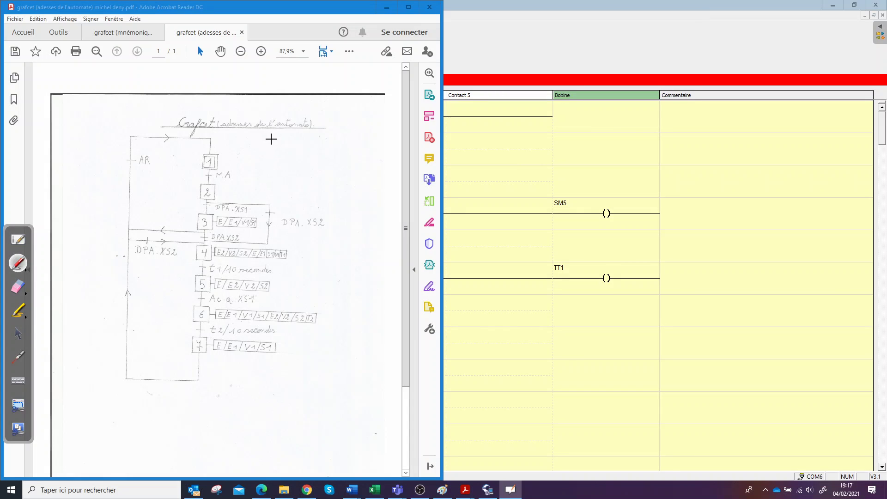
drag(271, 139, 300, 143)
drag(294, 147, 332, 147)
mouse_move(223, 218)
mouse_down()
mouse_move(216, 222)
mouse_move(224, 220)
mouse_up()
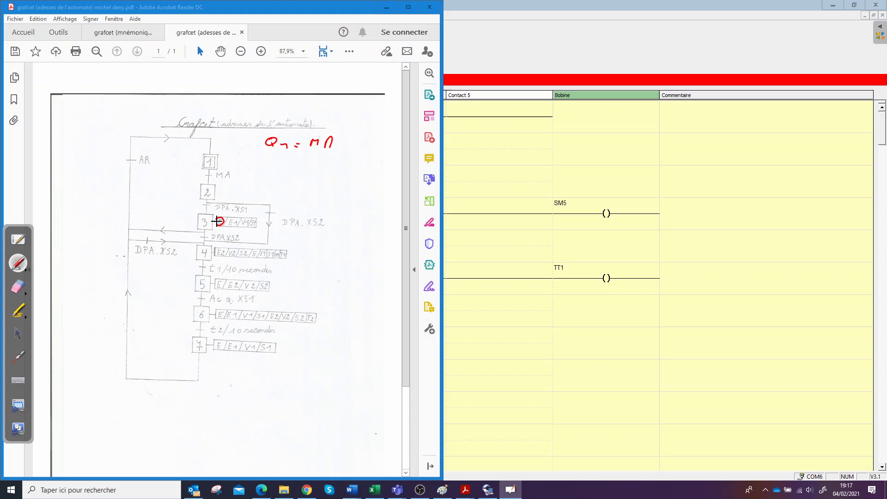
Correct the Q1 equation beside the grafcet to "Q1 = E", and add "Q2 = E1" and "Q3 =" beneath it in red
click(15, 290)
mouse_move(356, 152)
mouse_down()
mouse_move(314, 147)
mouse_move(323, 143)
mouse_up()
click(17, 263)
drag(271, 160, 304, 167)
drag(300, 171, 337, 174)
drag(273, 187, 278, 197)
drag(282, 194, 308, 196)
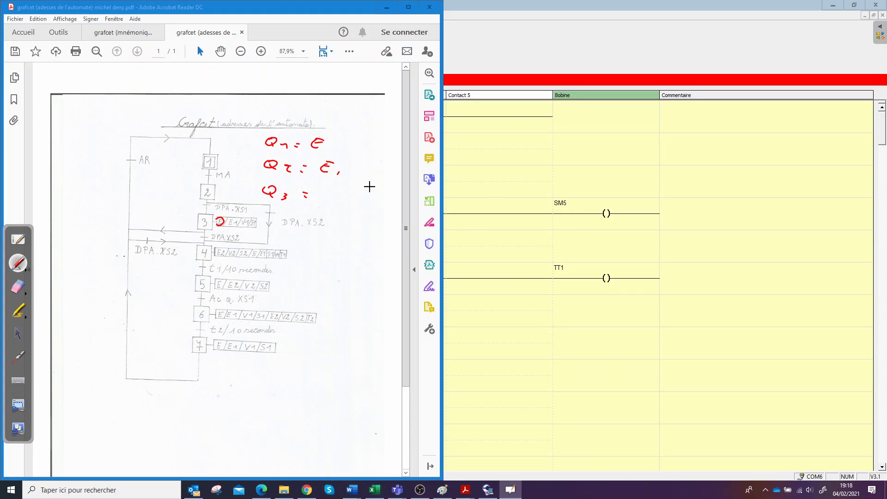
Draw a red arrow at the grafcet title and write the underlined heading "Eq. des sorties" below the diagram
mouse_move(322, 119)
mouse_down()
mouse_move(353, 113)
mouse_move(317, 128)
mouse_up()
mouse_move(103, 392)
mouse_down()
mouse_move(115, 407)
mouse_move(140, 398)
mouse_move(163, 408)
mouse_move(195, 403)
mouse_move(221, 417)
mouse_up()
click(126, 401)
drag(92, 417, 228, 426)
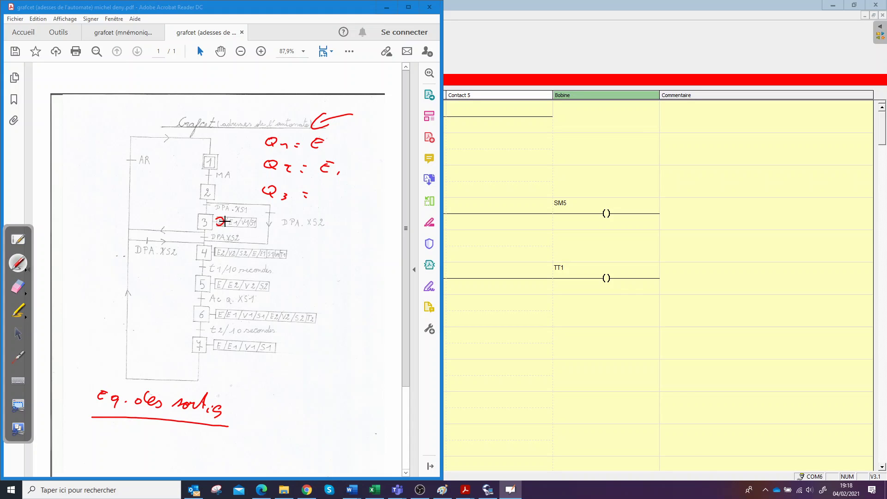
Write "Q1 = M3 + M04" next to the output-equations heading, circling output E at step 4 of the grafcet
drag(224, 221, 225, 219)
drag(265, 390, 294, 401)
drag(294, 398, 322, 400)
drag(326, 392, 327, 402)
drag(250, 251, 251, 251)
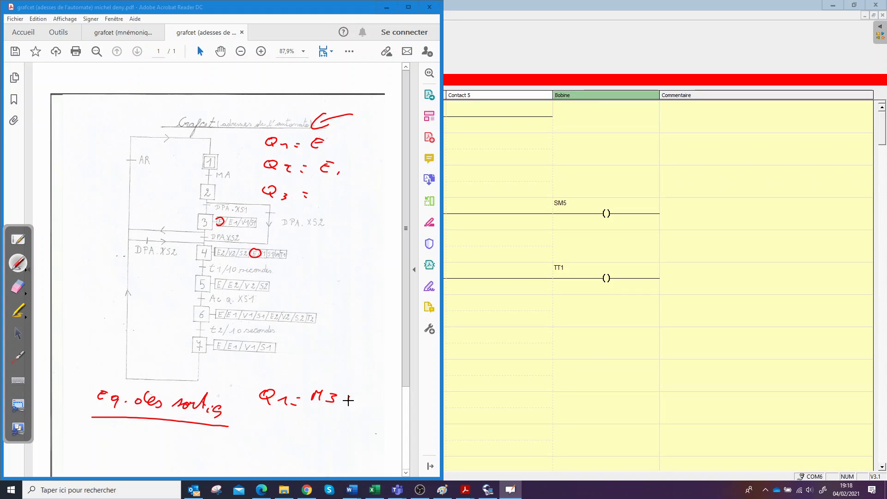
drag(364, 402, 391, 403)
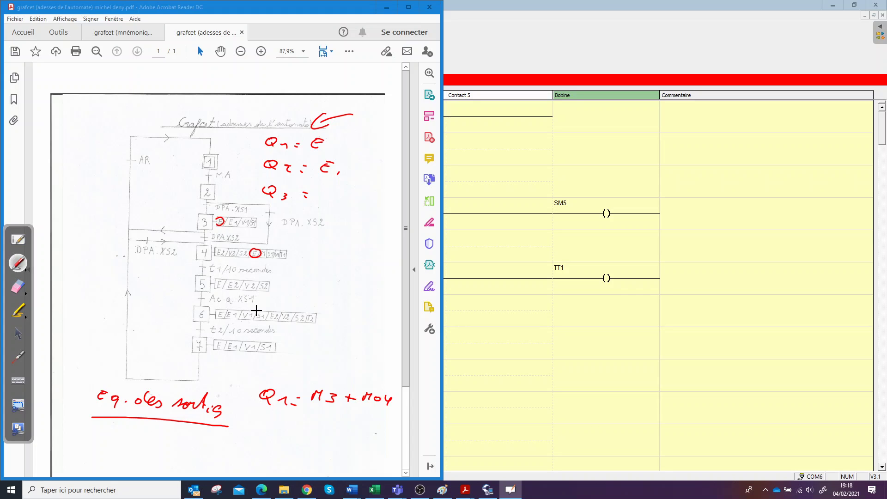
Circle output E at steps 5, 6 and 7, and extend the Q1 equation with "+ M5 + M6 + M7"
drag(223, 311, 222, 313)
mouse_move(231, 342)
mouse_down()
mouse_move(218, 346)
mouse_move(232, 344)
mouse_up()
drag(217, 281, 229, 282)
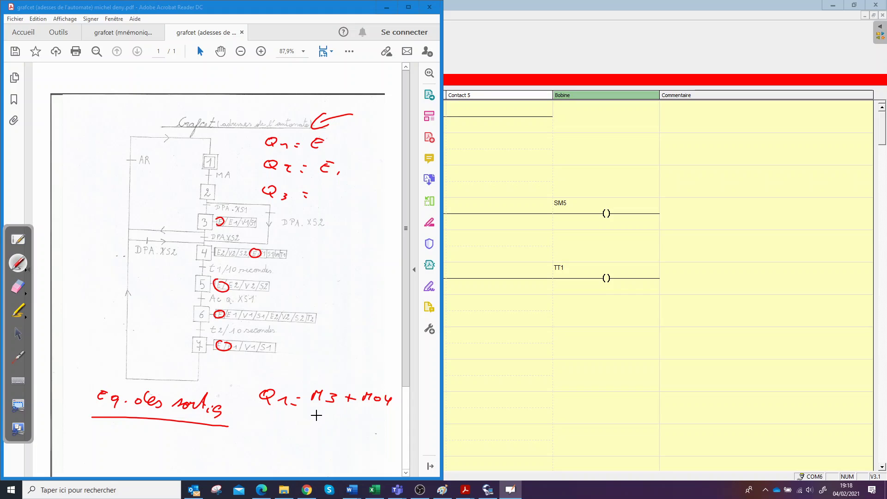
drag(309, 419, 316, 418)
drag(312, 415, 415, 435)
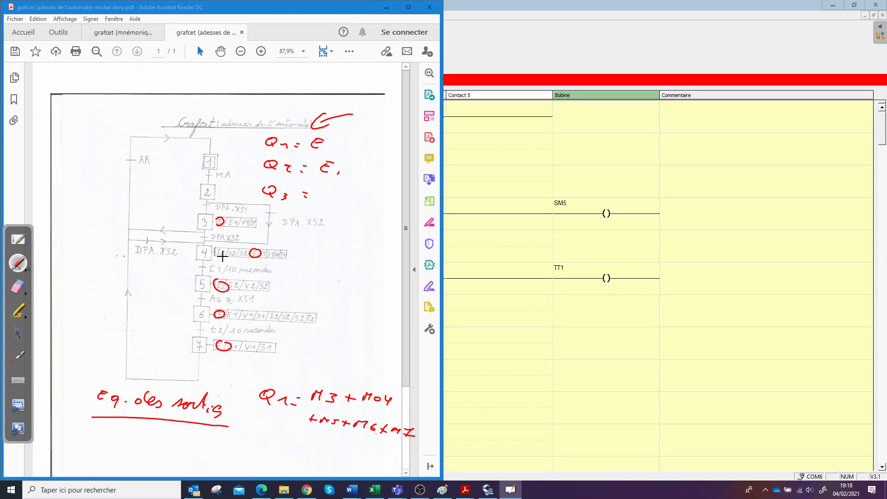
Write "Q2 = M3 + M6" below the Q1 equation, highlighting output E1 at steps 3 and 6 in yellow
mouse_move(260, 438)
mouse_down()
mouse_move(254, 445)
mouse_move(275, 449)
mouse_up()
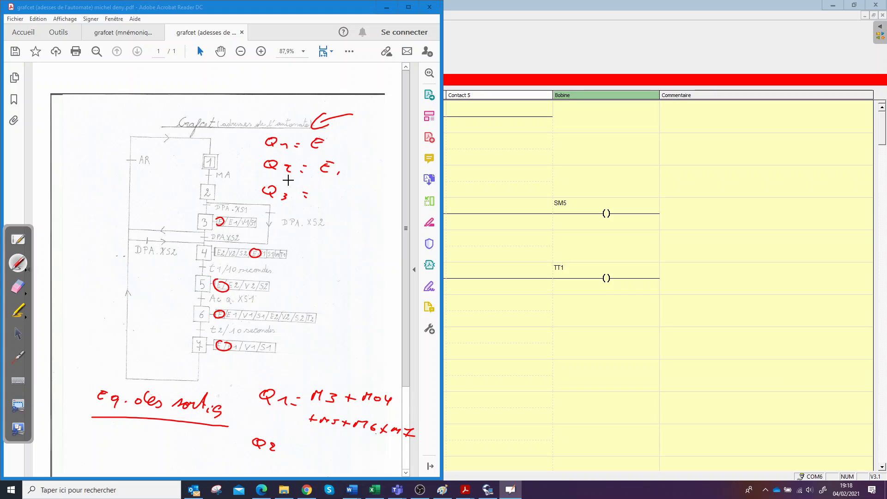
click(18, 310)
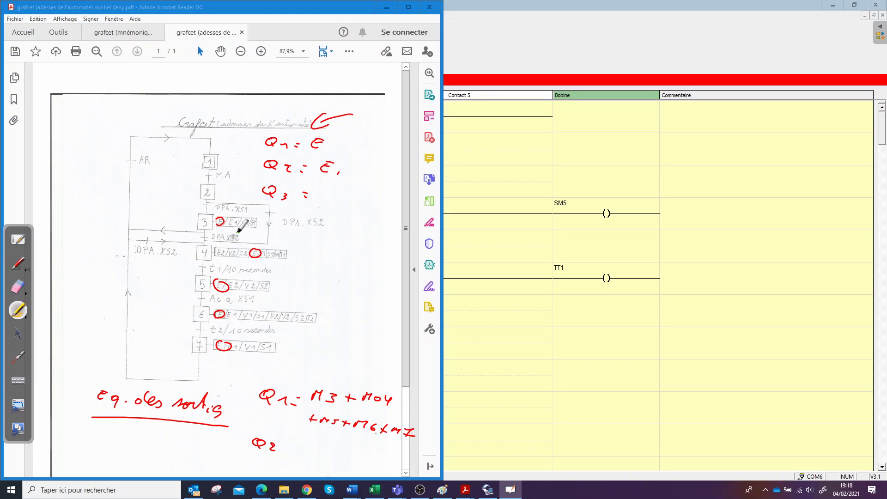
drag(230, 222, 239, 222)
drag(228, 314, 238, 314)
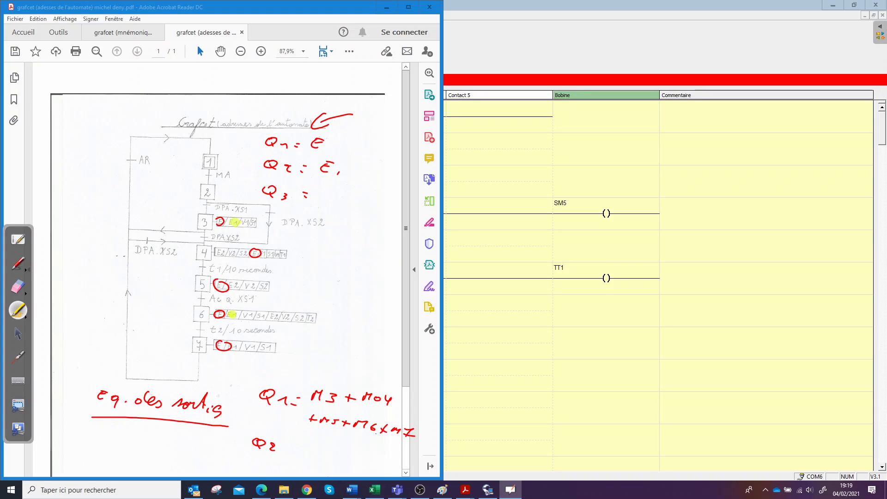
click(19, 263)
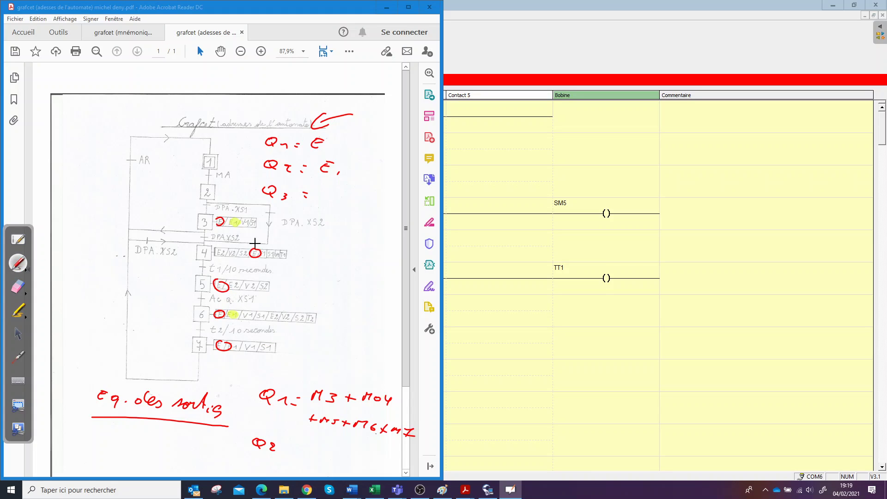
drag(287, 445, 342, 446)
mouse_move(336, 442)
mouse_down()
mouse_move(335, 452)
mouse_move(372, 452)
mouse_up()
Sketch a red ladder rung below the TT1 line with contacts M3 and M4 in parallel driving coil Q1
drag(564, 327, 629, 335)
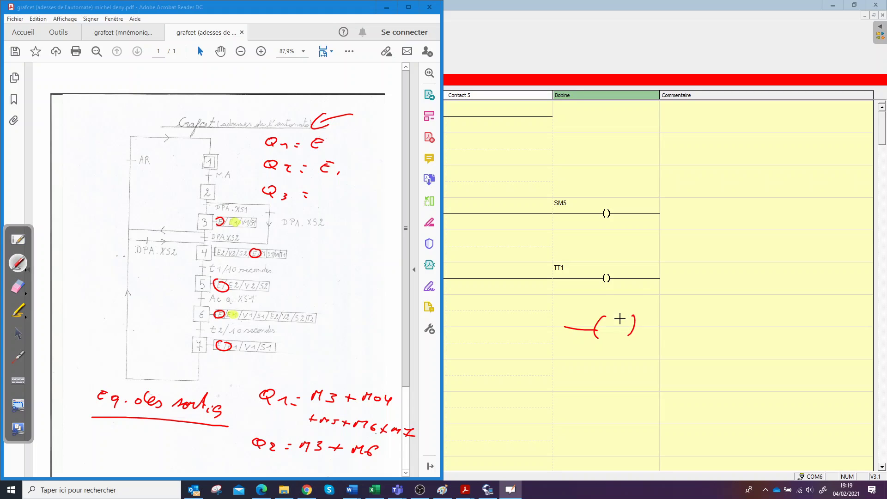
drag(621, 296, 635, 310)
mouse_move(565, 327)
mouse_down()
mouse_move(486, 335)
mouse_move(508, 333)
mouse_up()
drag(521, 296, 528, 308)
mouse_move(490, 326)
mouse_down()
mouse_move(463, 328)
mouse_move(498, 364)
mouse_up()
mouse_move(514, 356)
mouse_down()
mouse_move(512, 364)
mouse_move(526, 344)
mouse_move(536, 353)
mouse_up()
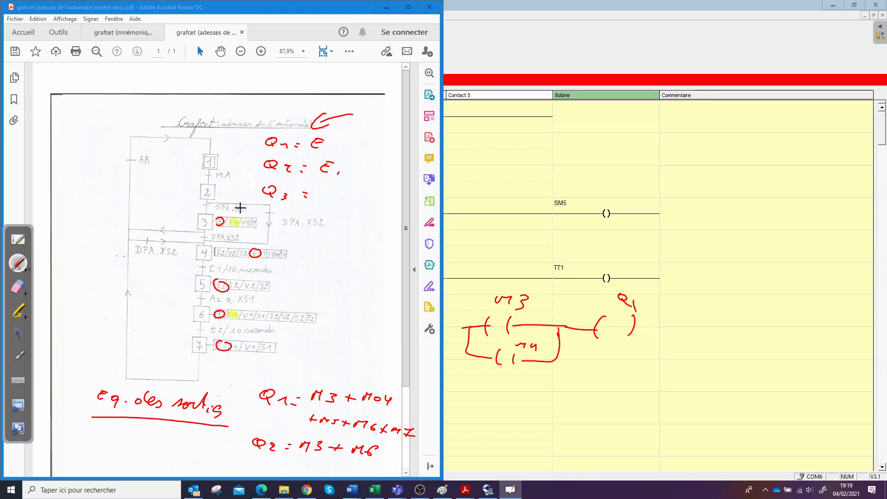
Circle T1 at step 4, write "T1 = M4", and mark the TT1 ladder line with an M4 contact and a "5 sec" delay
drag(287, 249, 291, 252)
drag(300, 369, 307, 369)
drag(300, 374, 348, 373)
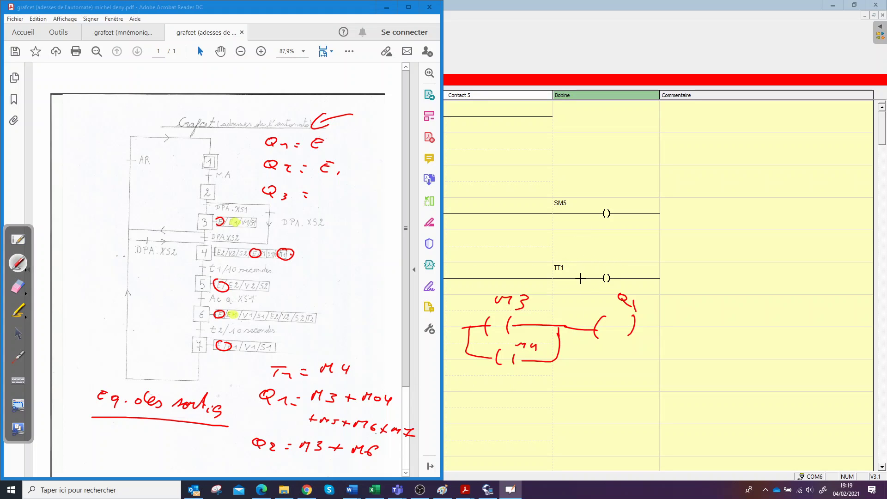
mouse_move(456, 272)
mouse_down()
mouse_move(453, 283)
mouse_move(473, 262)
mouse_move(558, 284)
mouse_move(551, 262)
mouse_up()
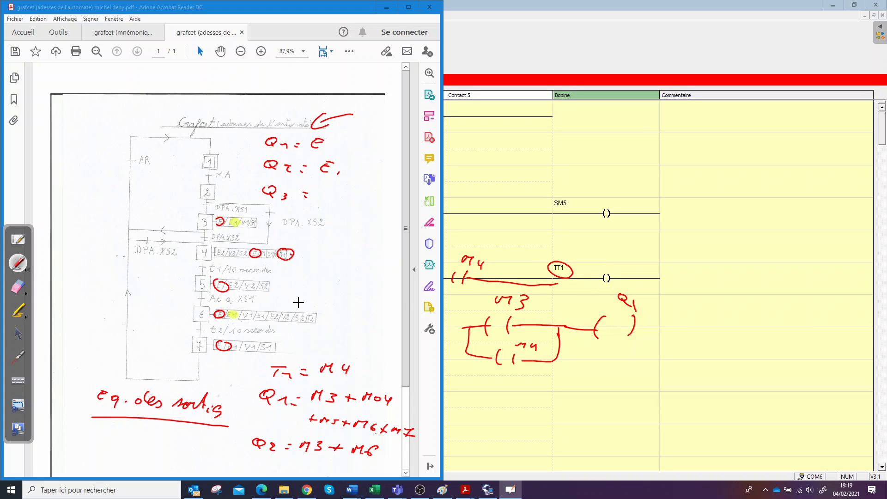
drag(305, 245, 302, 255)
mouse_move(607, 275)
mouse_down()
mouse_move(640, 254)
mouse_move(677, 266)
mouse_up()
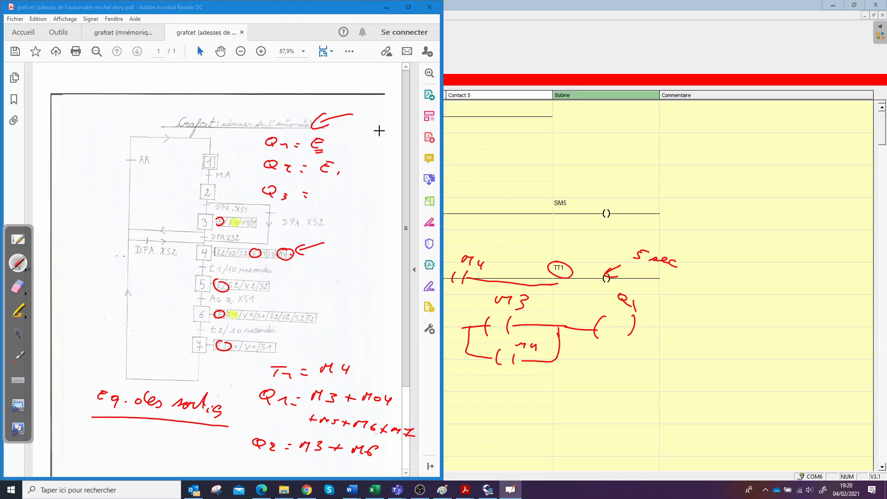
Sketch the automaton's Q1 output contact wired to load E above the grafcet, and draw an arrow toward the output equations
mouse_move(74, 70)
mouse_down()
mouse_move(86, 99)
mouse_move(134, 70)
mouse_up()
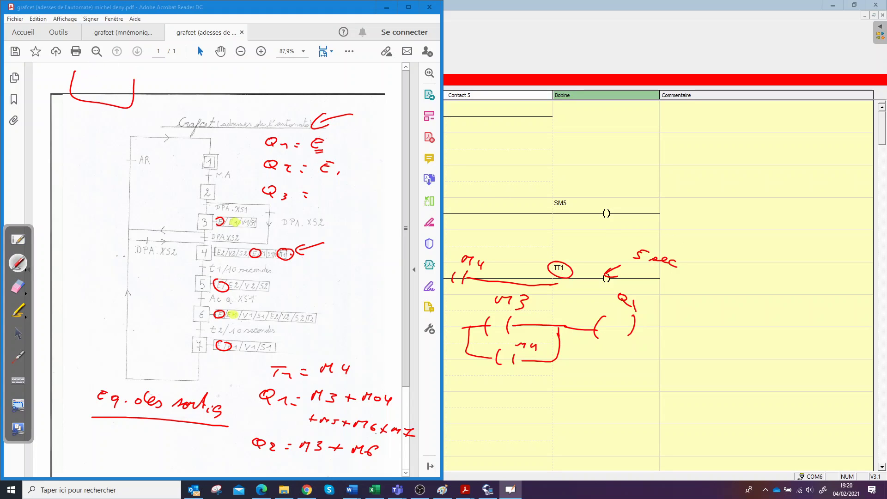
mouse_move(80, 80)
mouse_down()
mouse_move(92, 94)
mouse_move(91, 132)
mouse_move(74, 123)
mouse_up()
drag(70, 113, 64, 121)
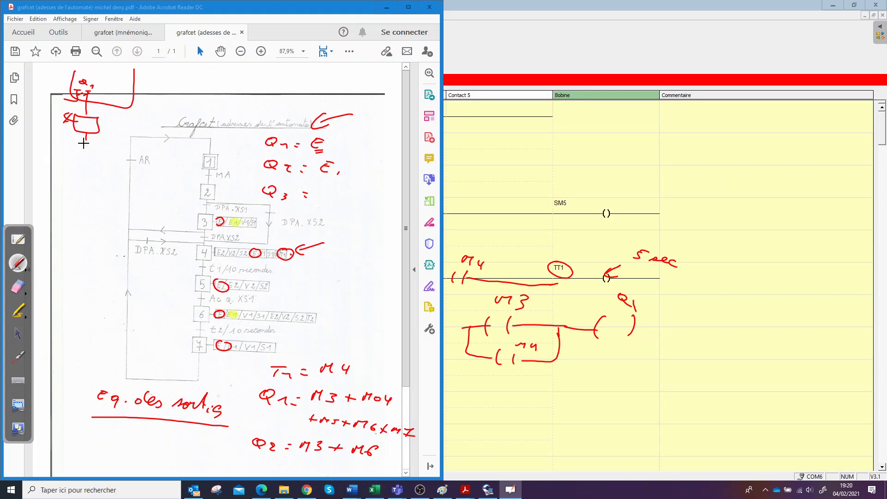
mouse_move(54, 145)
mouse_down()
mouse_move(102, 145)
mouse_move(113, 131)
mouse_move(86, 145)
mouse_up()
mouse_move(215, 374)
mouse_down()
mouse_move(248, 382)
mouse_move(241, 385)
mouse_up()
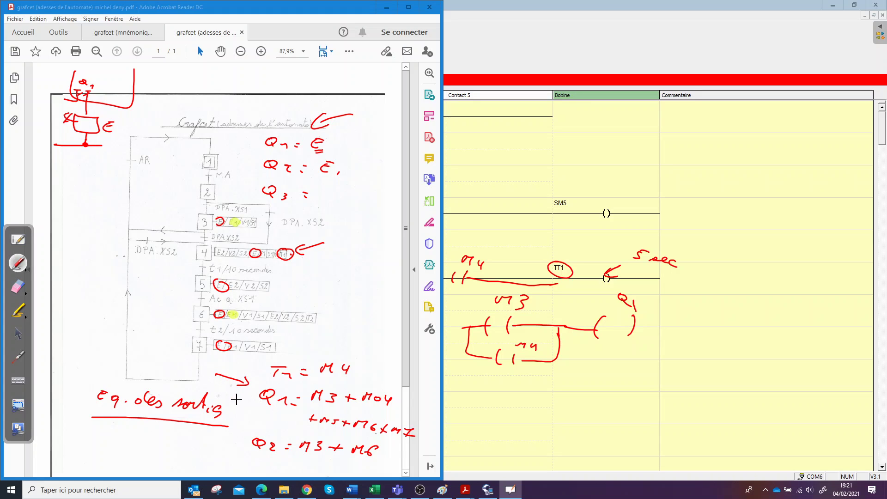
Erase the Q1 wiring sketch and bracket the T1, Q1 and Q2 equations with the yellow highlighter
click(19, 287)
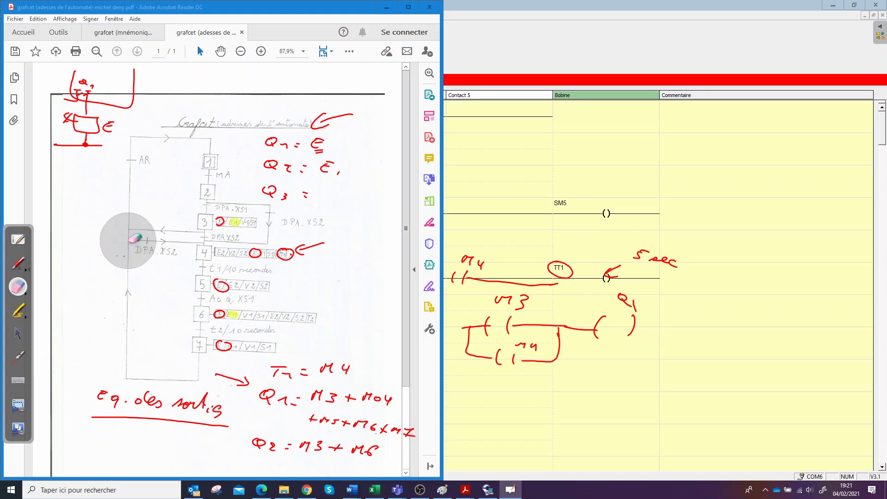
mouse_move(134, 119)
mouse_down()
mouse_move(135, 86)
mouse_move(79, 90)
mouse_move(96, 110)
mouse_move(78, 130)
mouse_up()
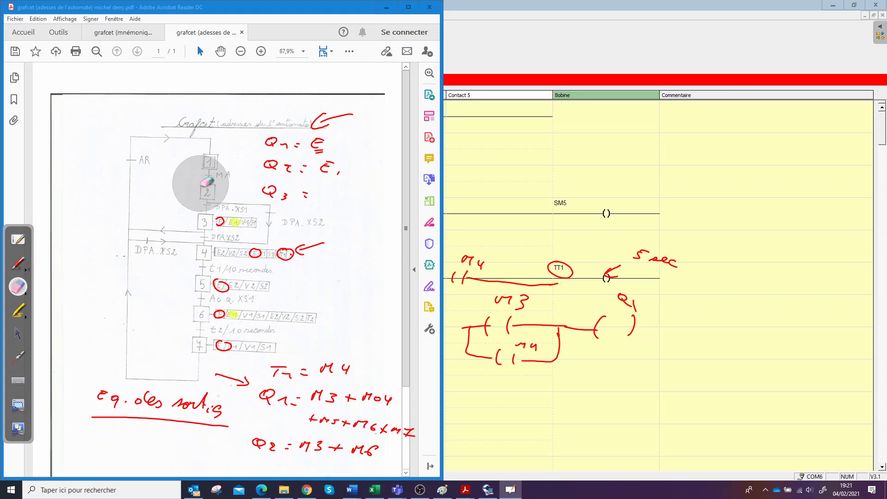
click(17, 310)
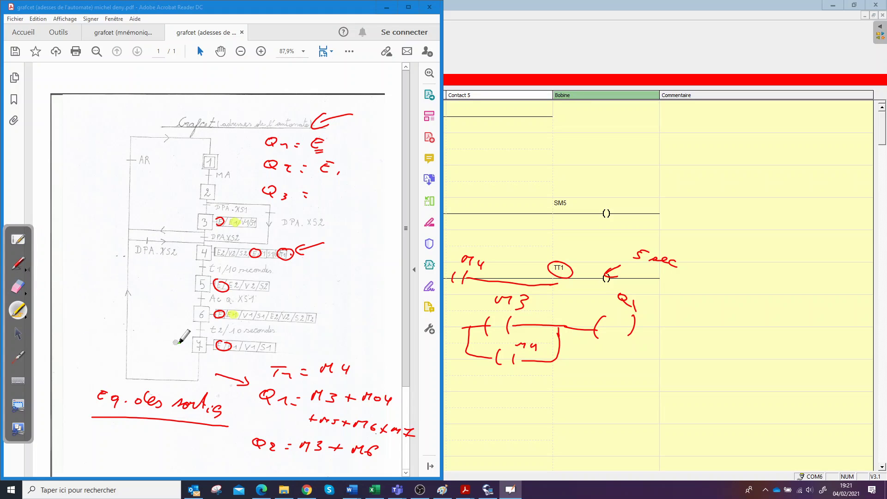
mouse_move(268, 364)
mouse_down()
mouse_move(247, 390)
mouse_move(236, 441)
mouse_move(247, 461)
mouse_move(264, 457)
mouse_up()
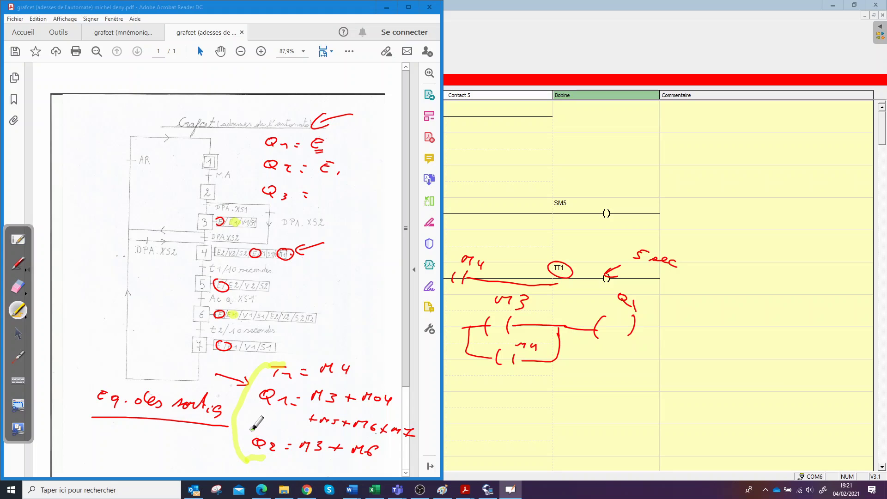
Erase all pen and highlighter annotations over the grafcet and the ladder, and restore the normal pointer
click(18, 332)
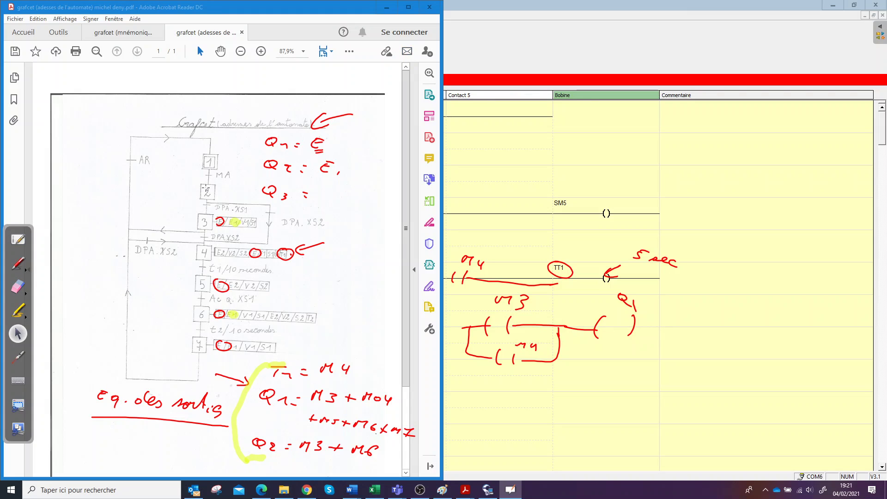
click(21, 290)
drag(333, 129, 362, 99)
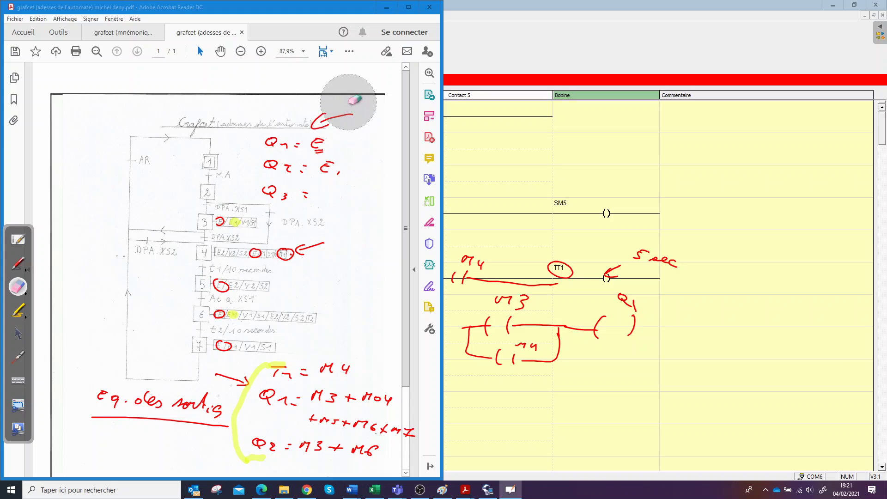
click(18, 262)
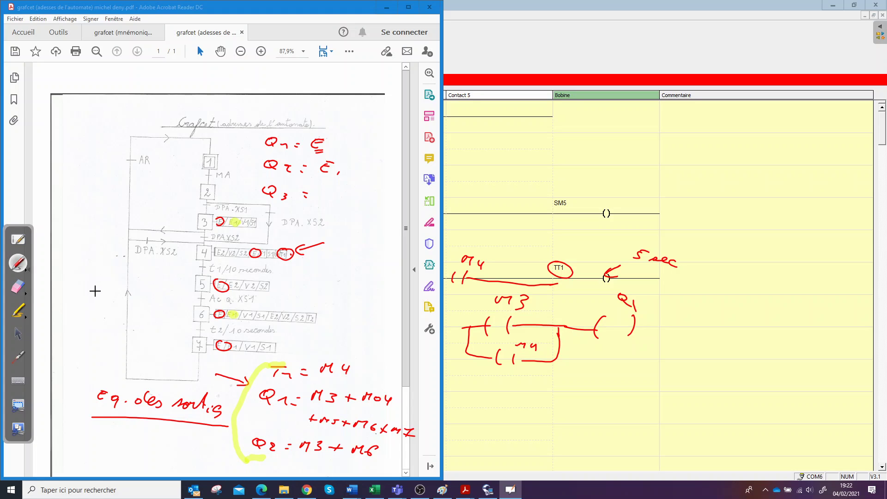
click(20, 289)
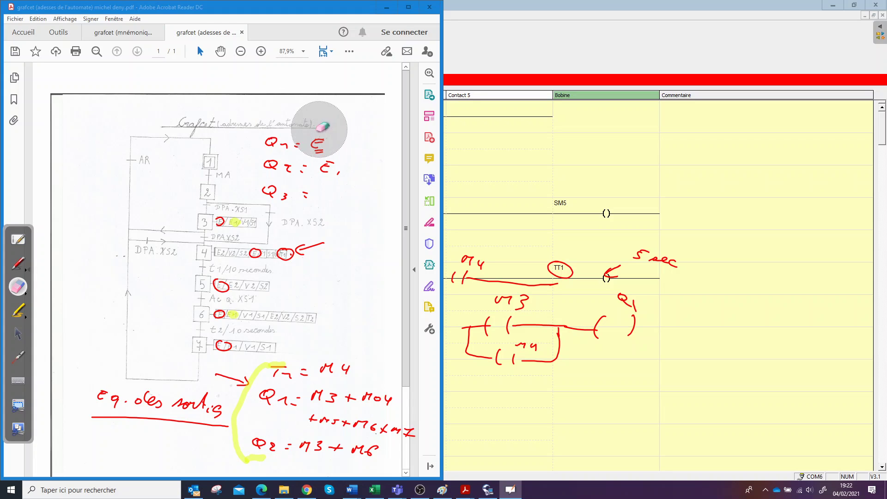
mouse_move(340, 123)
mouse_down()
mouse_move(173, 201)
mouse_move(191, 236)
mouse_move(295, 262)
mouse_move(281, 306)
mouse_move(283, 393)
mouse_move(343, 416)
mouse_move(379, 464)
mouse_move(279, 458)
mouse_move(339, 379)
mouse_move(485, 427)
mouse_move(493, 339)
mouse_move(484, 310)
mouse_move(504, 271)
mouse_move(669, 277)
mouse_up()
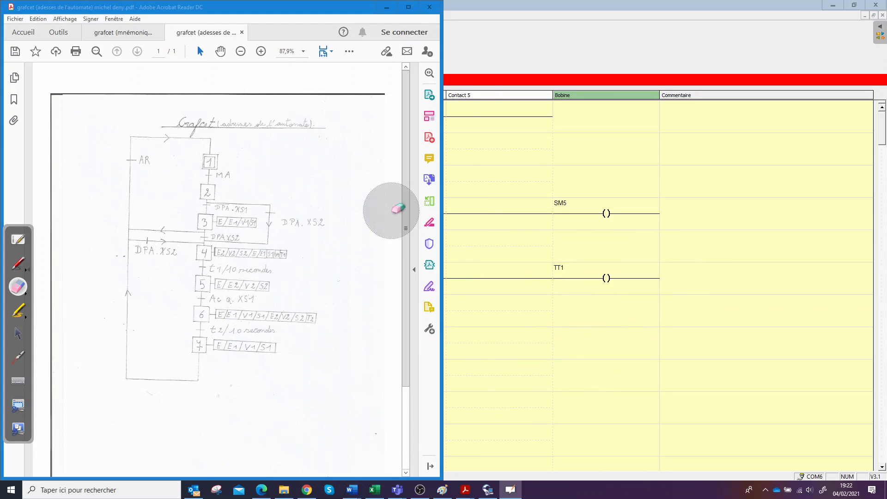
click(18, 333)
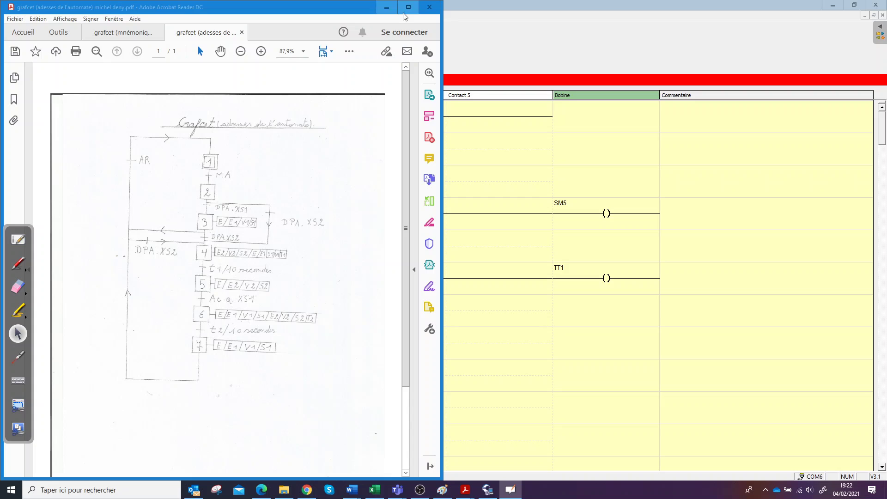
Close the grafcet PDF reader, and minimise M3 soft and Paint to reach the desktop with the normal pointer active
click(429, 8)
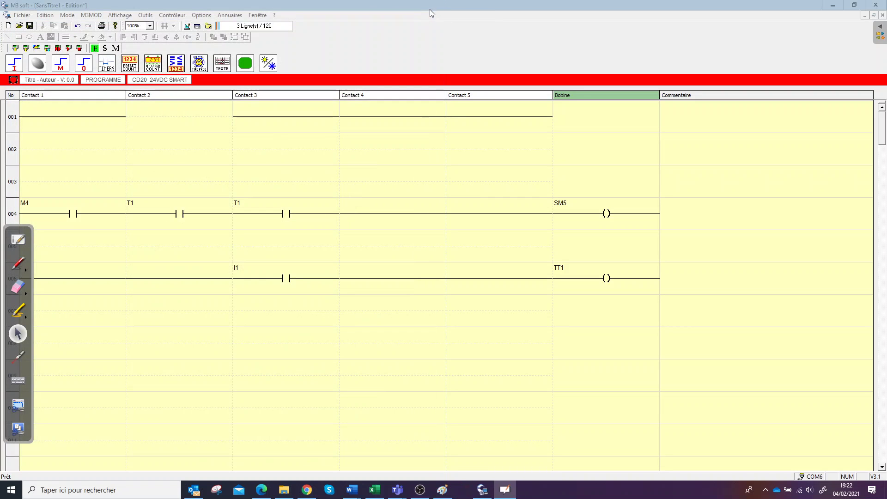
click(832, 6)
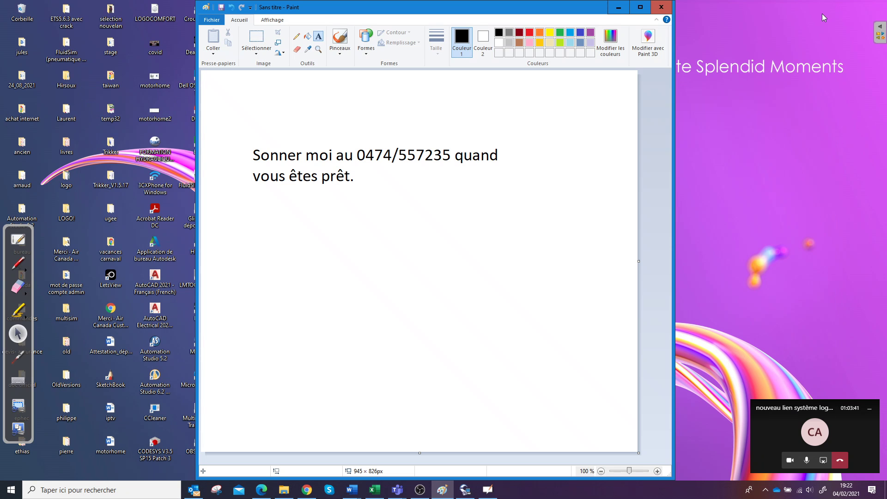
click(618, 7)
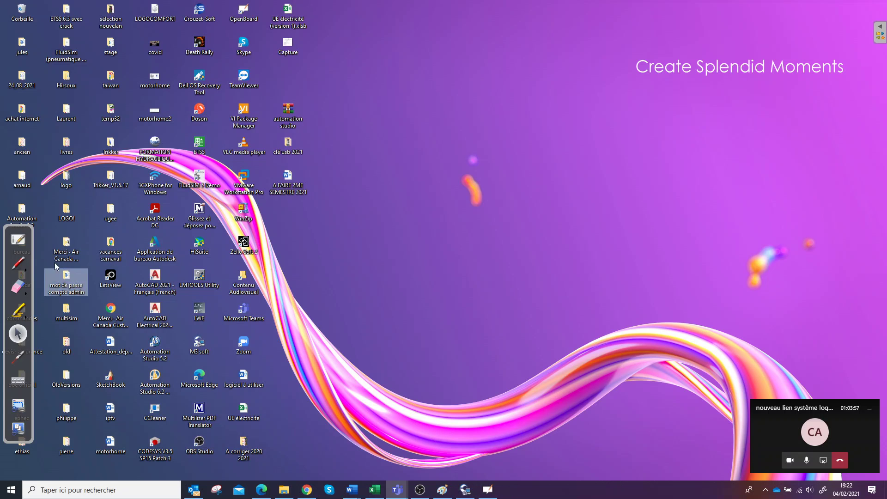
click(17, 262)
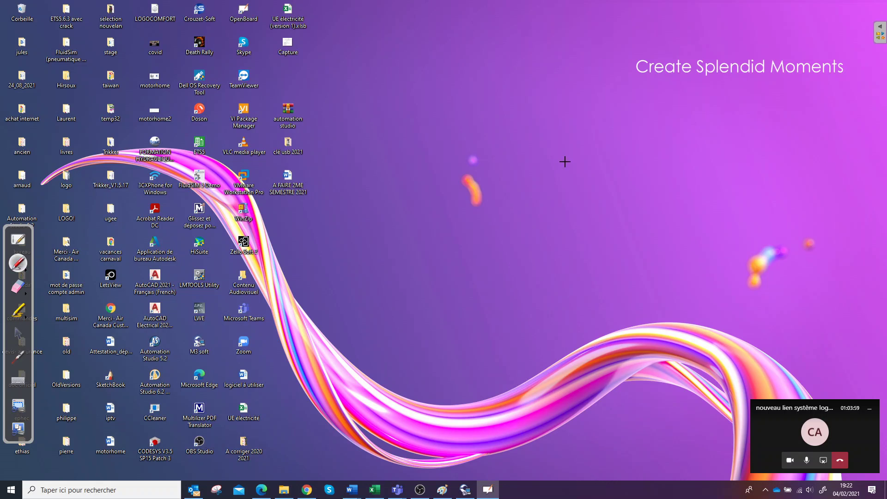
click(21, 329)
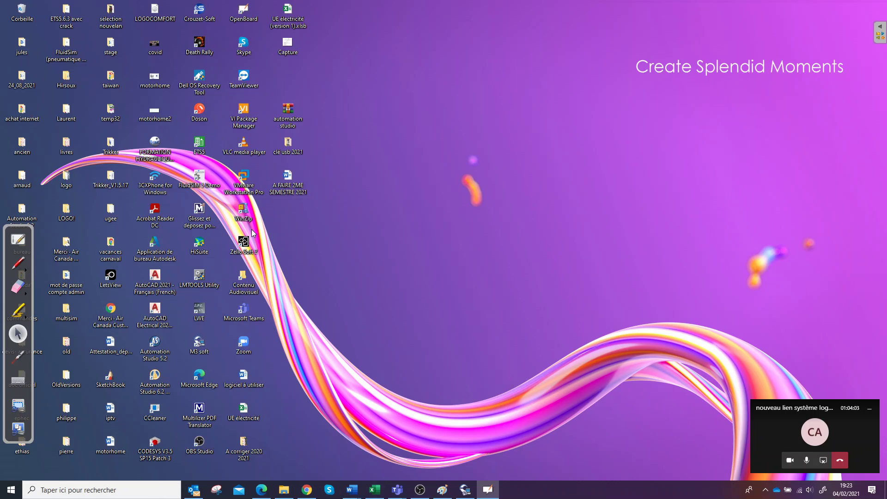
Launch Automation Studio 5.2 from the desktop as administrator
click(153, 348)
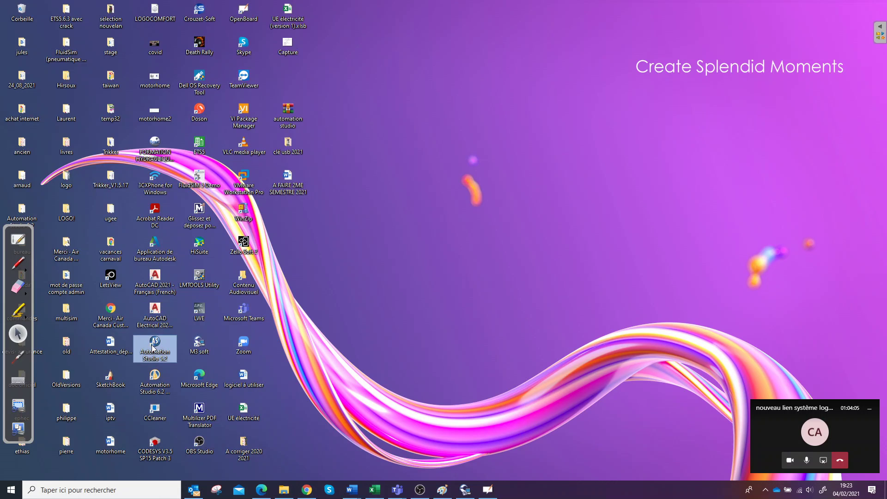
right_click(153, 344)
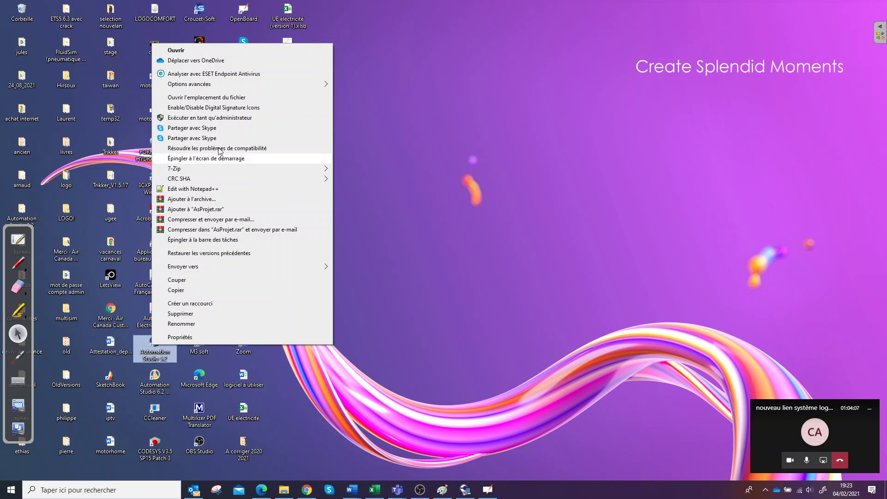
click(231, 118)
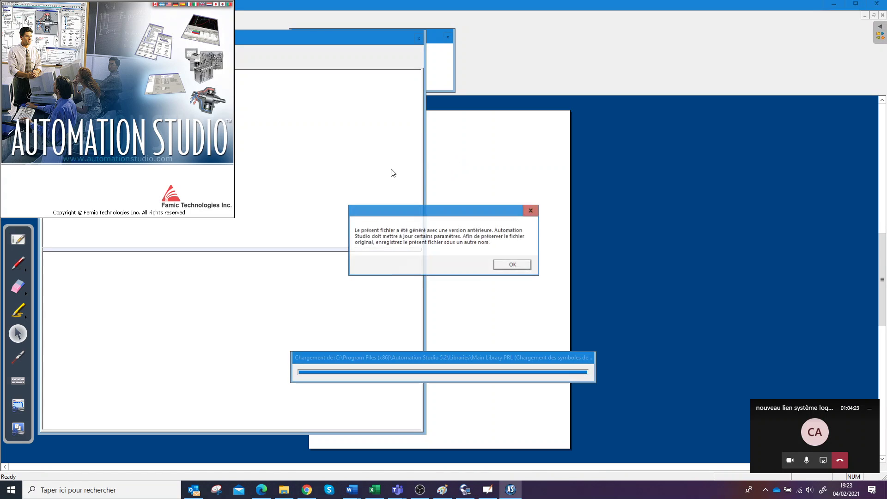
Dismiss the Automation Studio startup messages and move the library explorer window below the project explorer's tree
click(513, 266)
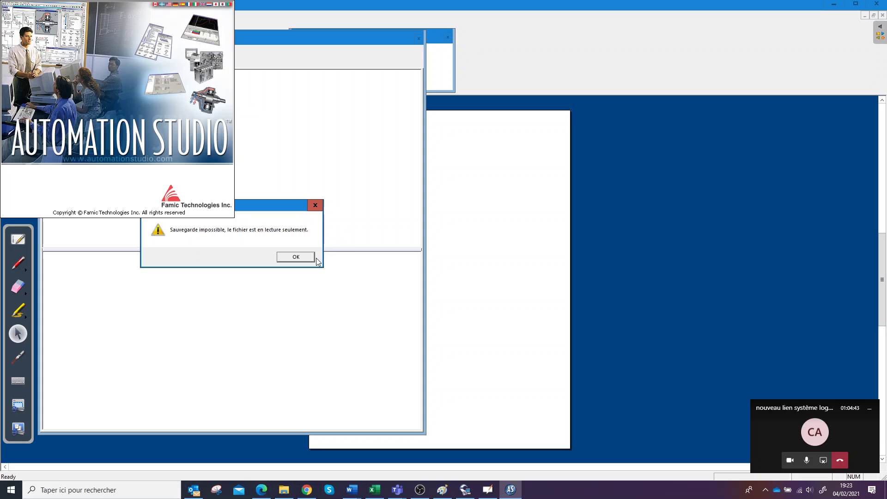
click(296, 258)
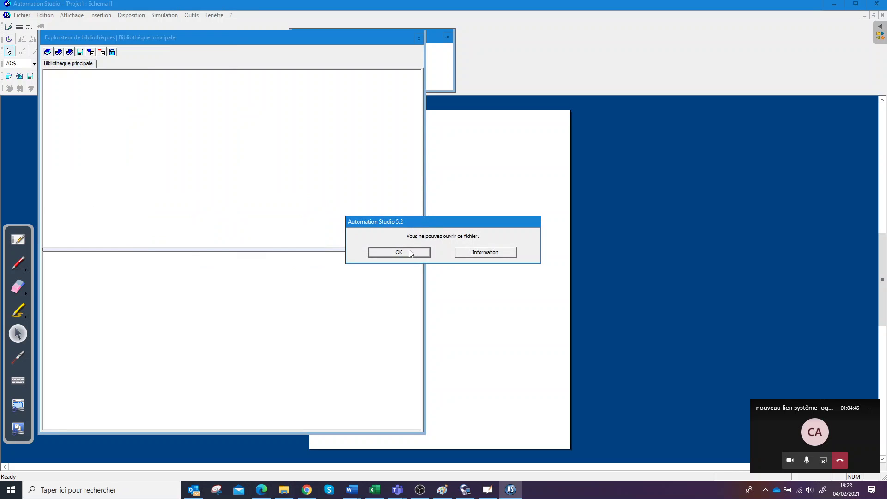
click(415, 252)
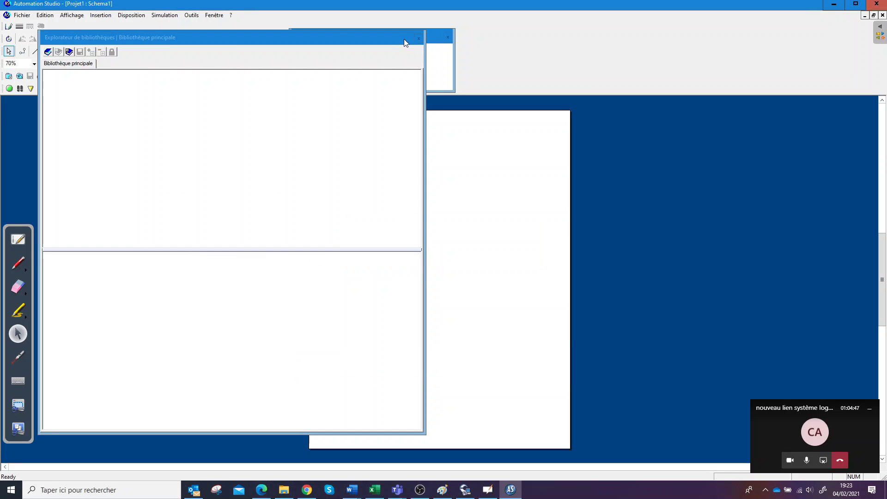
drag(404, 39, 536, 91)
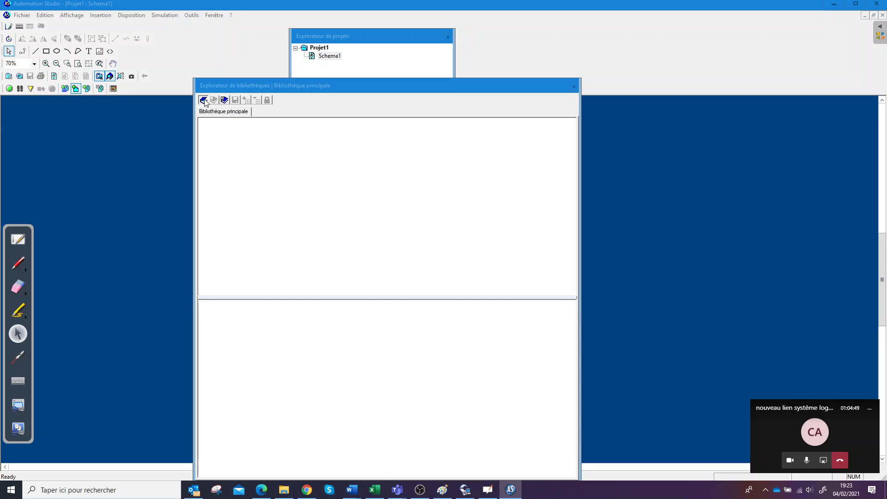
Load the Main Library.Prl file from the Libraries folder into the library explorer
click(204, 100)
click(337, 233)
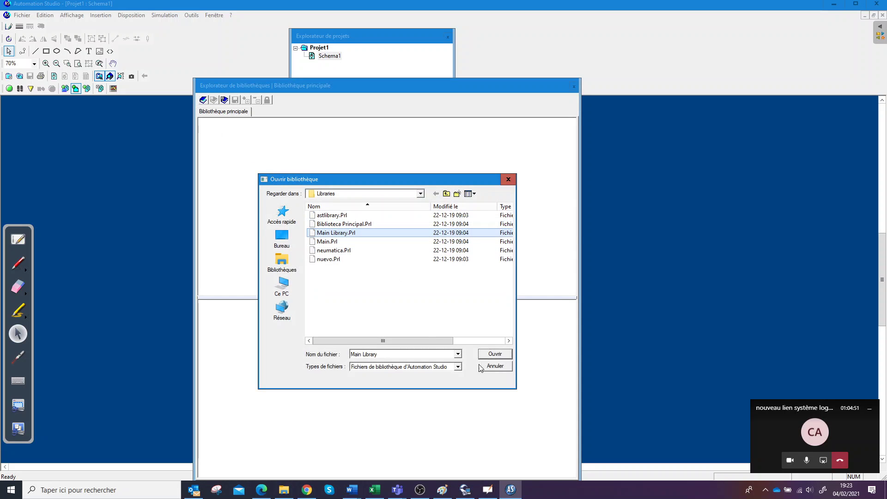
click(496, 353)
click(511, 264)
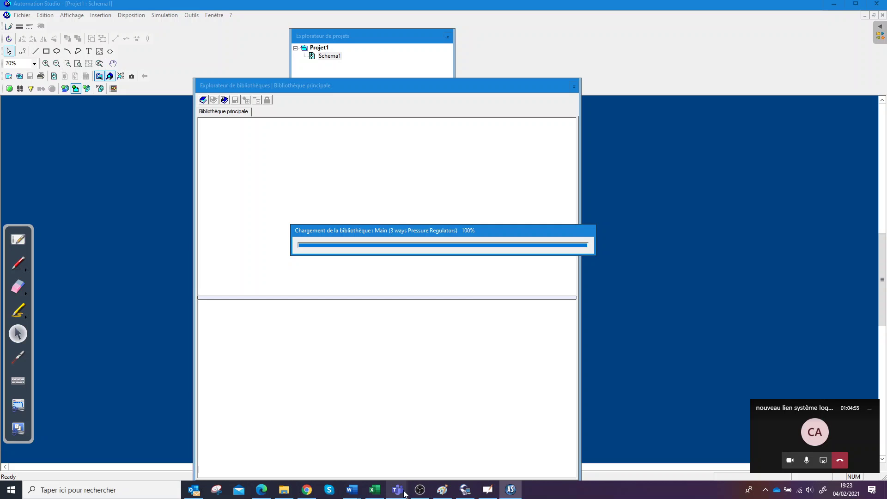
mouse_move(403, 493)
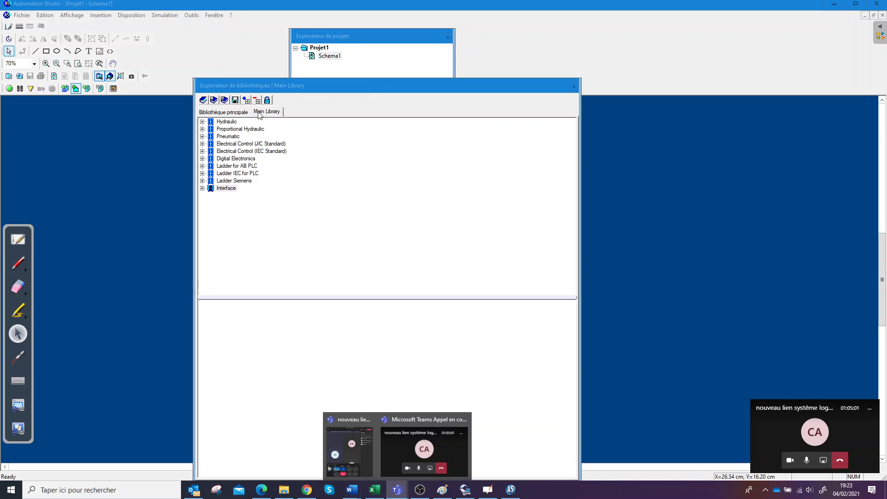
Open the existing project EXER_1_SFC_PNEU_FR from the Exercices folder
click(22, 15)
click(31, 36)
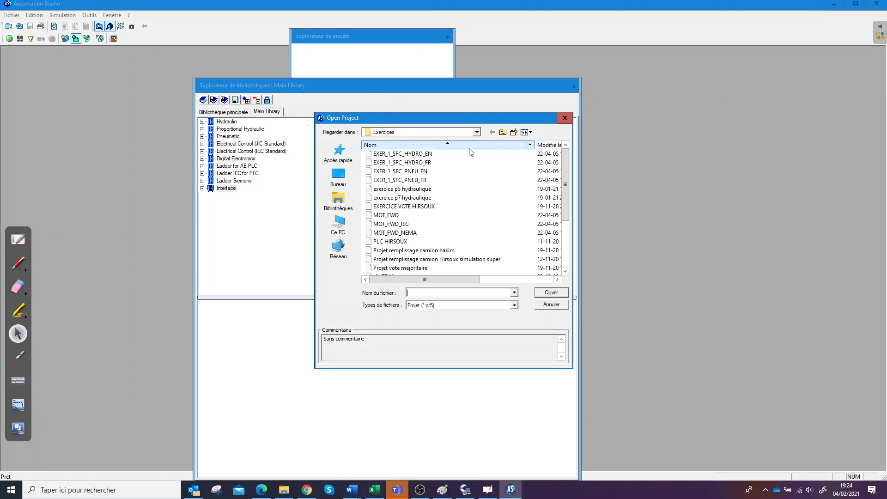
click(428, 171)
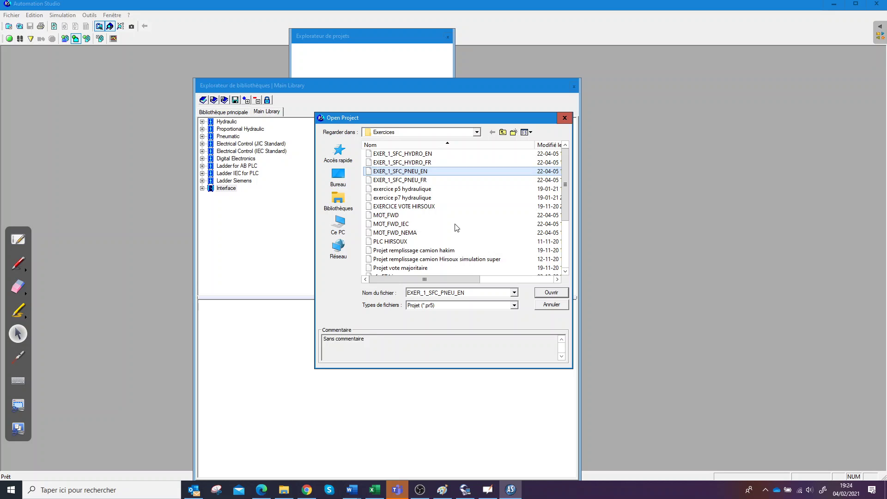
click(543, 291)
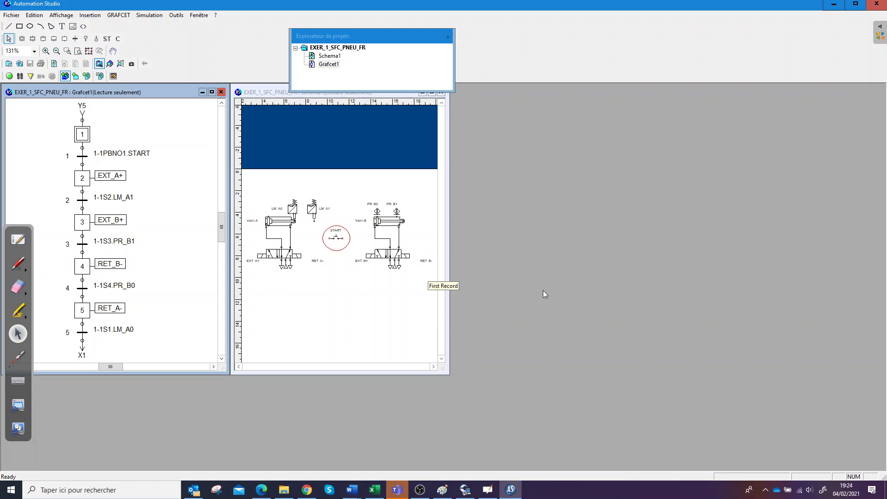
Open the project EXER_1_SFC_HYDRO_FR from the Exercices folder in place of the current one
click(12, 14)
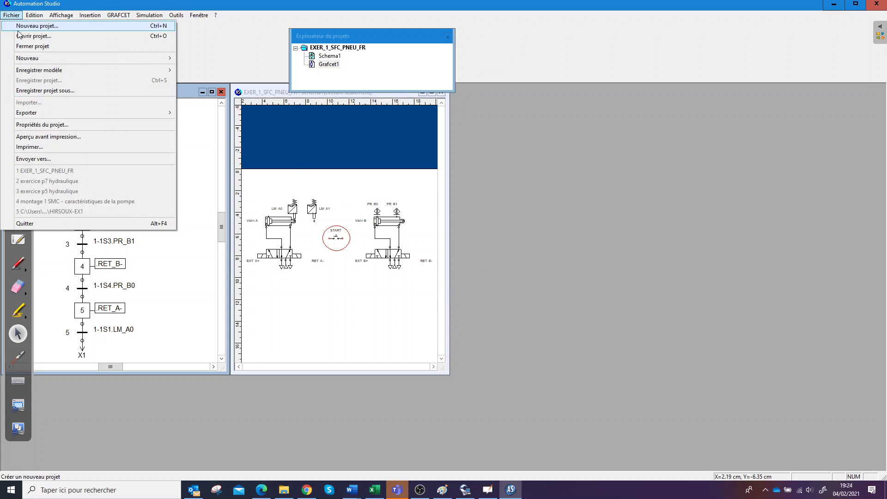
click(19, 36)
click(459, 261)
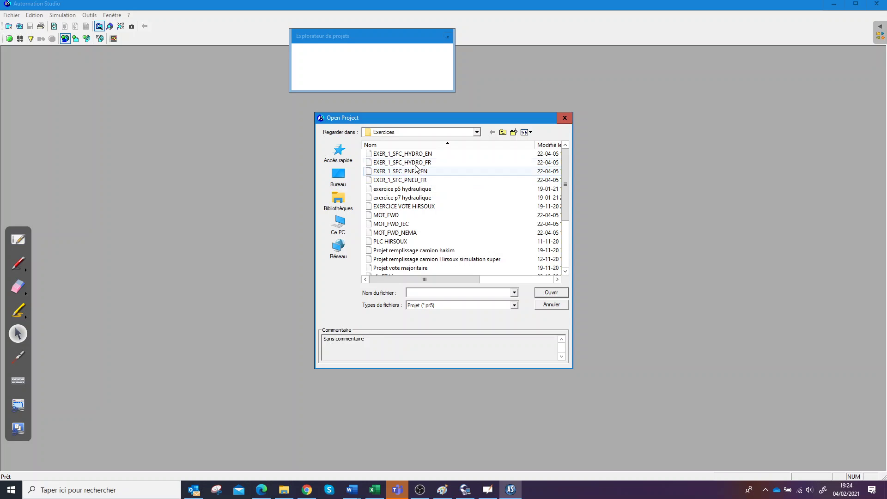
click(415, 162)
click(550, 292)
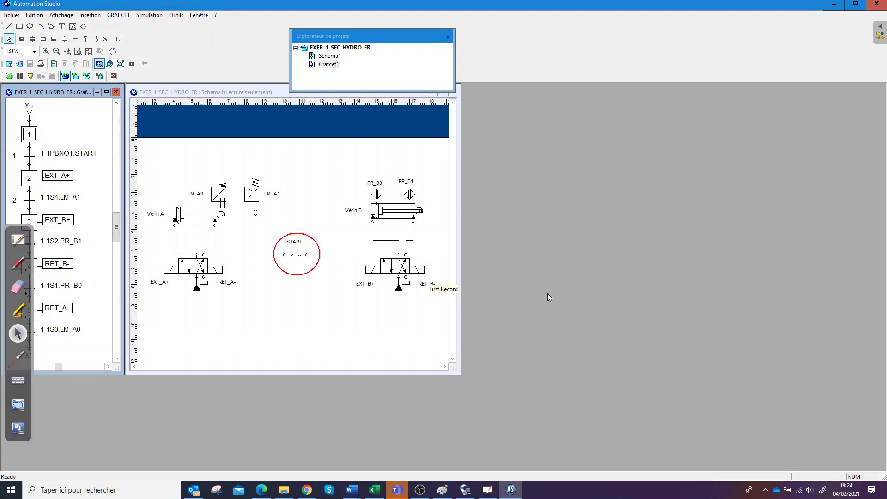
Open the first "Projet remplissage camion" project, dated 19-11-20, from the Exercices folder
click(11, 15)
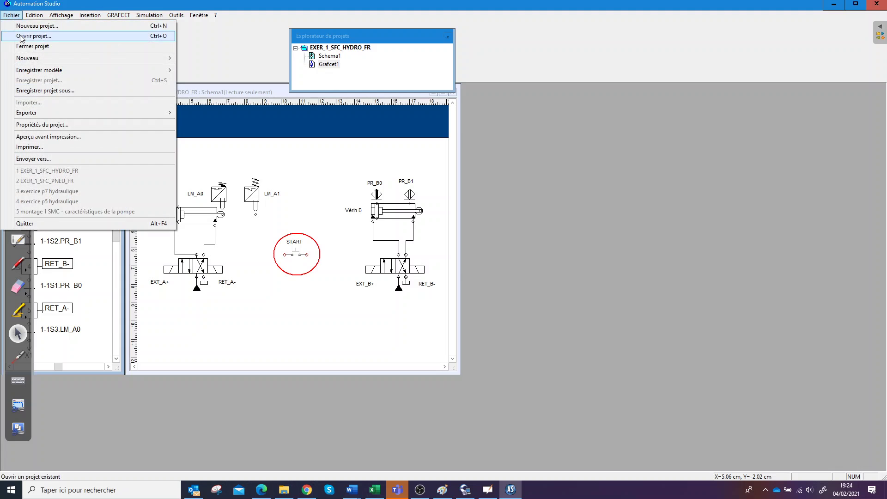
click(21, 36)
click(463, 266)
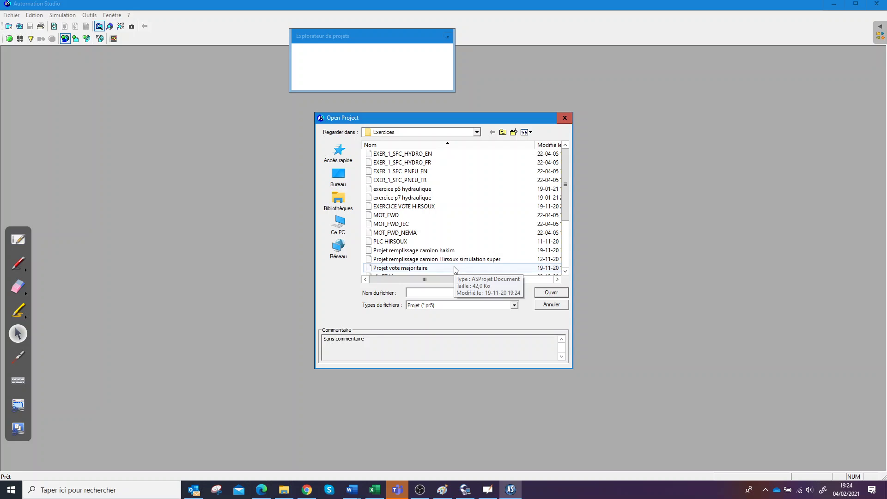
scroll(472, 185, down, 1)
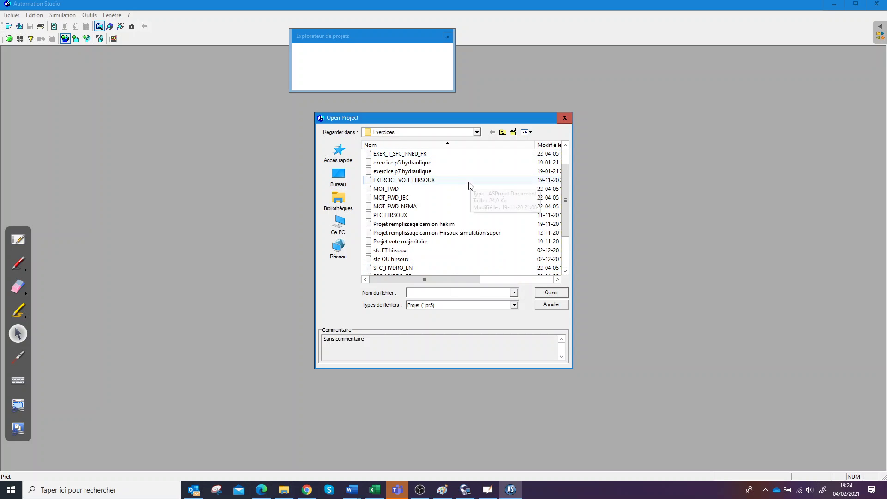
click(466, 223)
click(551, 291)
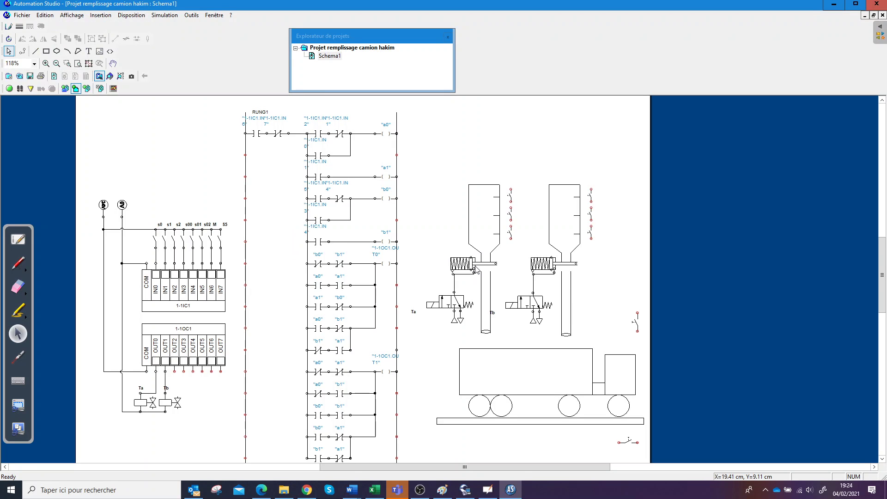
Examine the truck-filling ladder program and the variable assignment of its 1-1OC1.OUT0 output coil
scroll(476, 271, down, 6)
scroll(477, 270, up, 3)
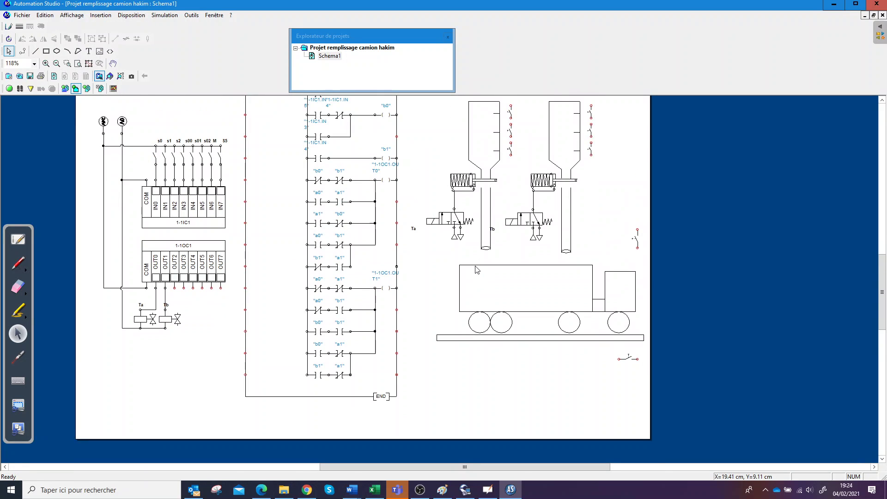
scroll(477, 271, up, 3)
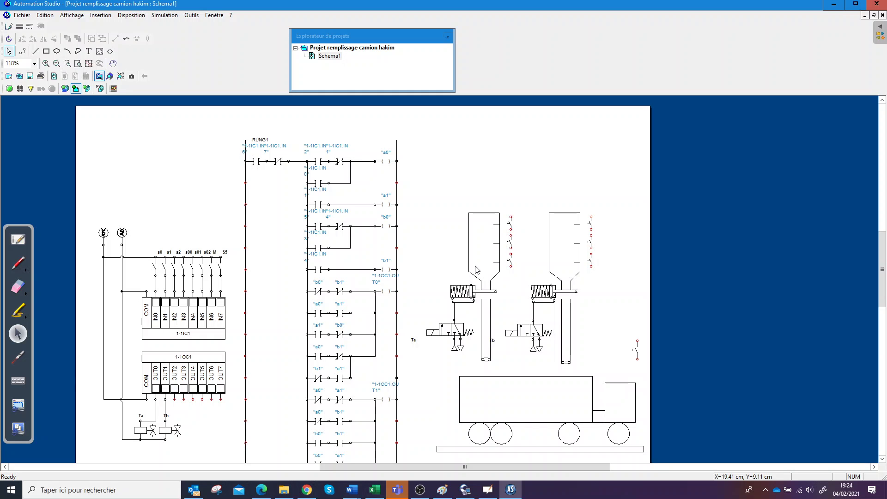
scroll(411, 252, down, 2)
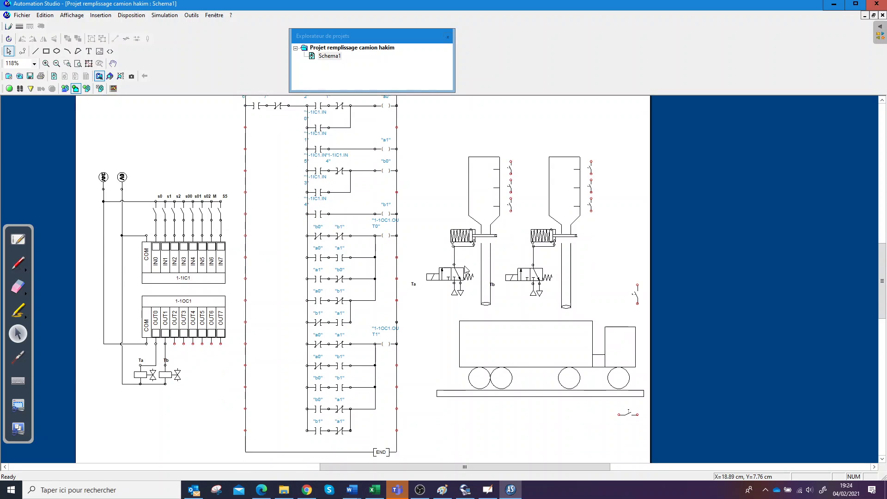
click(387, 237)
double_click(387, 236)
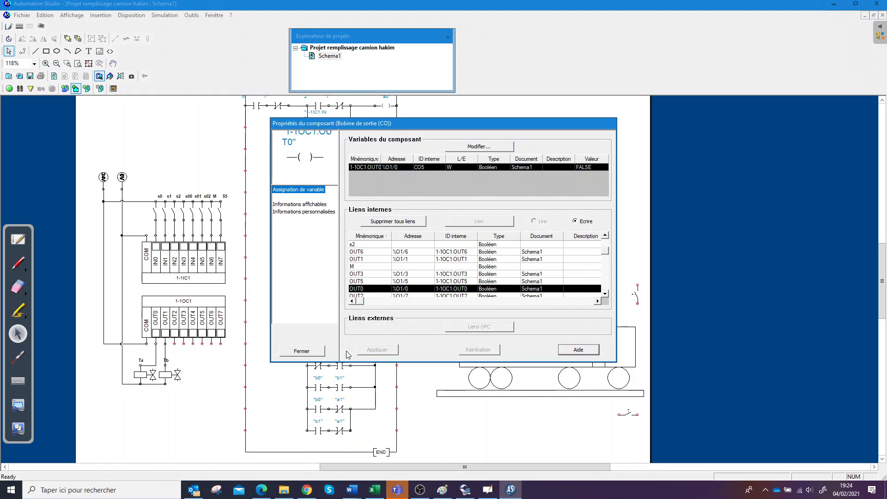
click(314, 351)
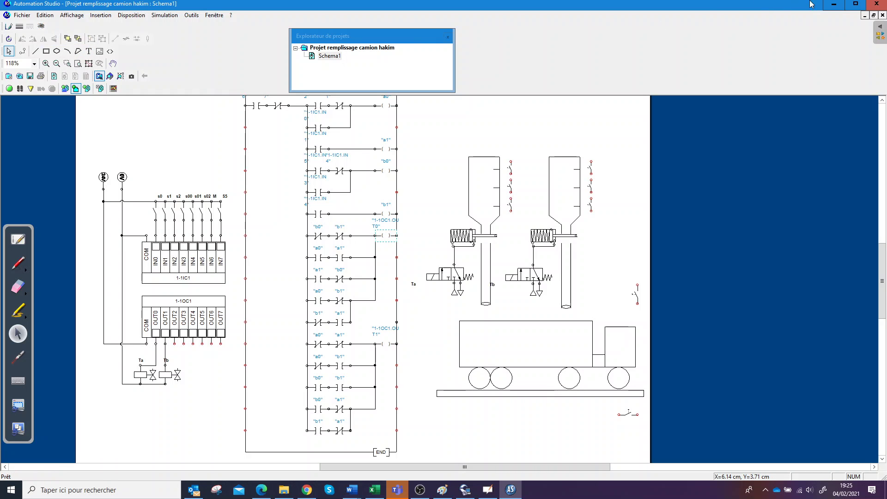
Switch to the Teams meeting, share the entire desktop with the participants, and return to Automation Studio
click(834, 4)
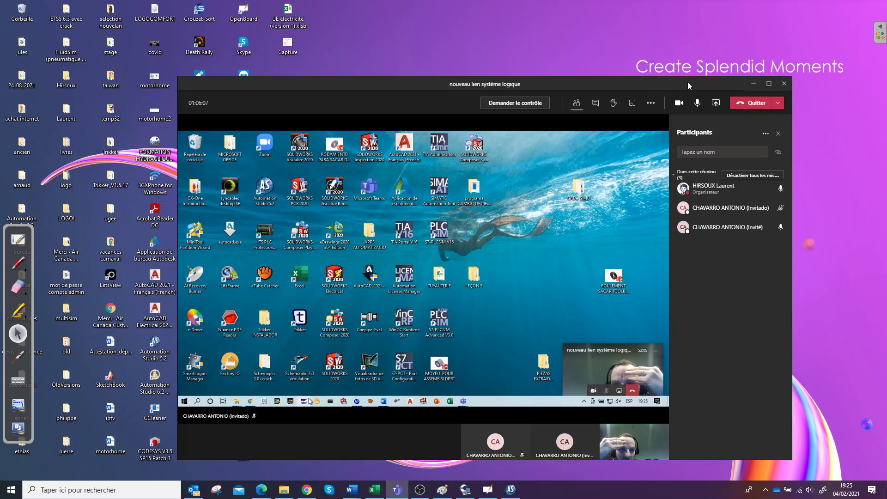
click(768, 83)
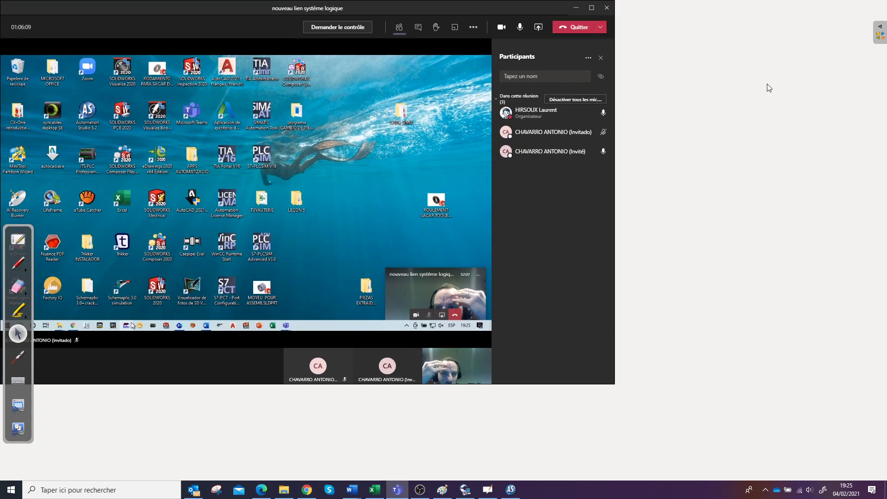
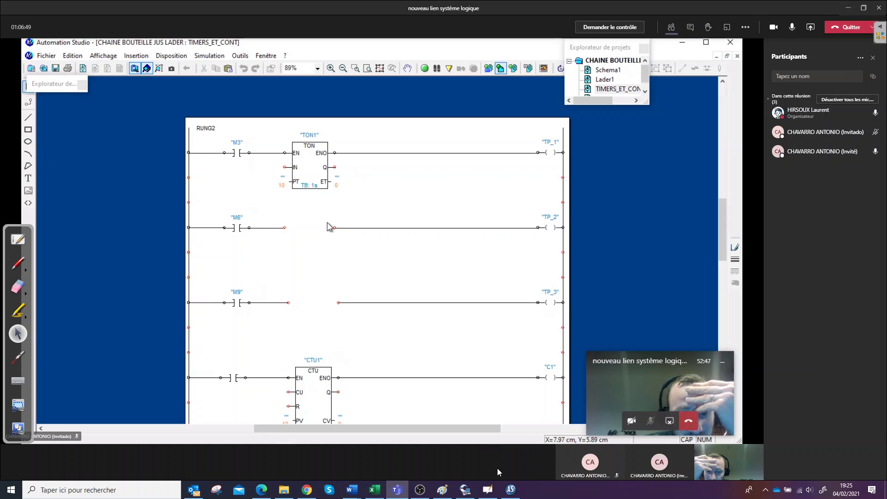
mouse_move(487, 489)
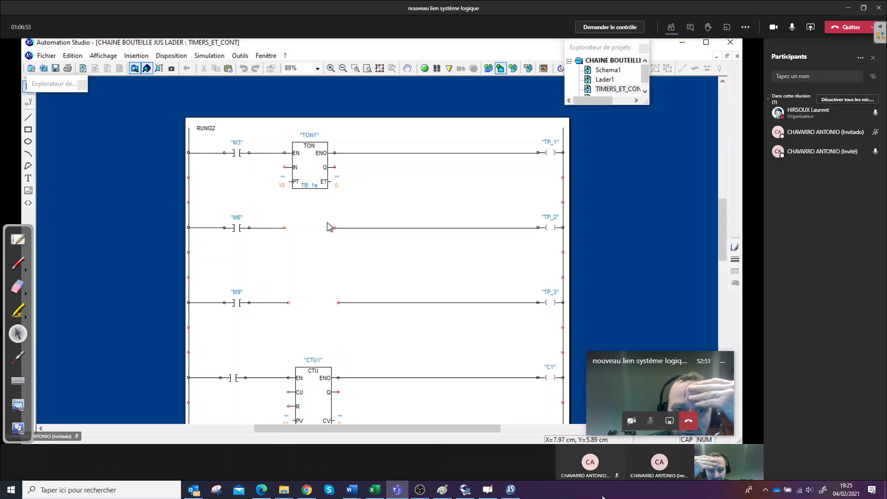
click(810, 29)
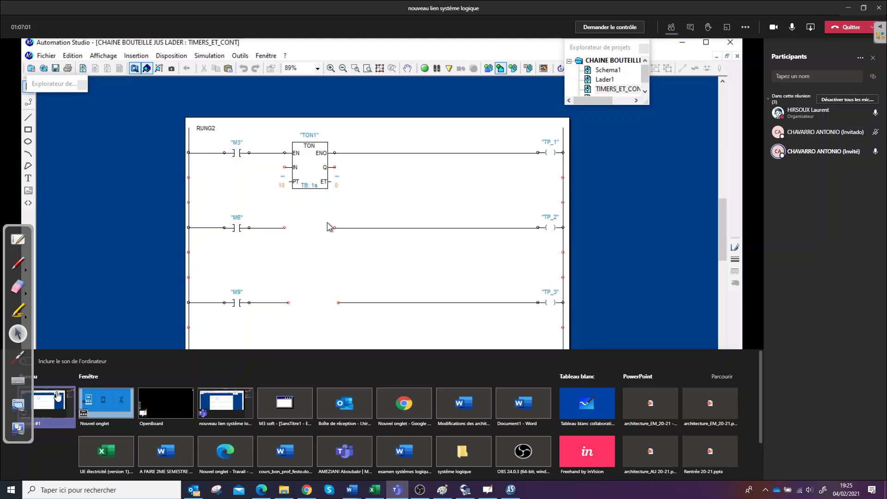
click(63, 395)
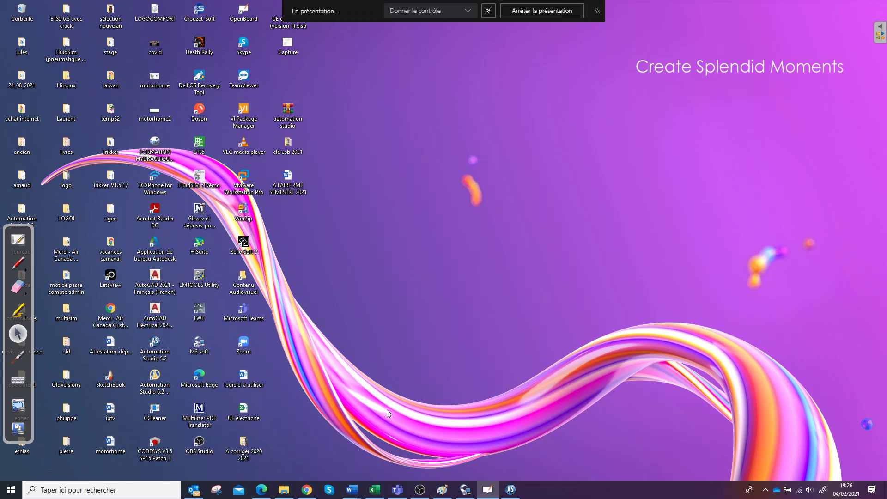
click(510, 489)
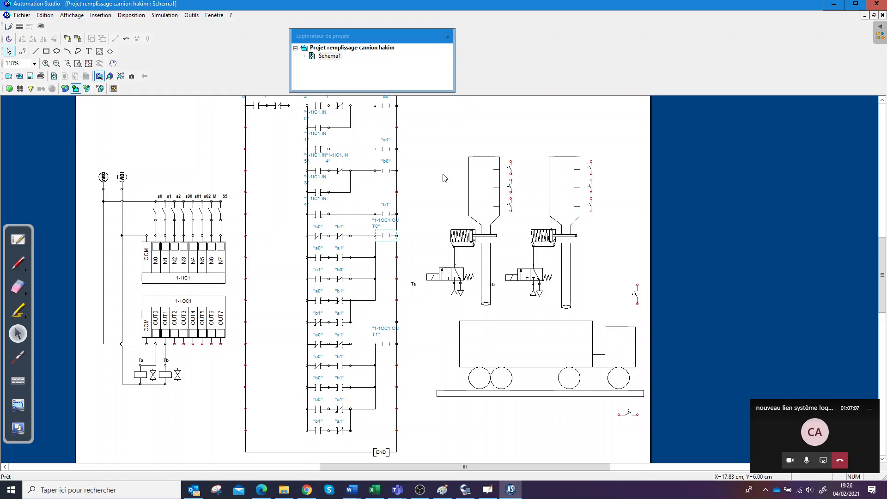
Delete the contacts and their connecting lines in the upper part of RUNG1
scroll(414, 179, up, 3)
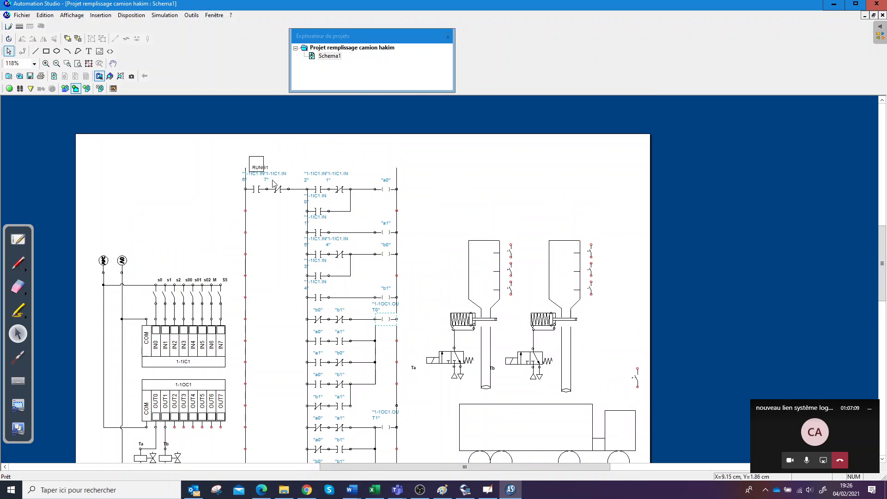
drag(250, 160, 390, 448)
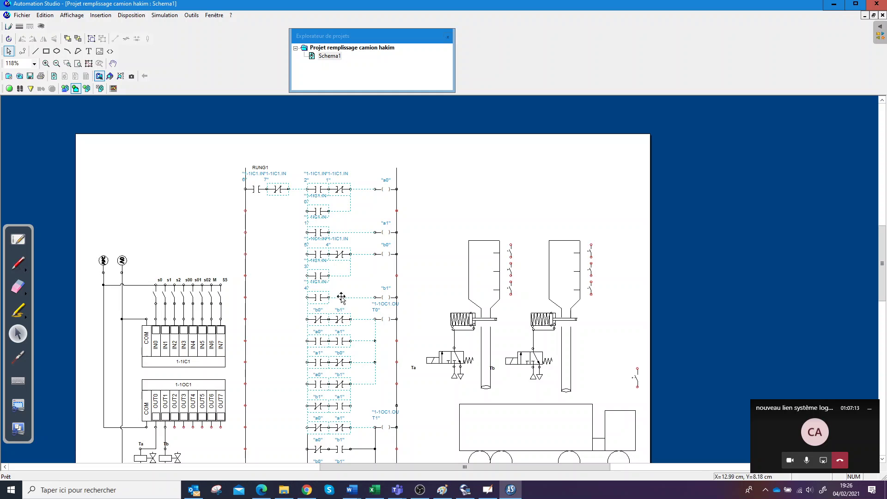
key(Delete)
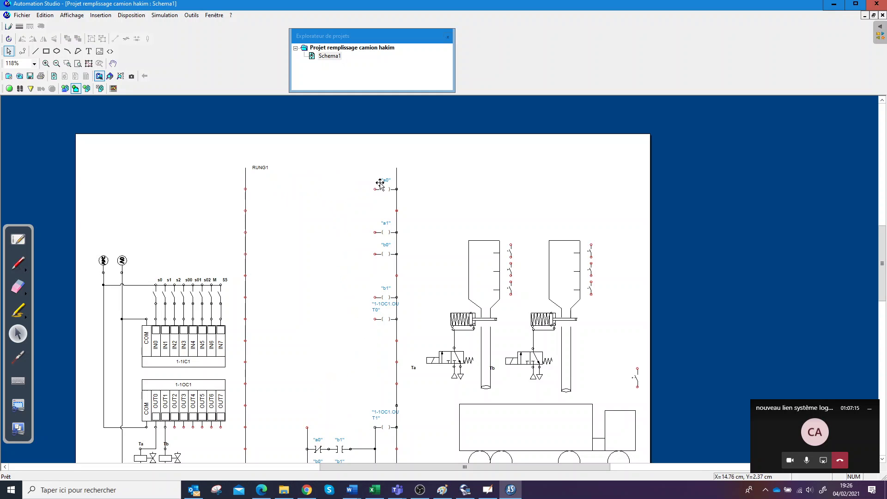
Delete the a0 coil and undo the accidental deletion of the whole RUNG1 frame
click(271, 174)
key(Delete)
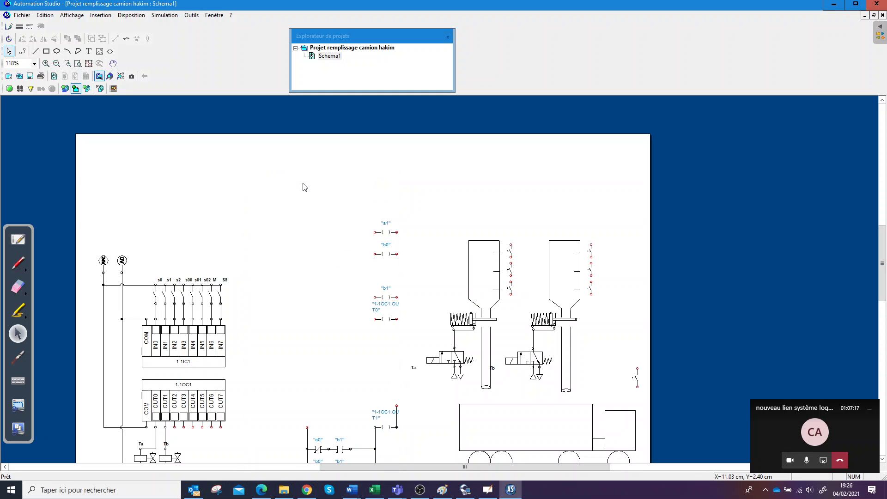
key(ctrl+z)
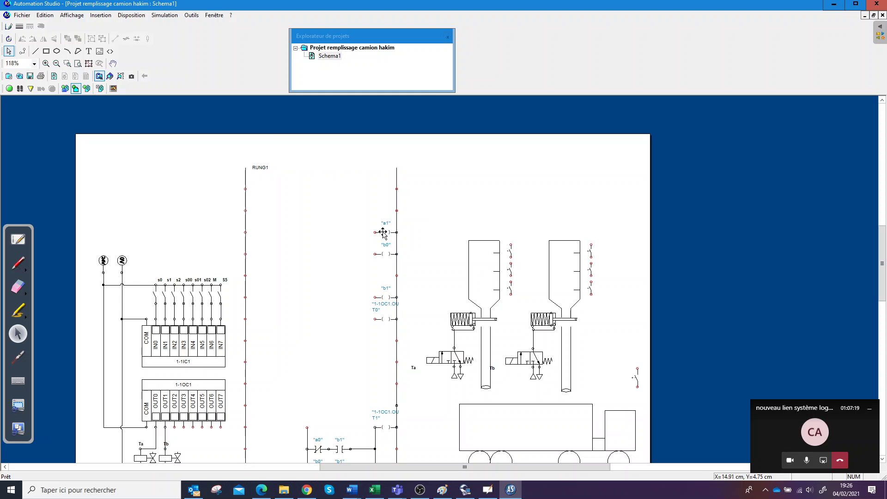
Delete the a1, b0, b1, 1-1OC1.OUT0 and 1-1OC1.OUT1 output coils from RUNG1
key(Delete)
click(381, 253)
key(Delete)
click(383, 297)
key(Delete)
click(386, 326)
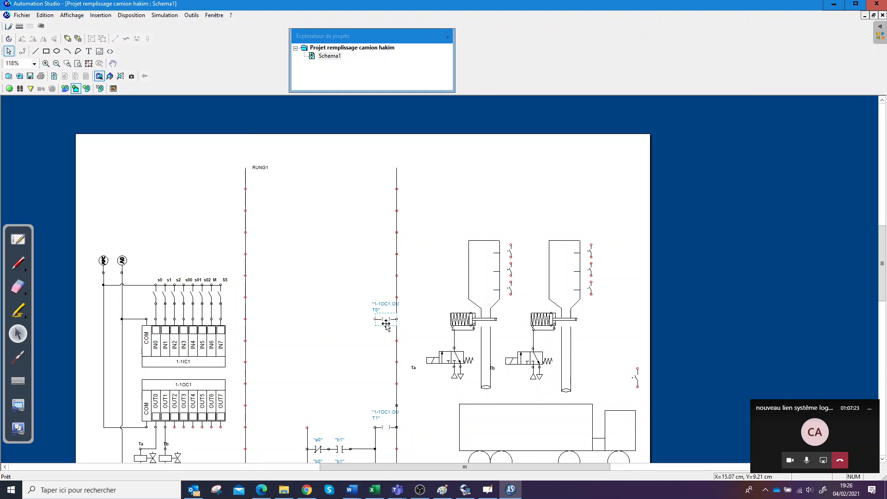
key(Delete)
click(386, 428)
key(Delete)
Delete the remaining contact branches in the lower part of RUNG1, just above the END element
scroll(347, 352, down, 3)
scroll(347, 352, down, 3)
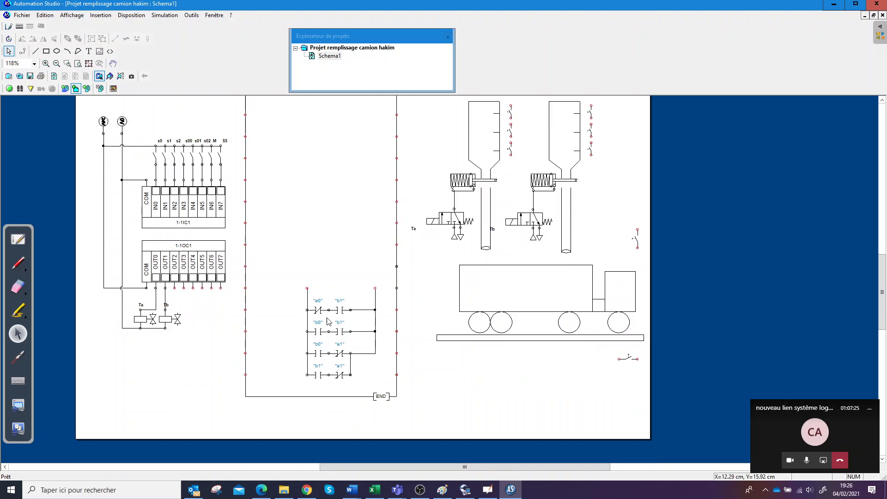
drag(390, 398, 290, 268)
key(Delete)
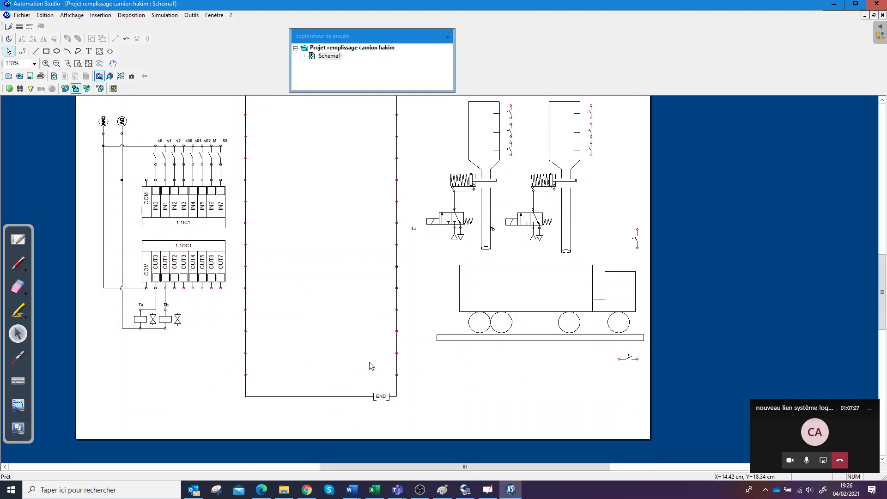
Display the library explorer clear of the truck drawing and select the Ladder IEC for PLC category in Main Library
scroll(362, 347, up, 4)
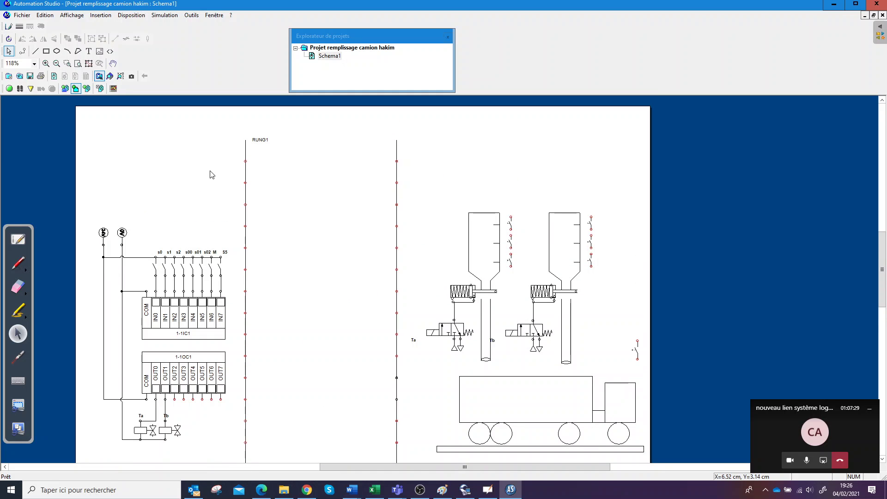
click(110, 76)
drag(308, 85, 145, 29)
click(74, 117)
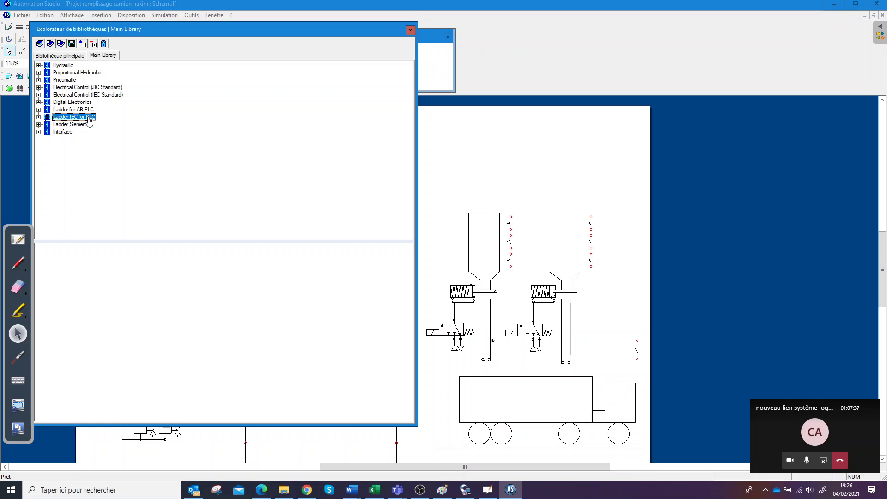
Place a normally open contact from the Ladder IEC for PLC contacts at the start of RUNG1's first line
click(39, 117)
click(68, 124)
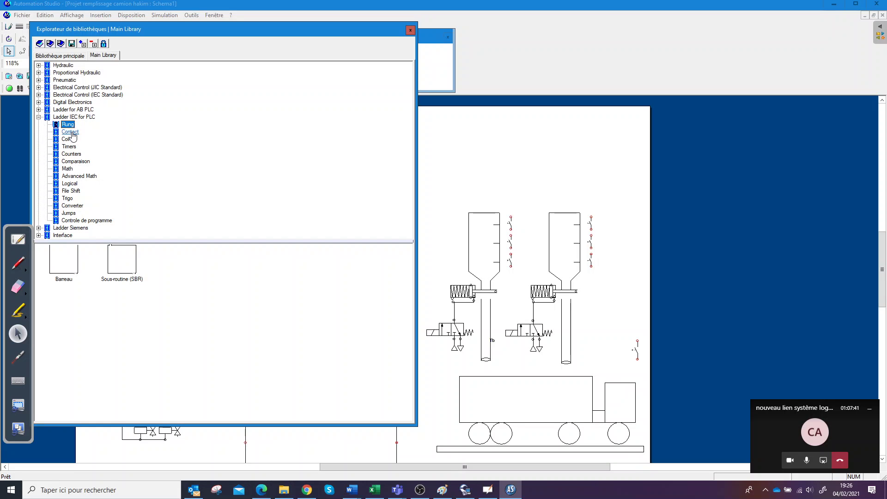
click(71, 132)
drag(328, 32, 739, 46)
drag(480, 276, 260, 161)
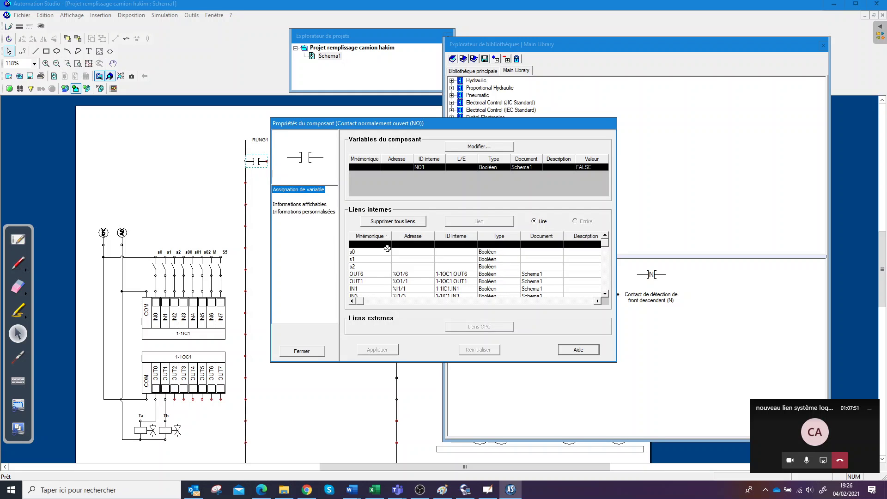
Link the new normally open contact in RUNG1 to the input variable IN0 (1-1IC1.IN0)
scroll(387, 249, down, 4)
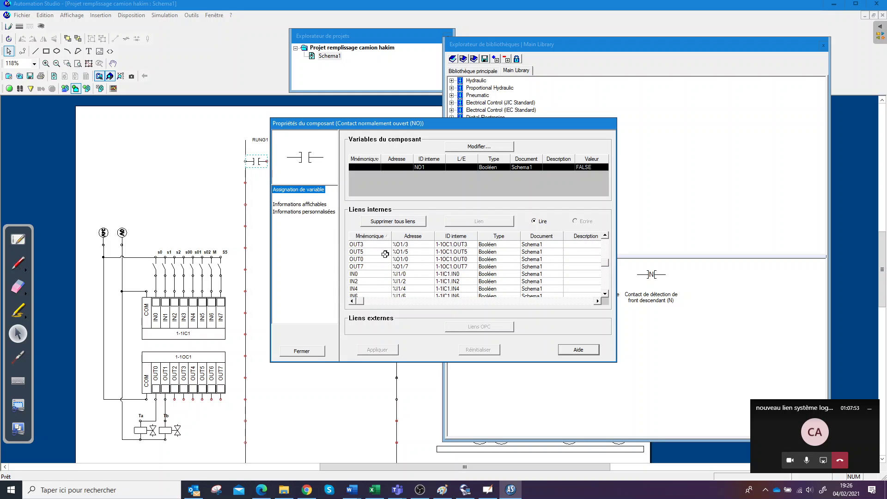
click(376, 276)
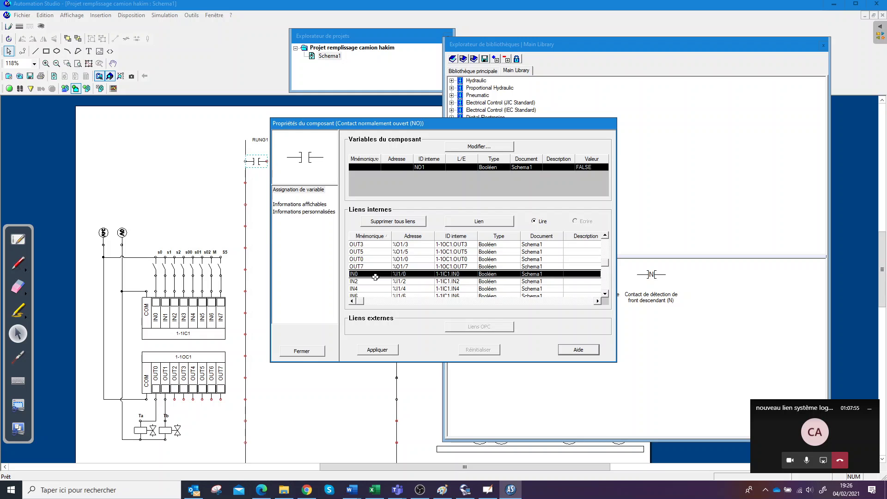
click(479, 221)
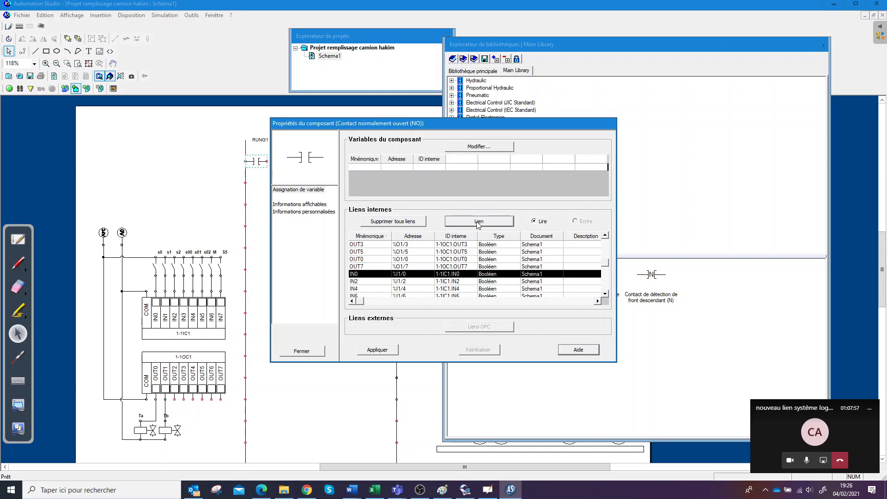
click(363, 353)
click(300, 350)
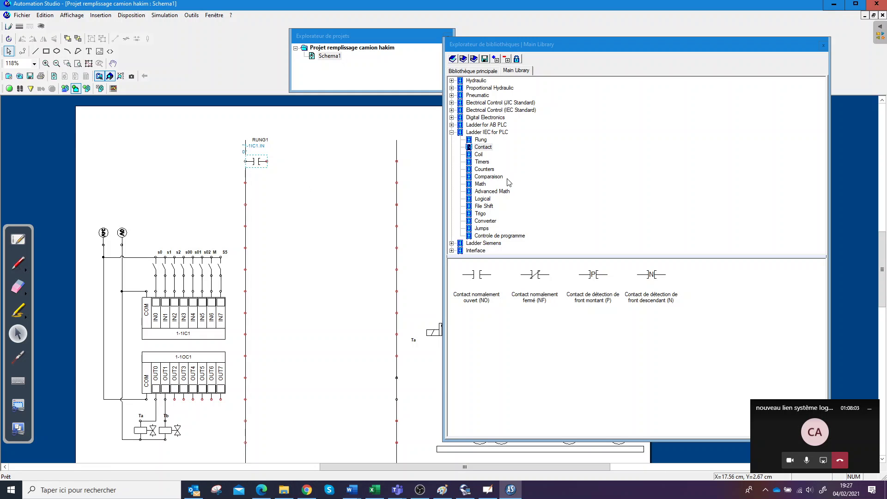
Add an on-delay timer (TON) beside the IN0 contact and wire the contact to the timer's EN and IN inputs
click(482, 162)
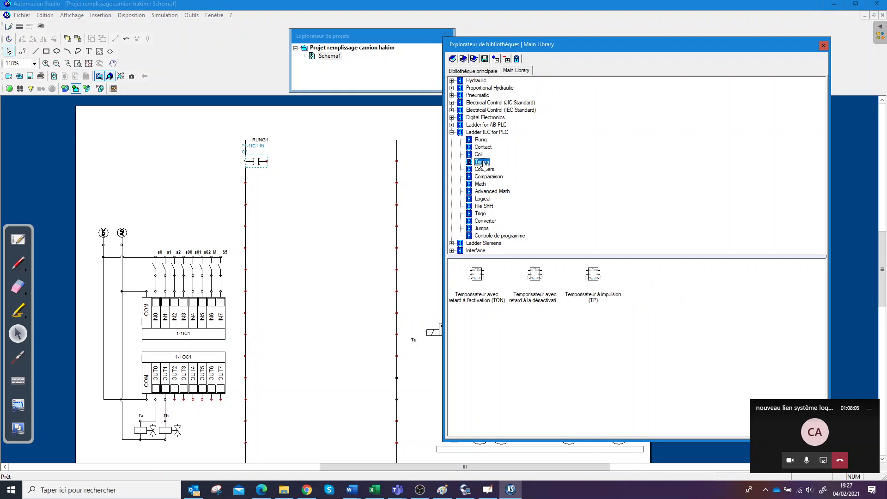
click(476, 277)
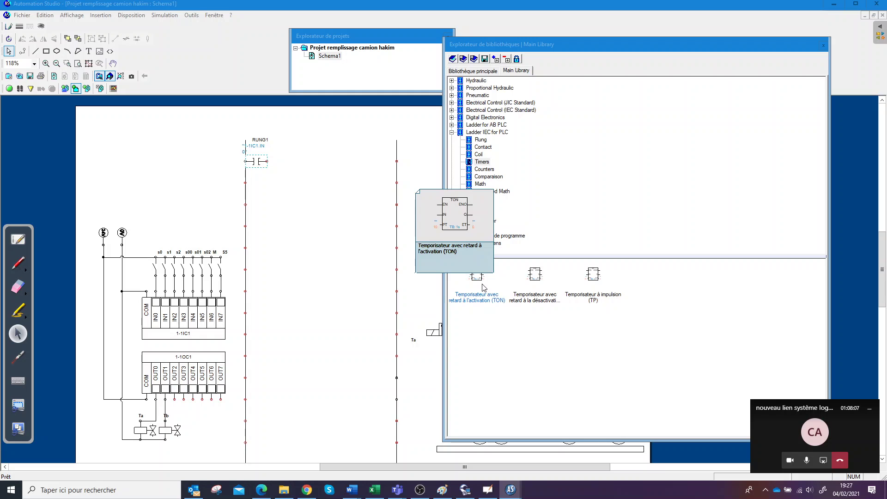
drag(476, 279, 328, 187)
click(327, 222)
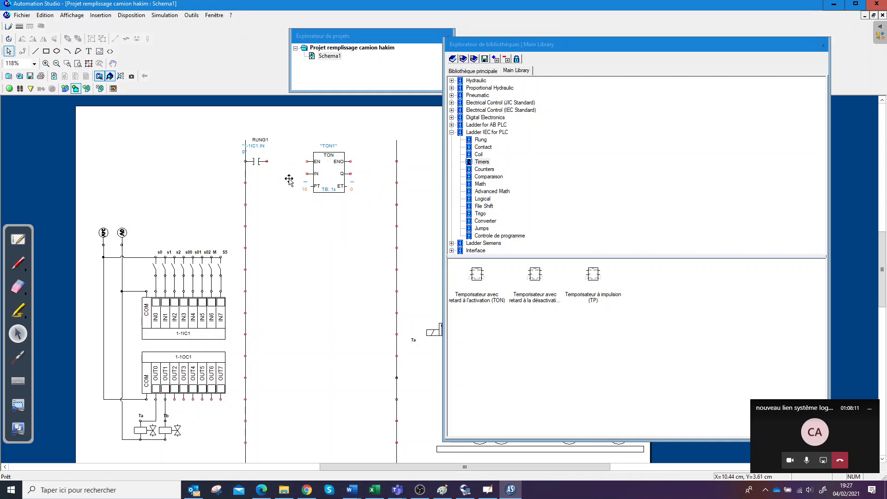
drag(267, 162, 307, 161)
Place a second normally open contact on the left rail below the timer and link it to the TON1 variable
click(482, 147)
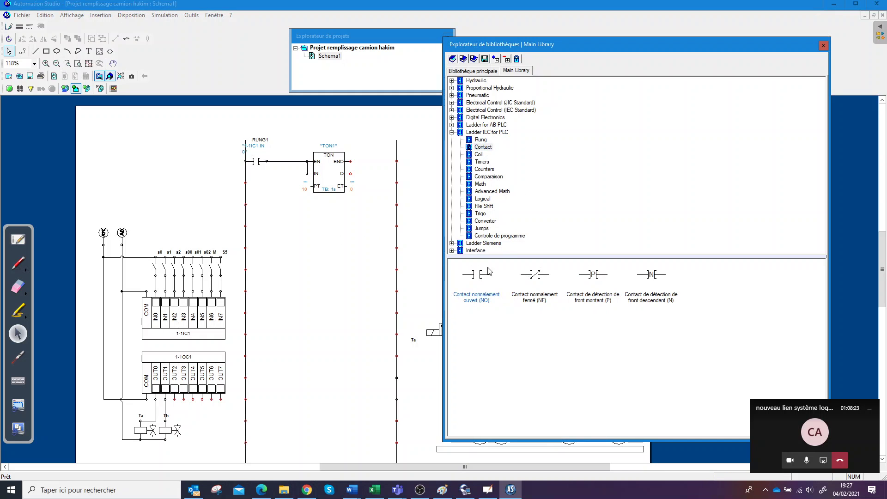
drag(488, 271, 258, 228)
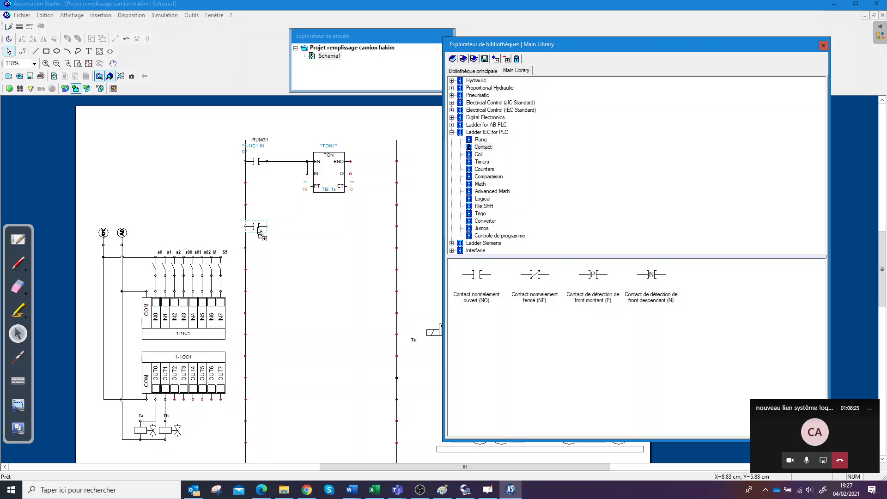
double_click(259, 228)
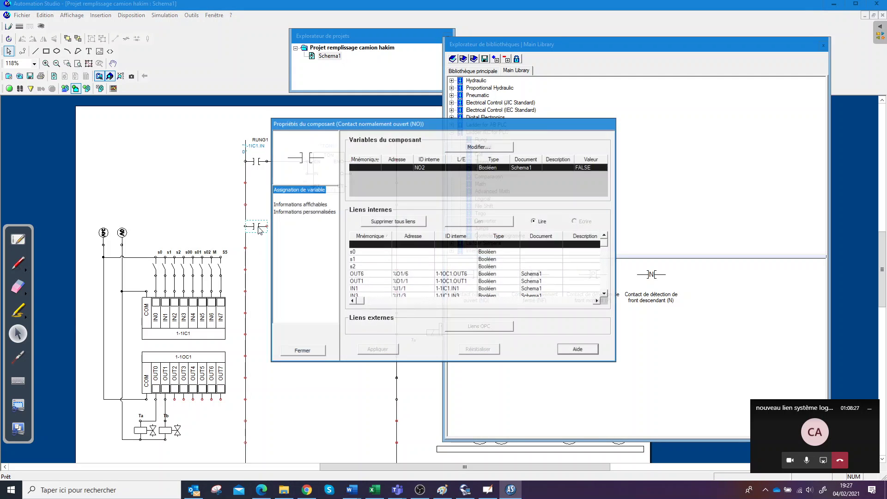
scroll(384, 266, down, 3)
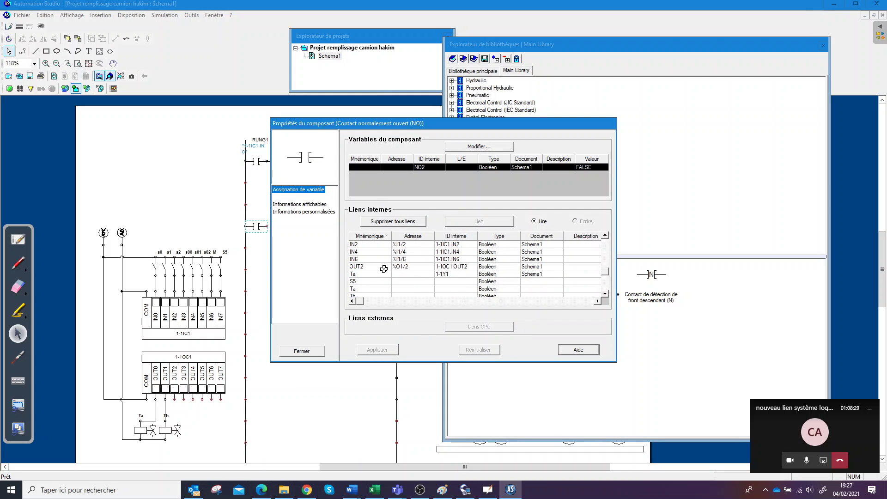
scroll(368, 267, down, 3)
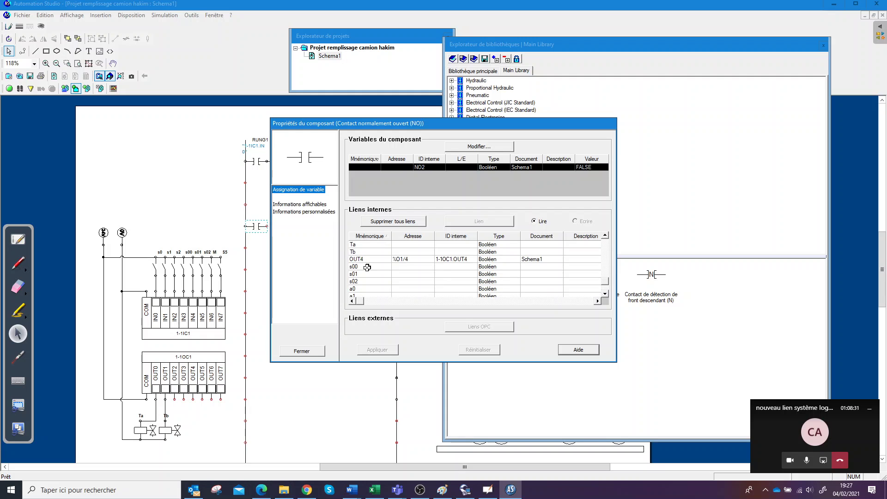
scroll(367, 267, up, 6)
click(370, 244)
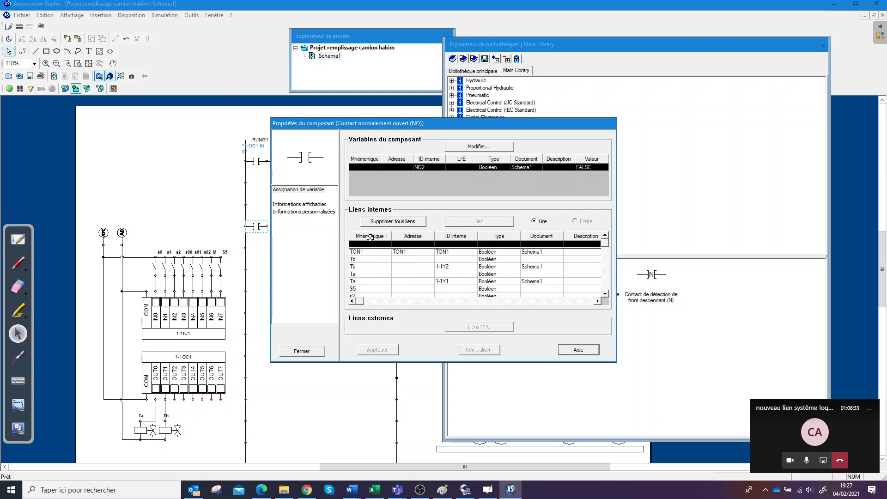
click(370, 252)
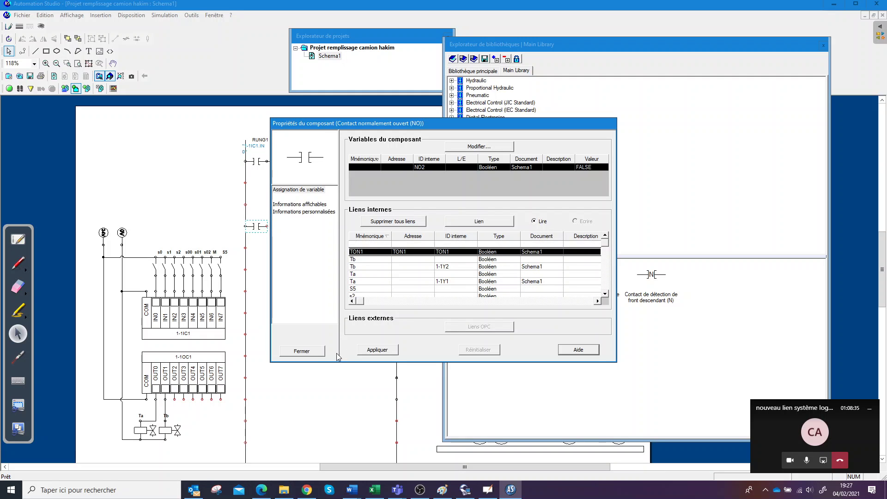
click(373, 349)
click(314, 352)
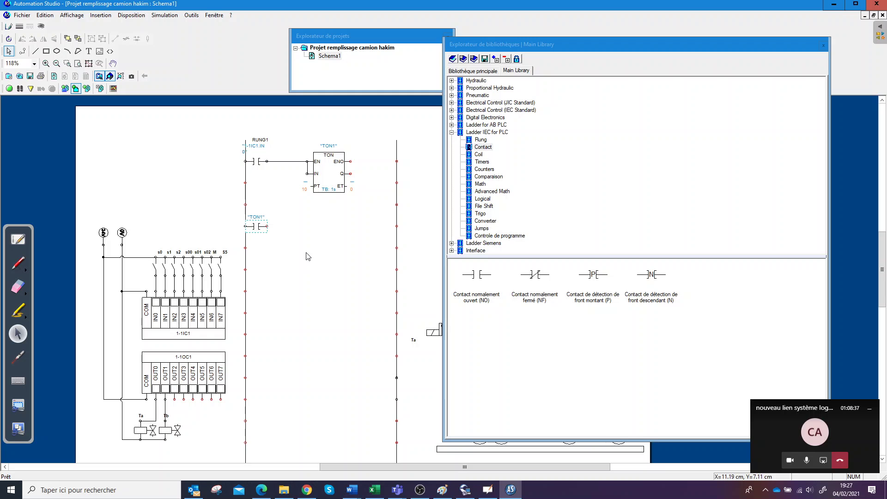
click(308, 257)
Add an output coil wired between the TON1 contact and the right rail, and link it to 1-1OC1.OUT1
click(479, 155)
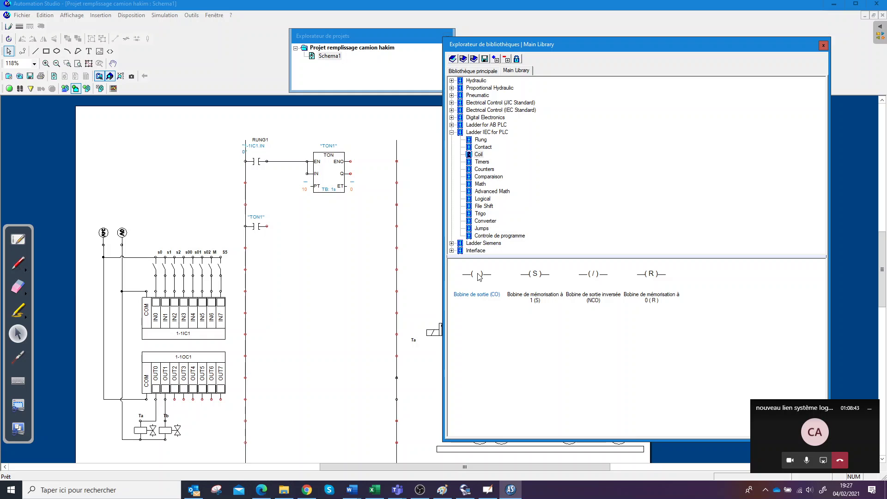
drag(479, 276, 396, 227)
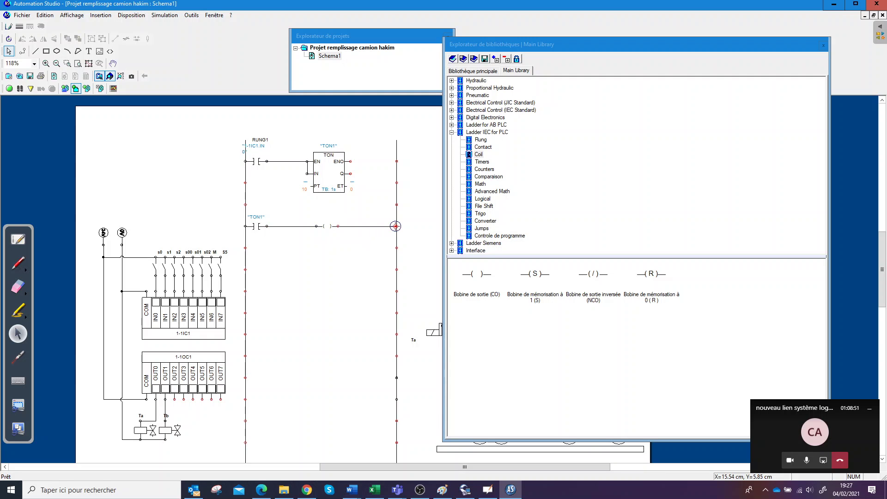
double_click(327, 229)
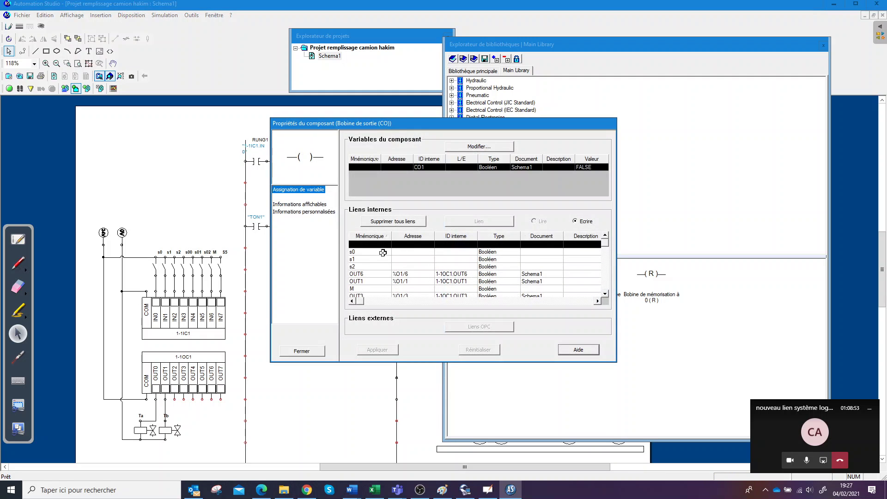
click(358, 281)
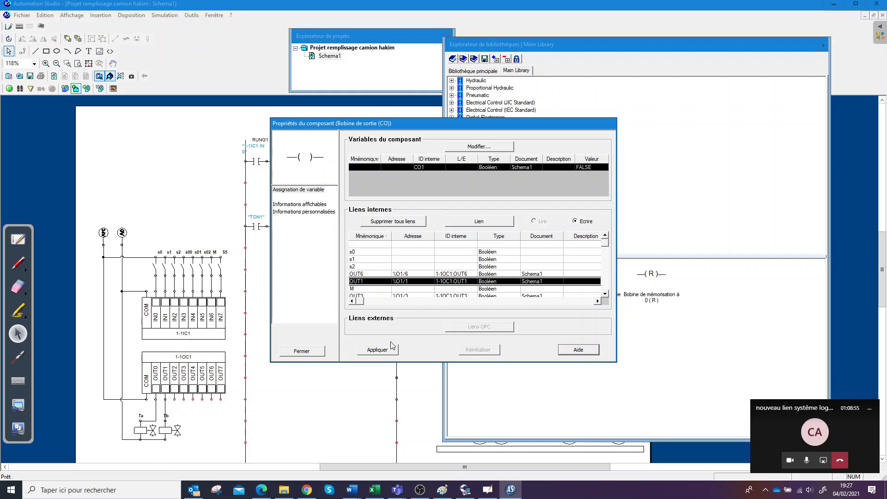
click(376, 350)
click(322, 353)
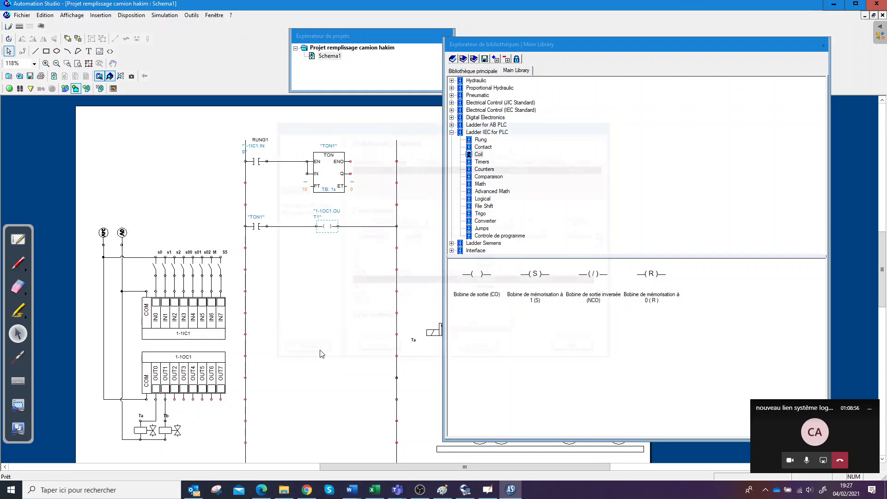
Simulate the ladder program, try to activate the IN0 contact in RUNG1, and stop the simulation
click(64, 88)
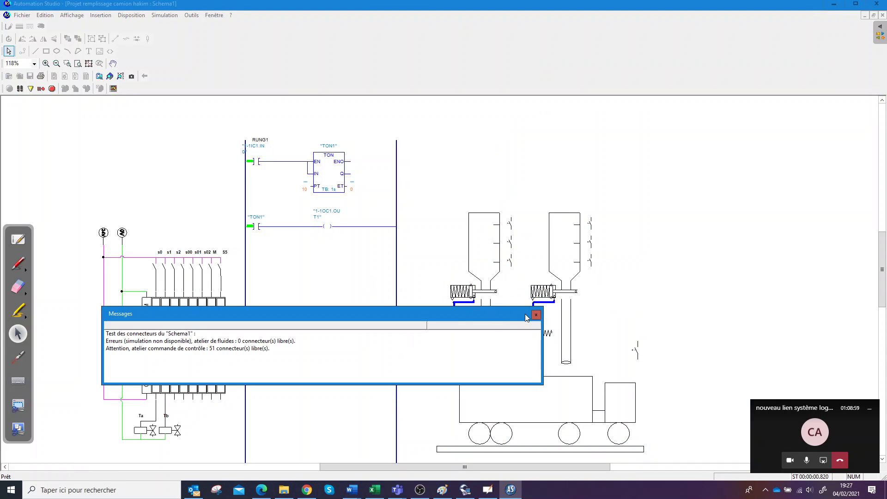
drag(510, 315, 886, 147)
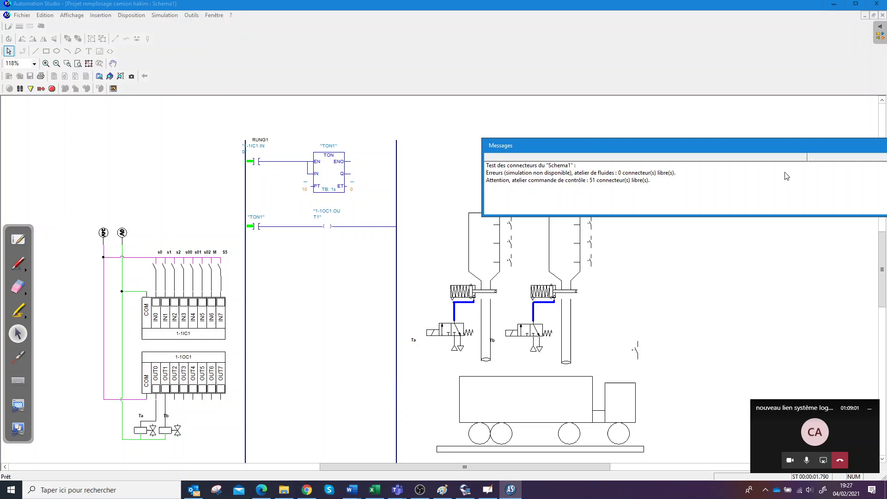
click(257, 165)
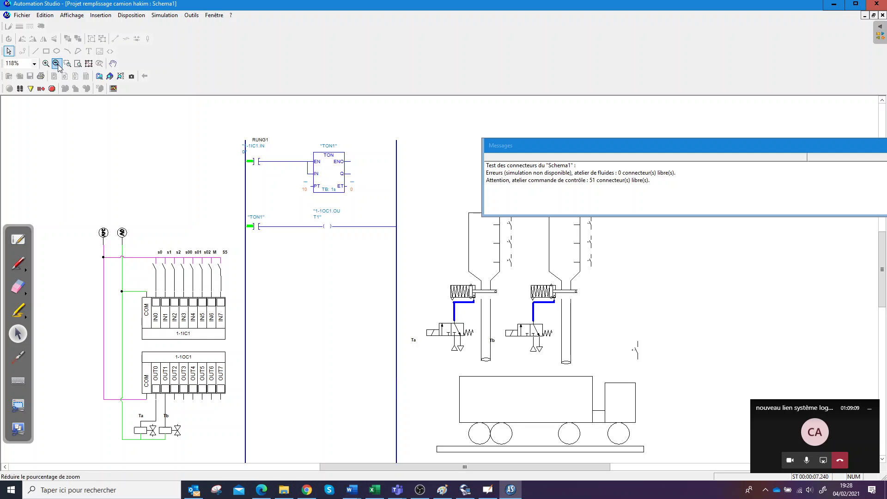
click(51, 88)
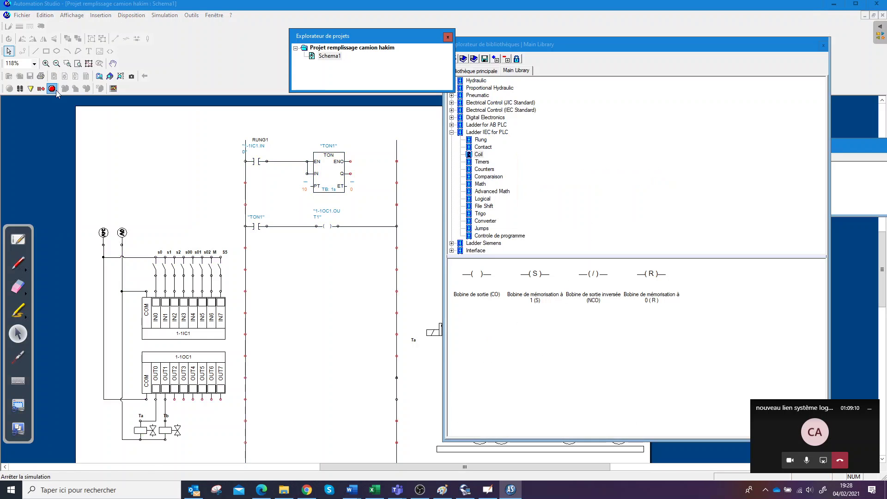
Delete the s0 and s1 switches feeding inputs IN0 and IN1 of the PLC input card
click(155, 267)
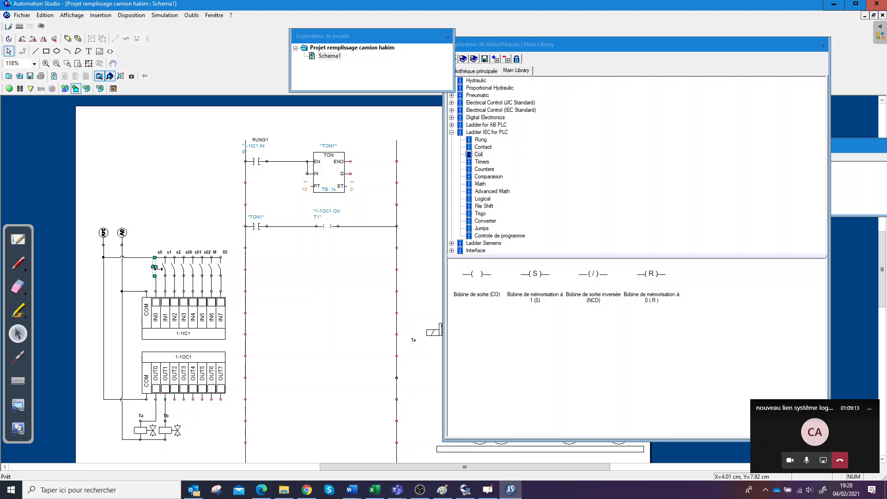
mouse_move(155, 267)
mouse_down()
mouse_move(172, 271)
mouse_move(164, 268)
mouse_up()
key(Delete)
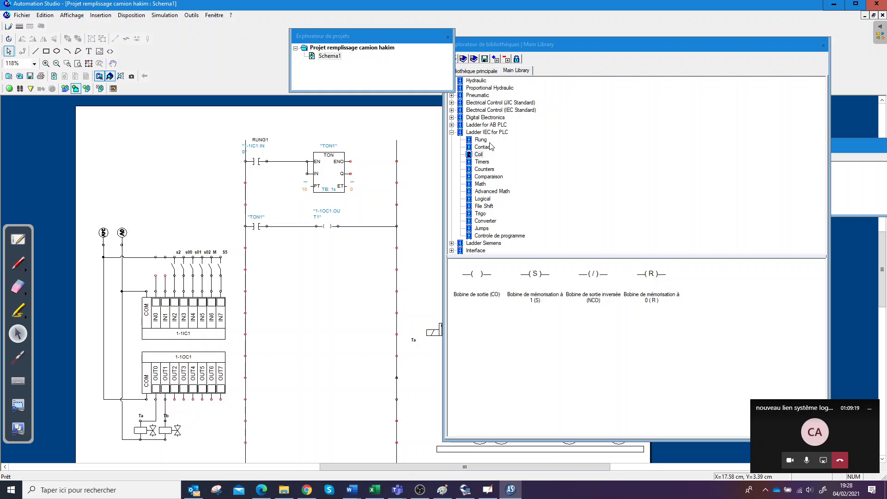
Insert normally open push buttons from Electrical Control (IEC Standard) in the IN0 and IN1 input lines
click(483, 110)
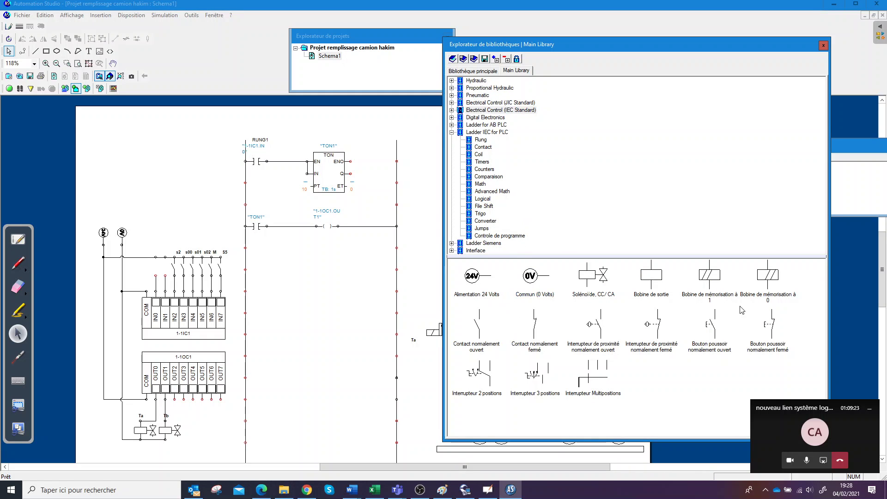
drag(711, 323, 154, 268)
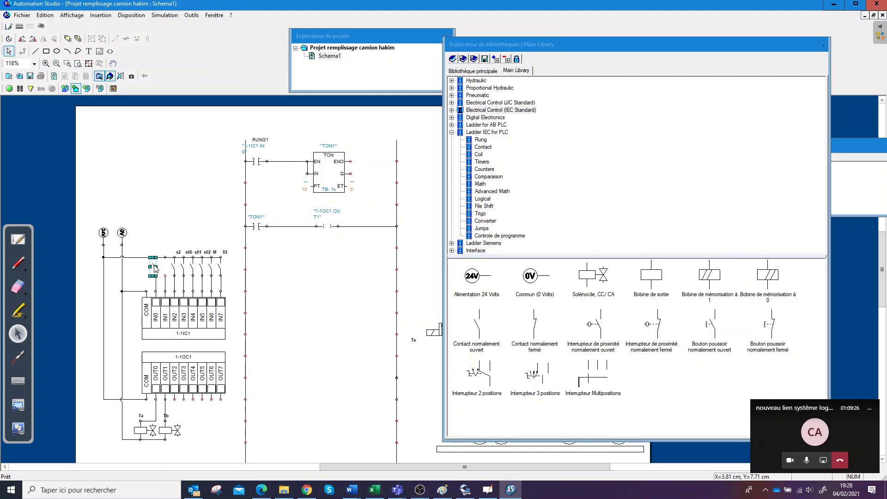
click(167, 203)
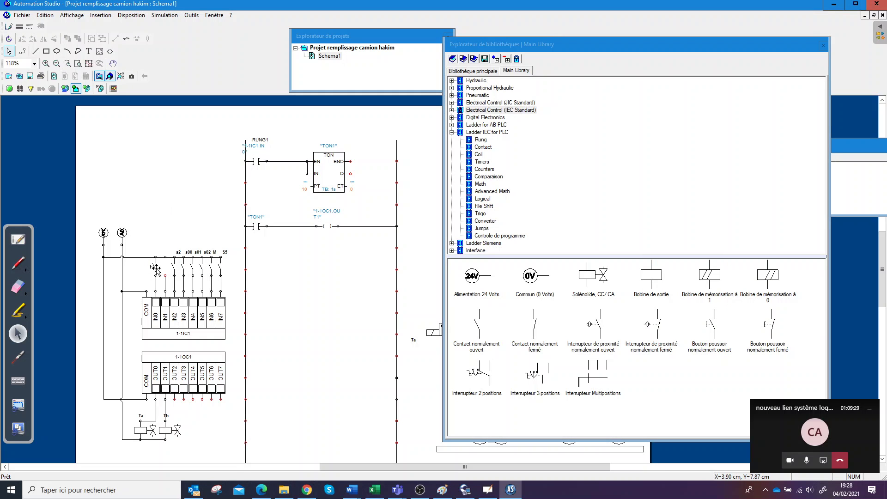
drag(156, 268, 165, 268)
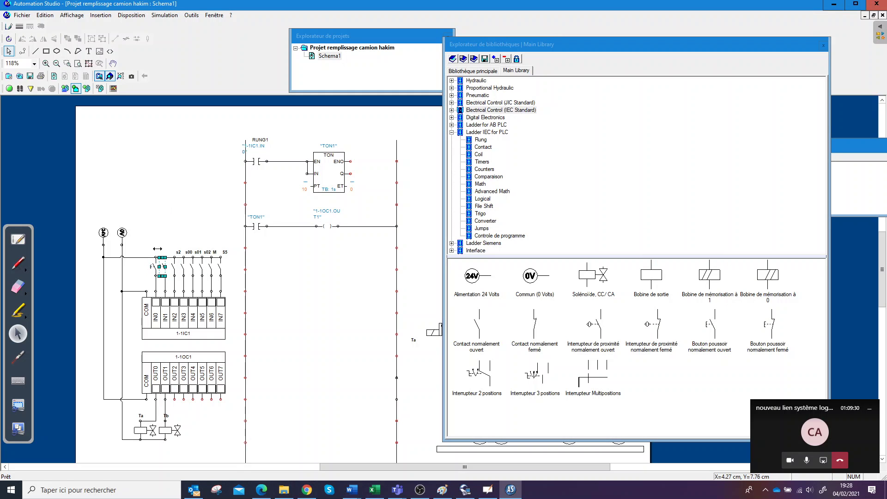
Run the simulation in normal mode, actuate the IN0 push button to test the timer, and reposition the Messages window
click(9, 88)
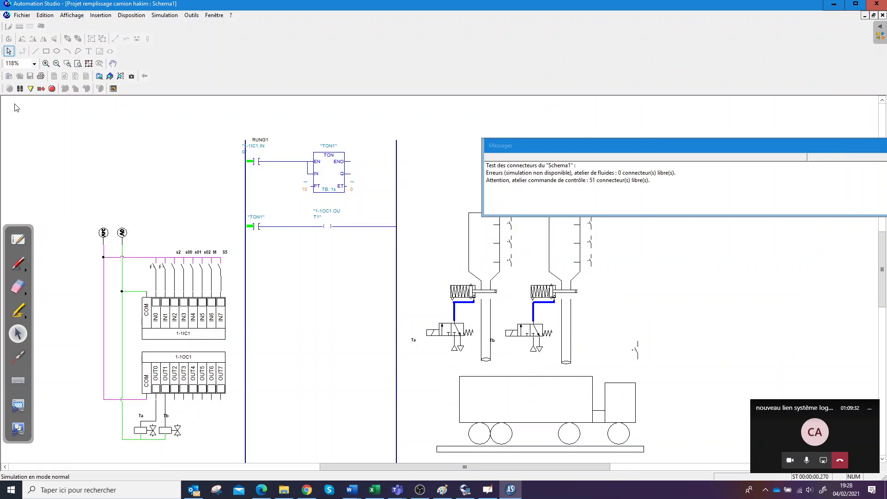
click(156, 272)
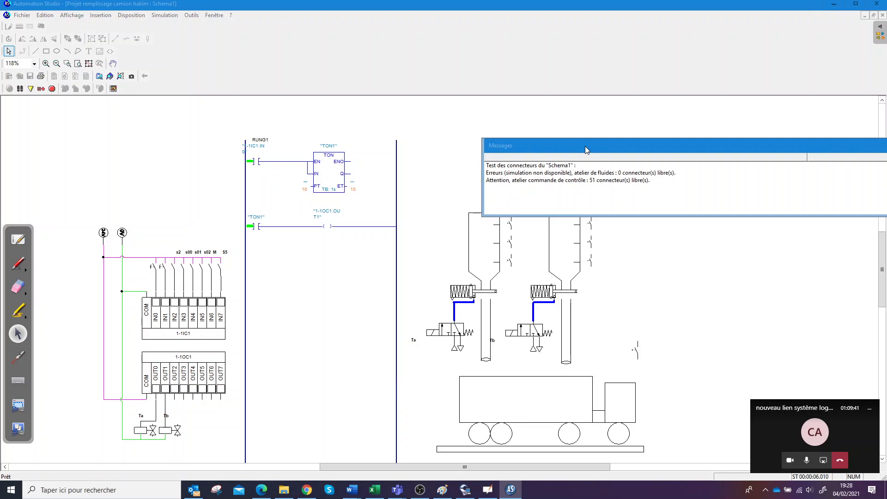
drag(584, 146, 514, 153)
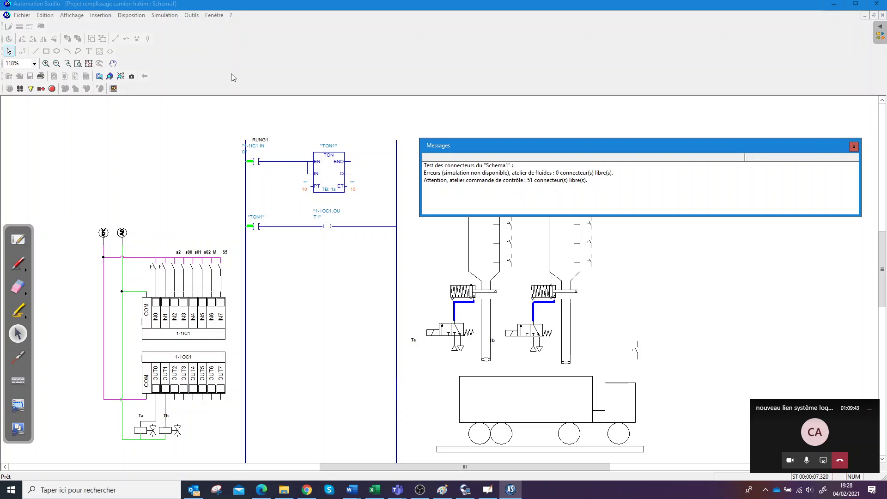
Stop the simulation and read the help page on the TON on-delay timer in an enlarged window, closing it when done
click(51, 88)
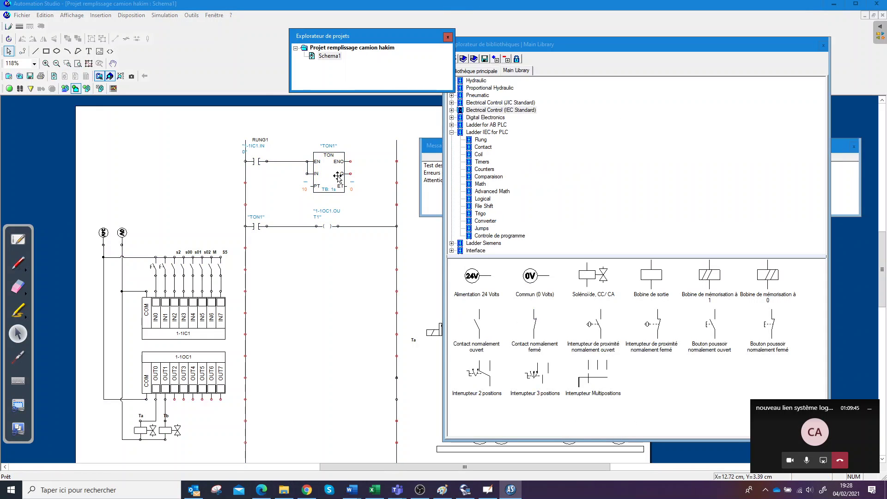
click(337, 176)
key(F1)
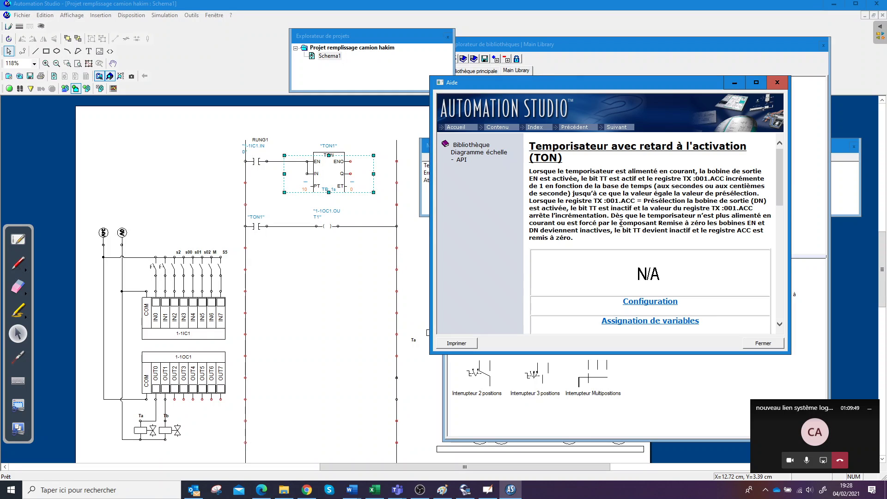
scroll(680, 253, down, 10)
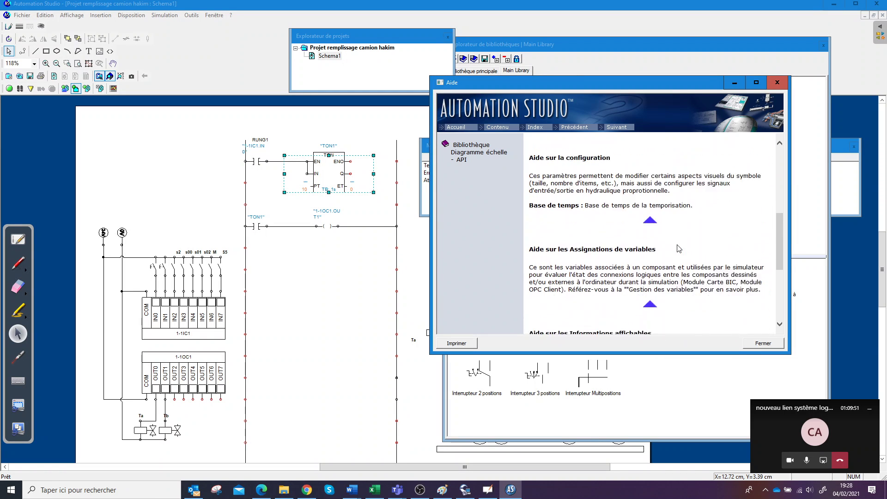
click(756, 83)
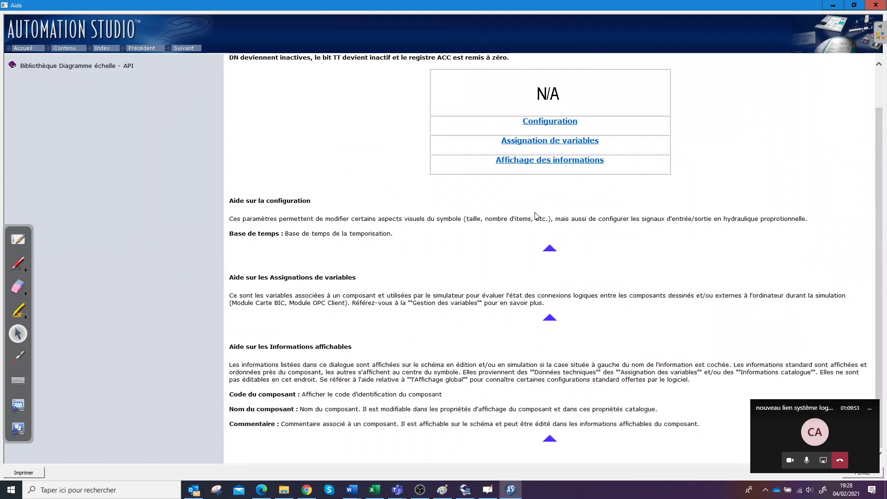
scroll(633, 216, up, 2)
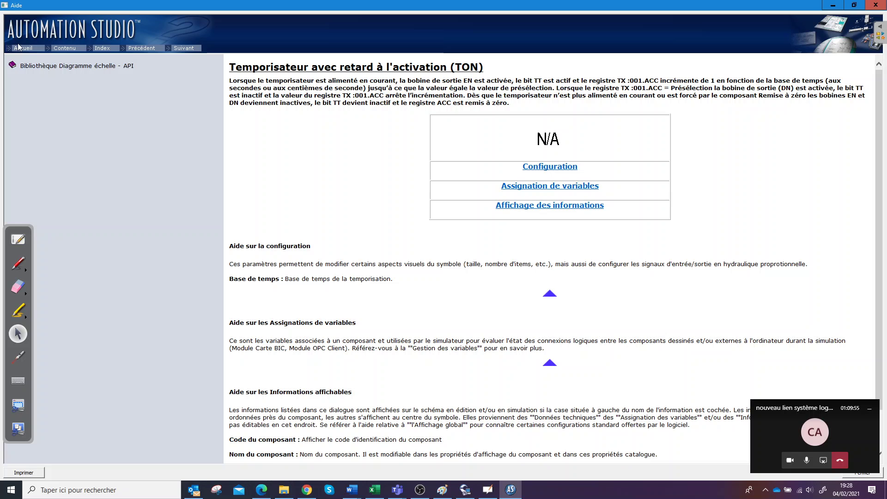
click(875, 5)
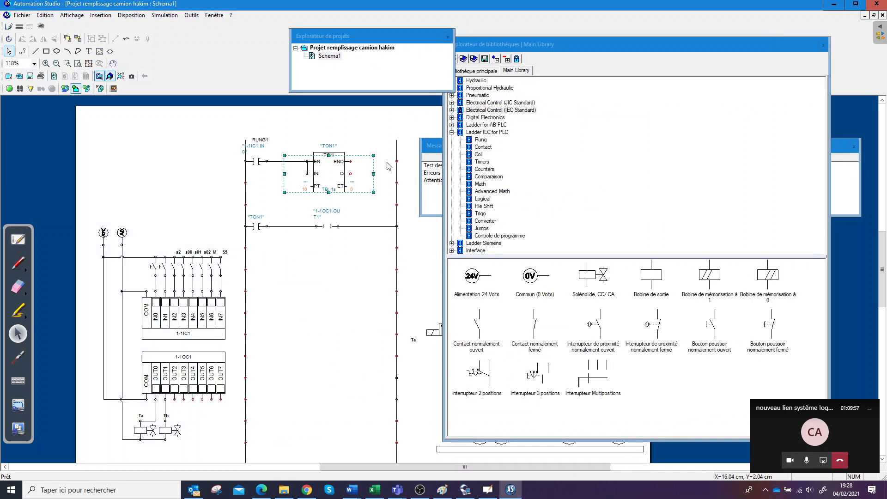
Review the TON1 timer's variable assignments and the help page on the variable manager, then close both windows
click(326, 252)
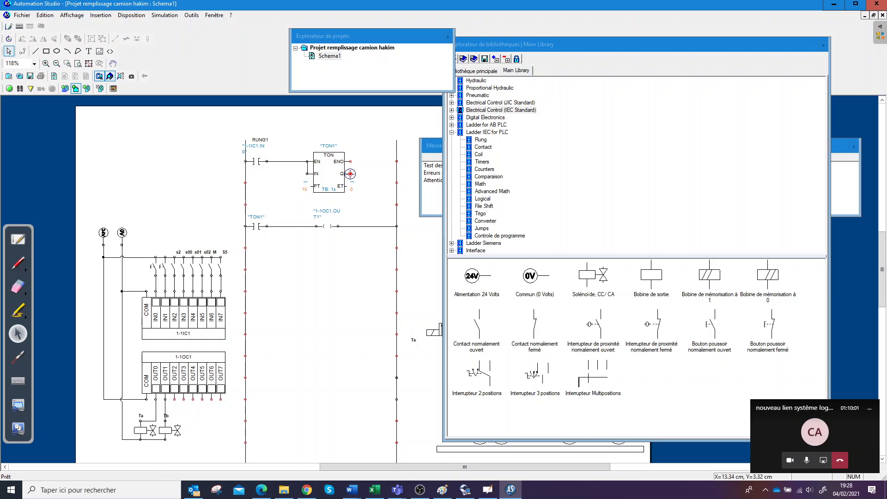
double_click(328, 174)
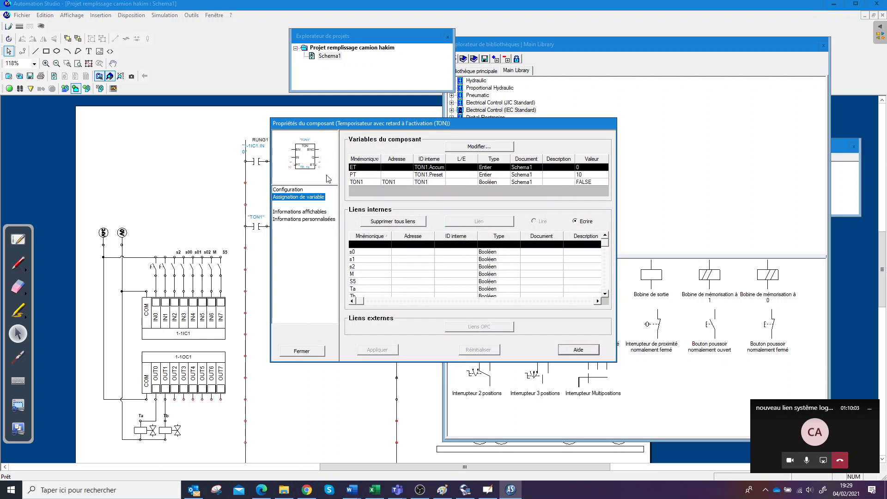
click(573, 350)
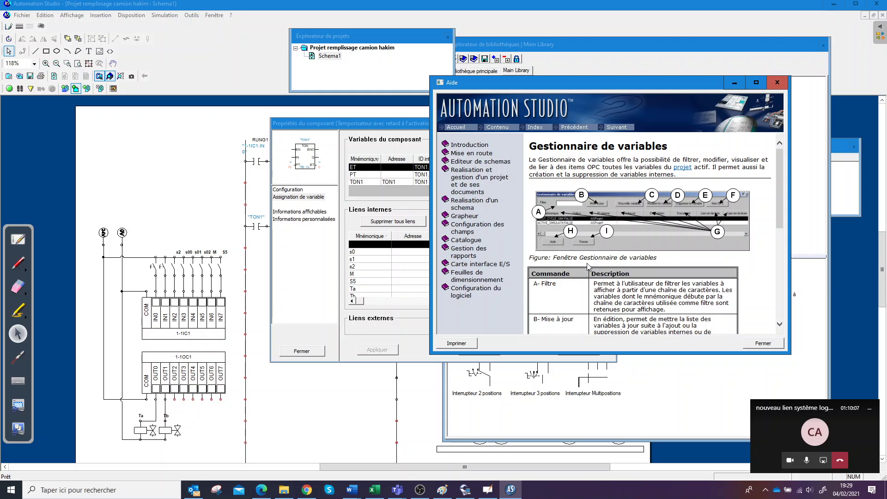
scroll(588, 266, down, 9)
scroll(591, 266, up, 9)
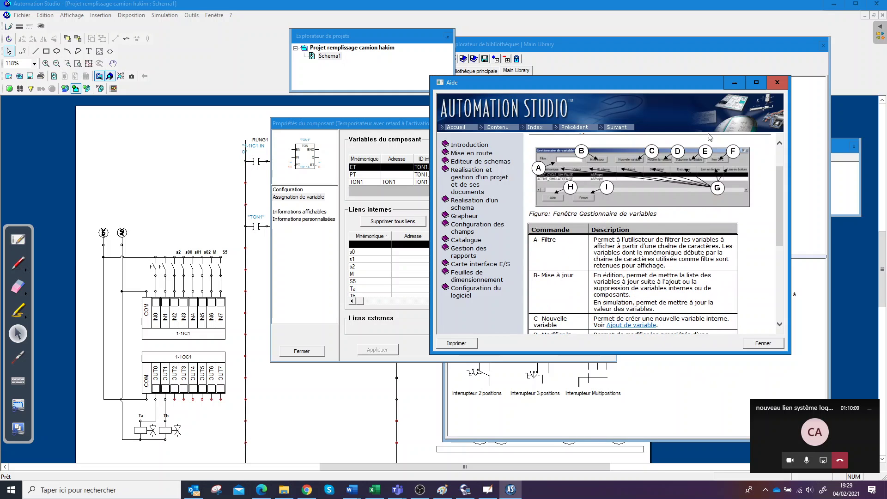
click(776, 83)
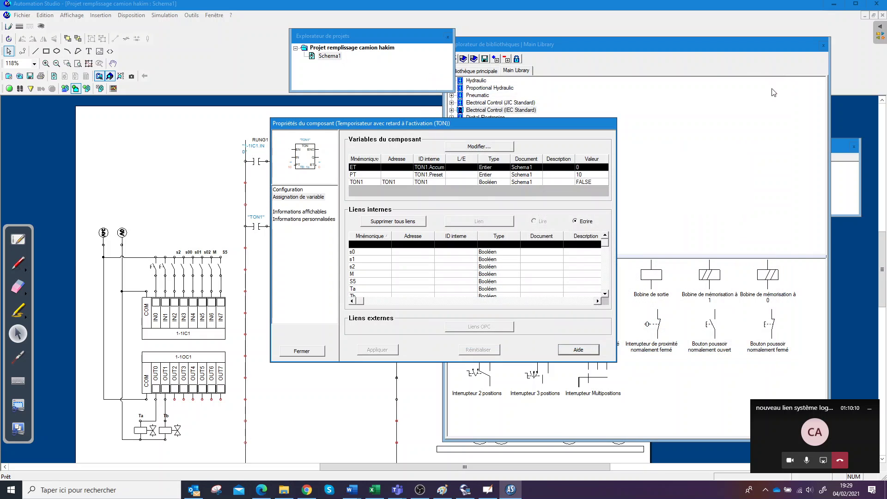
click(287, 349)
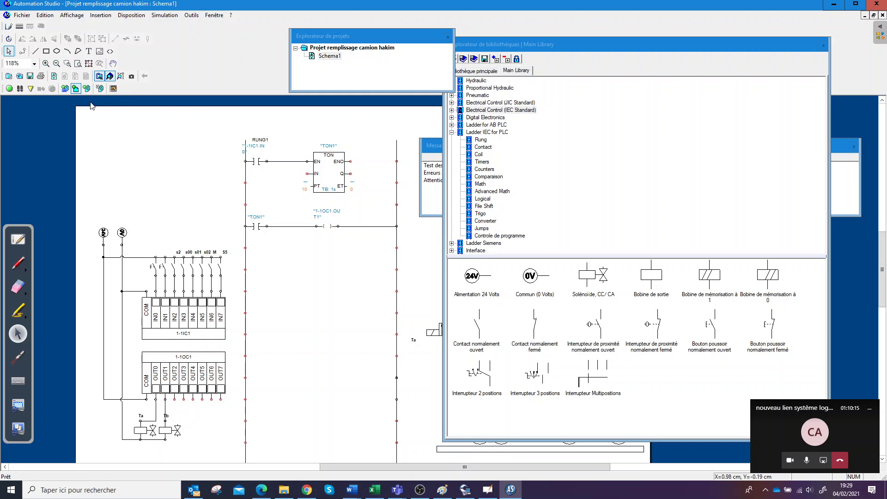
Simulate the ladder while actuating the IN0 push button, stop the simulation, and recheck the TON1 timer's variable assignments
click(9, 88)
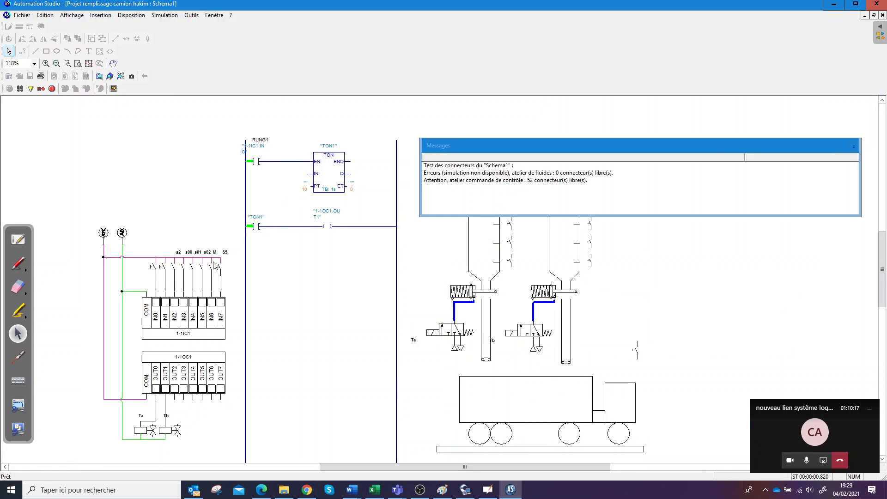
click(155, 270)
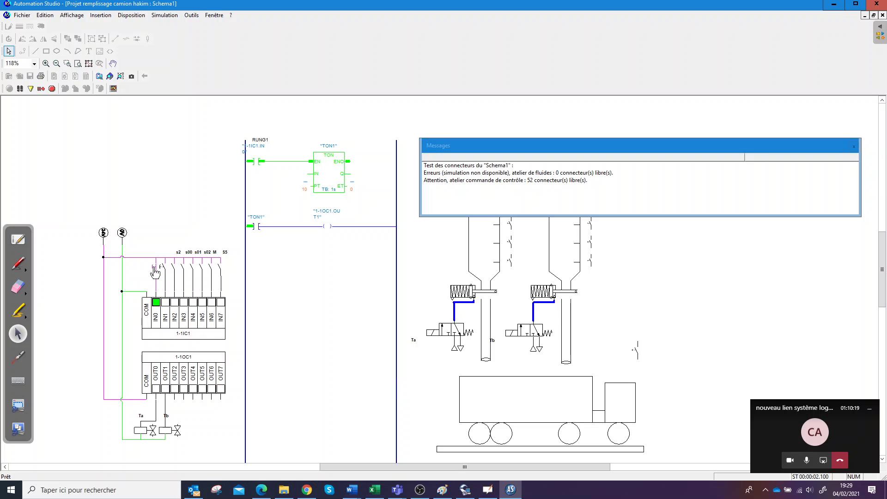
click(154, 271)
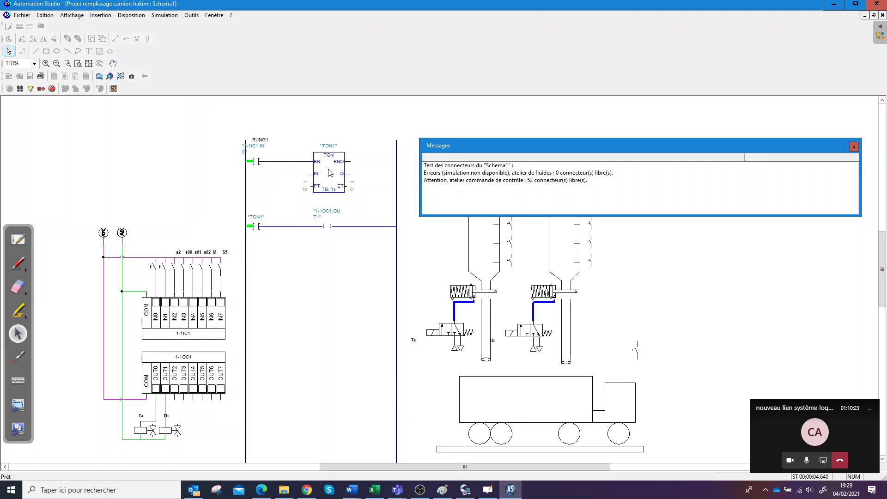
click(52, 89)
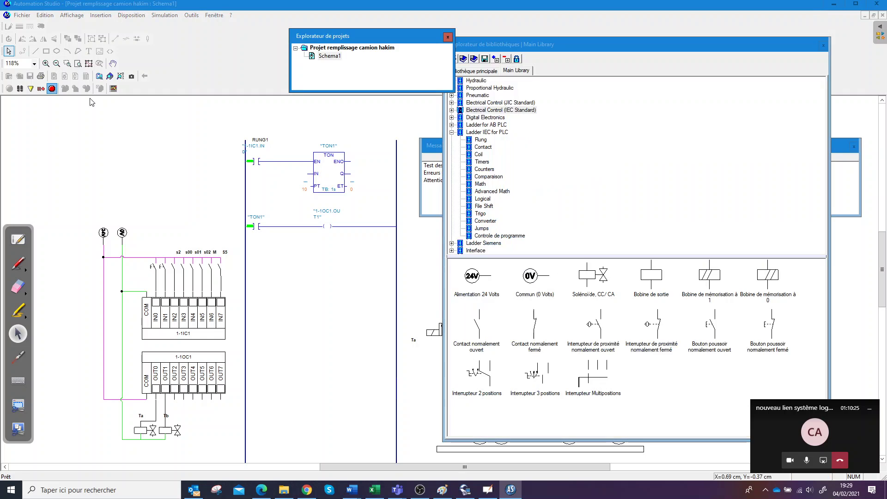
double_click(326, 170)
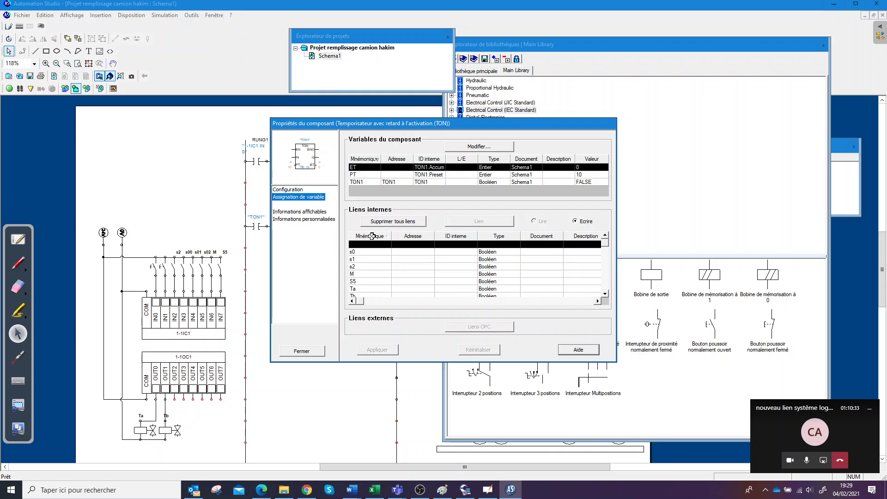
click(302, 351)
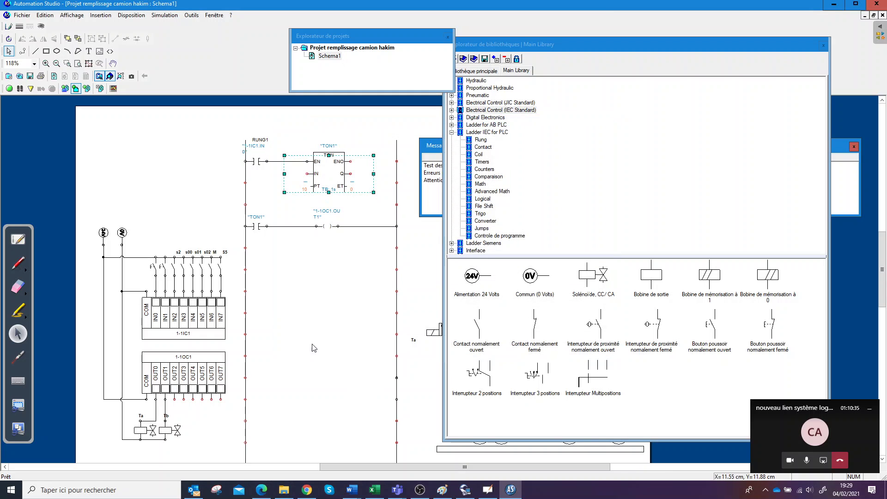
click(21, 15)
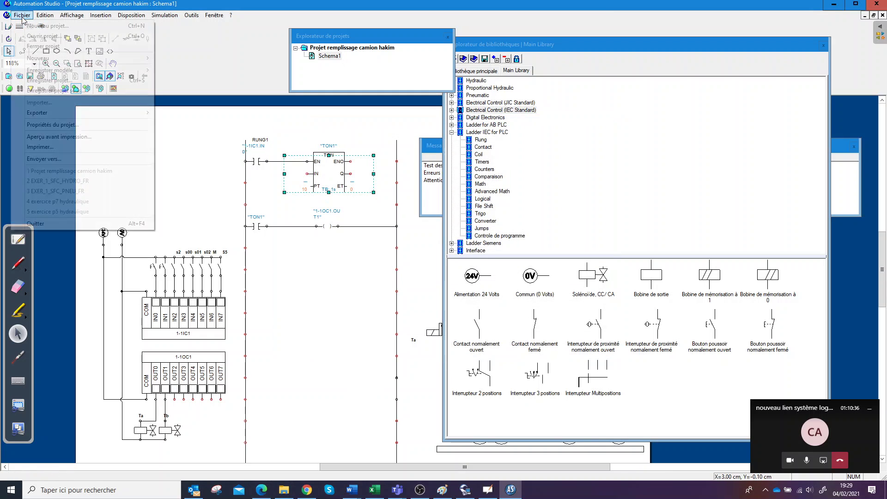
click(41, 37)
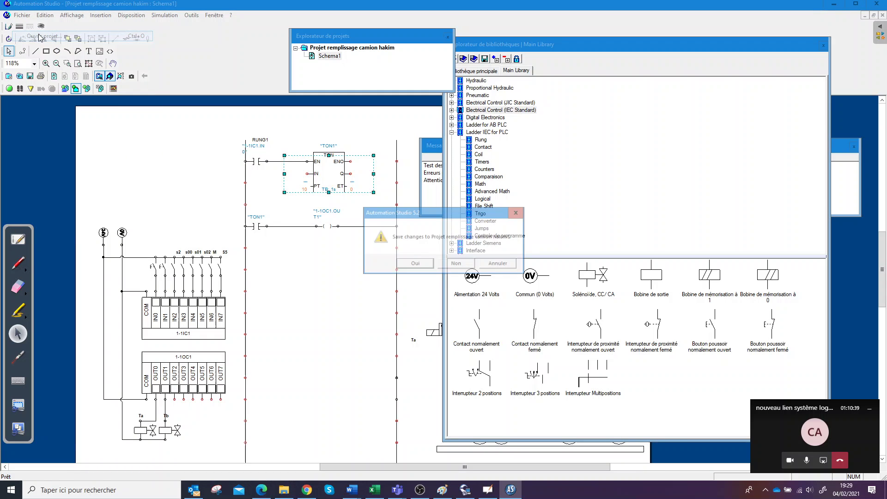
click(454, 264)
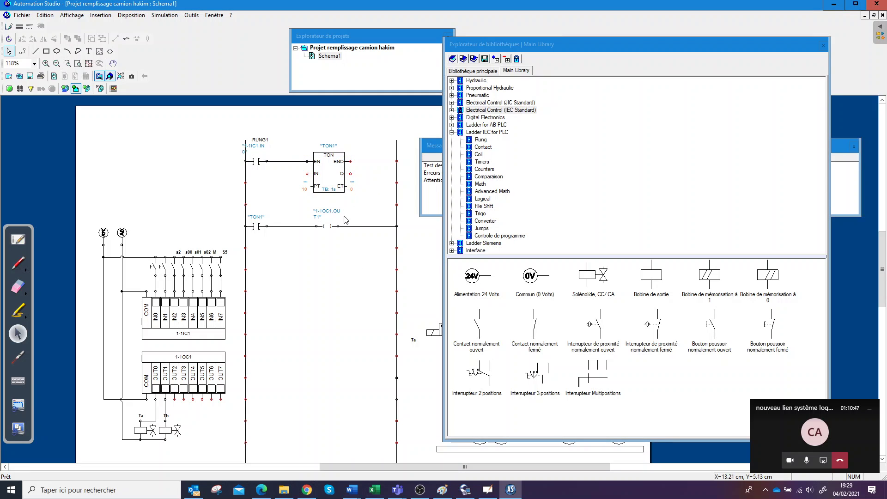
Place a copy of the 1-1OC1.OUT1 coil at the TON1 timer's Q output, and test it in simulation using the IN0 push button
drag(328, 227, 365, 175)
click(9, 88)
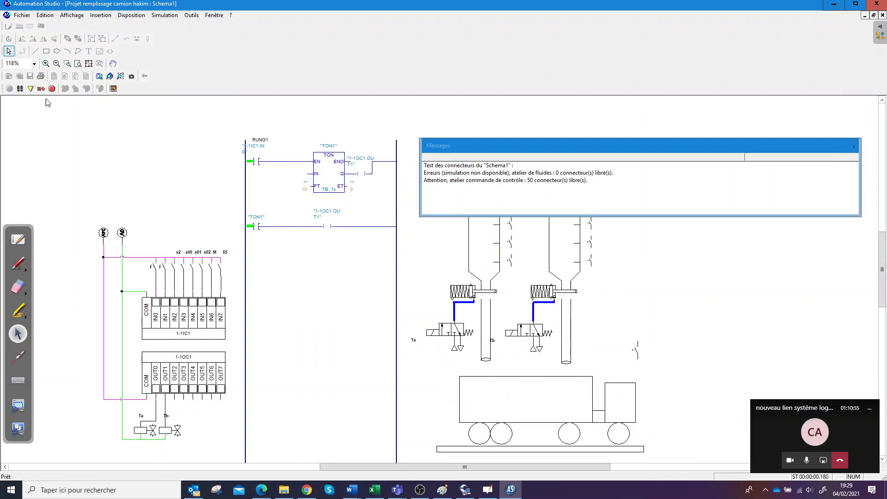
click(152, 268)
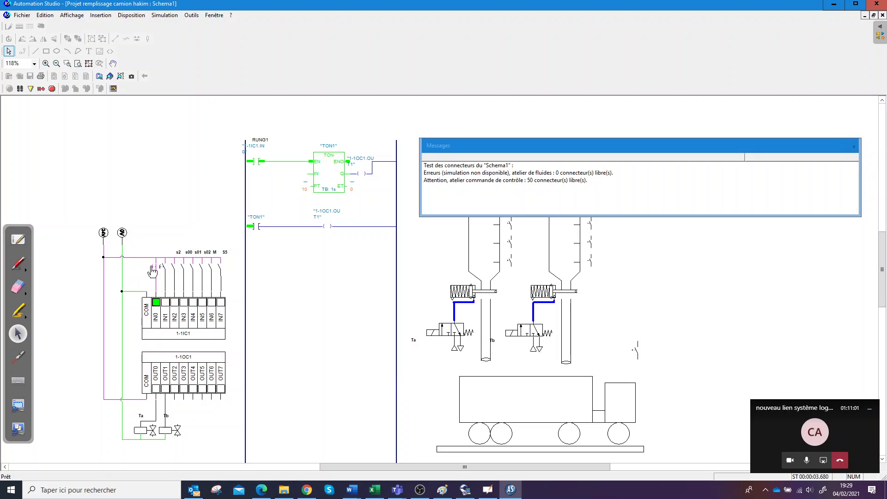
click(152, 268)
click(152, 268)
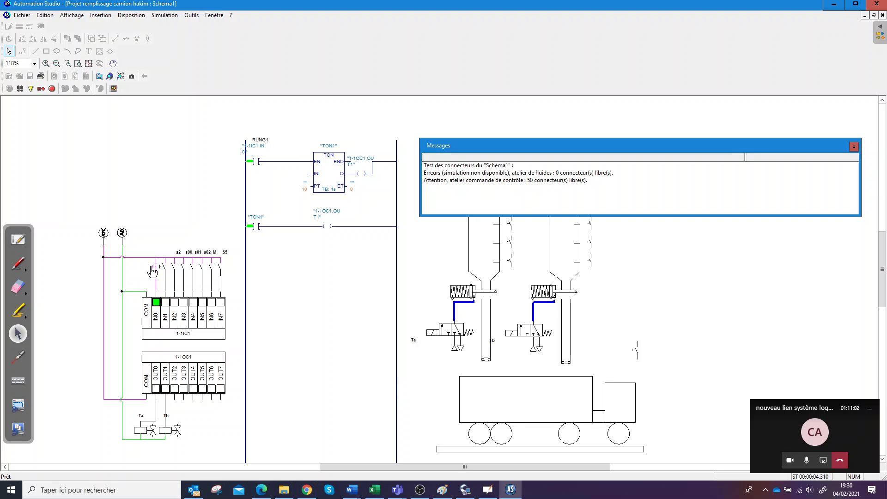
click(52, 88)
Delete the wire from the RUNG1 contact to the timer's EN input and wire the contact to the IN input instead
click(295, 163)
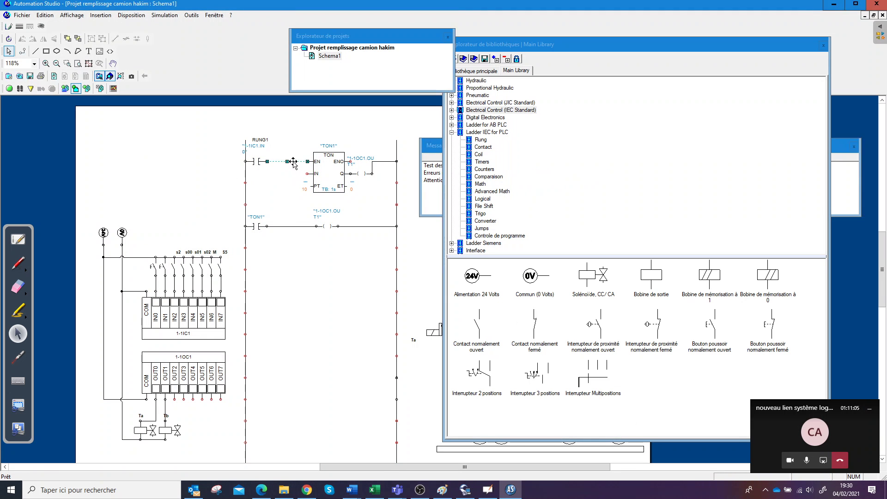
key(Delete)
drag(306, 174, 268, 161)
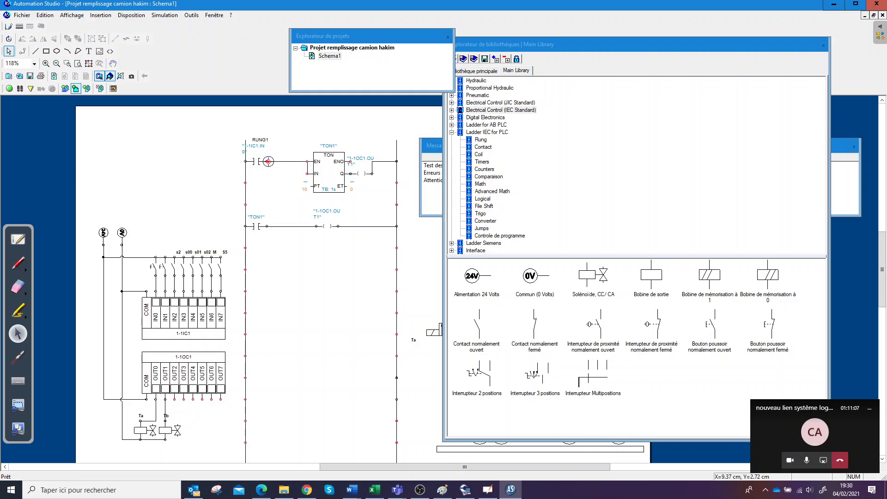
click(293, 162)
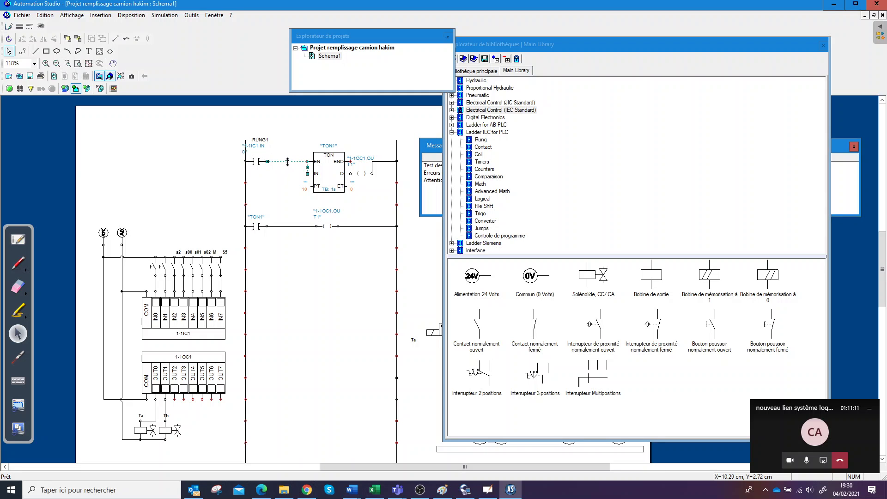
drag(285, 162, 286, 174)
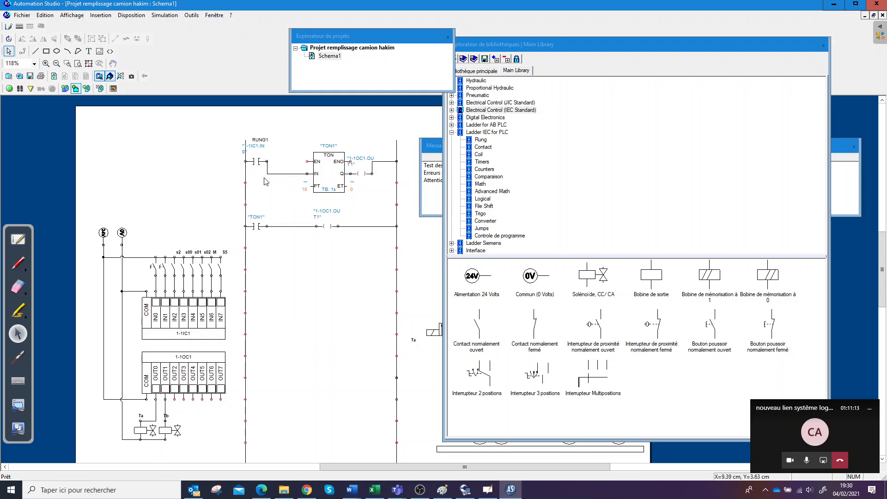
Simulate the rung with only the timer's IN input wired, actuate the IN0 push button, and stop the simulation
click(9, 88)
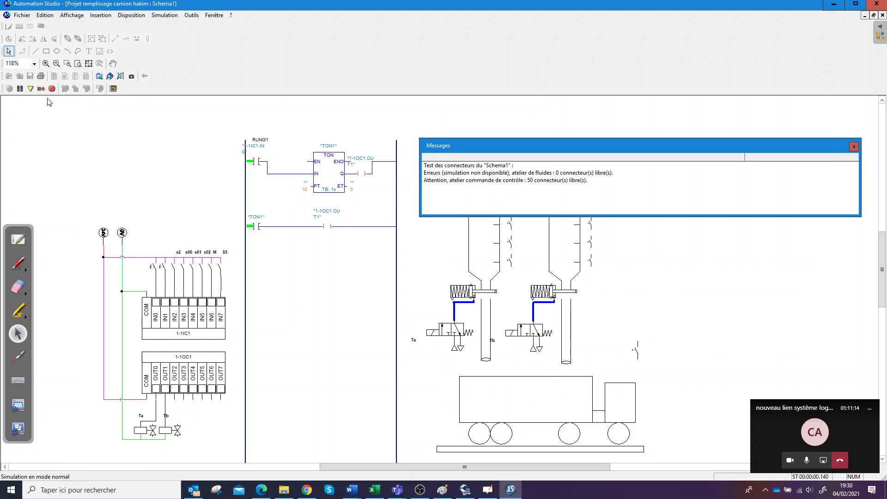
click(153, 270)
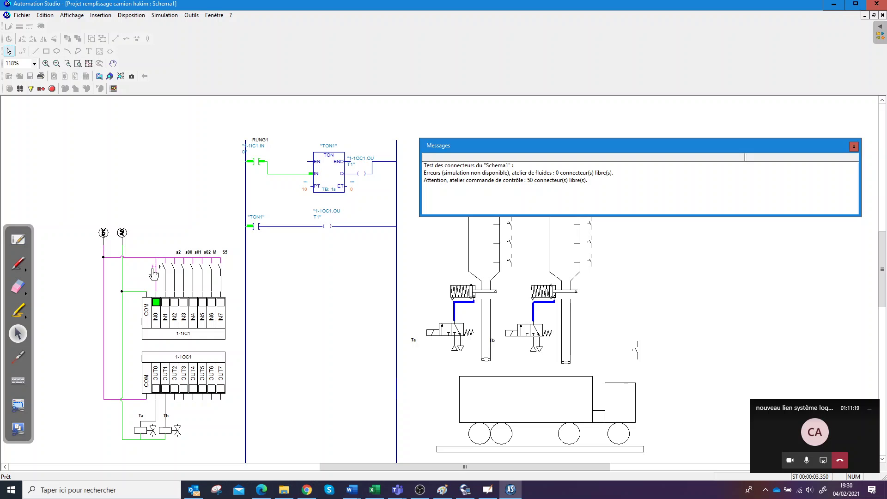
key(Escape)
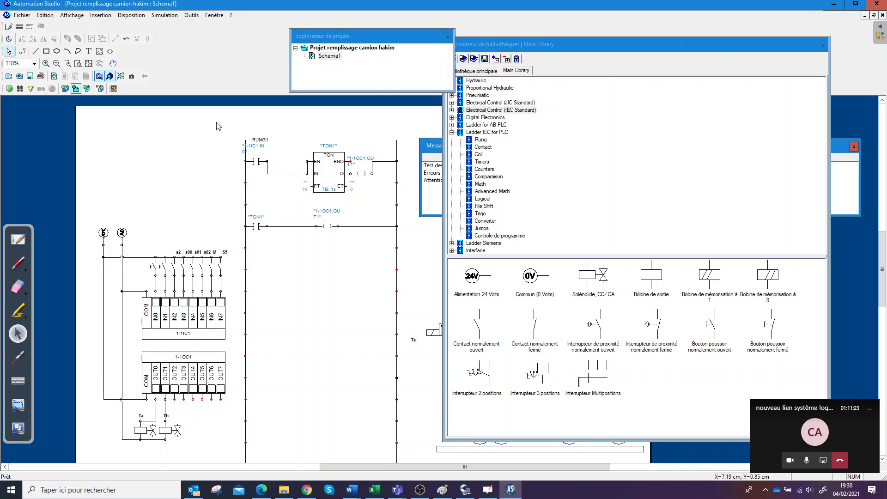
Simulate the rung with the contact feeding both EN and IN of the timer, actuating the IN0 push button repeatedly
click(35, 89)
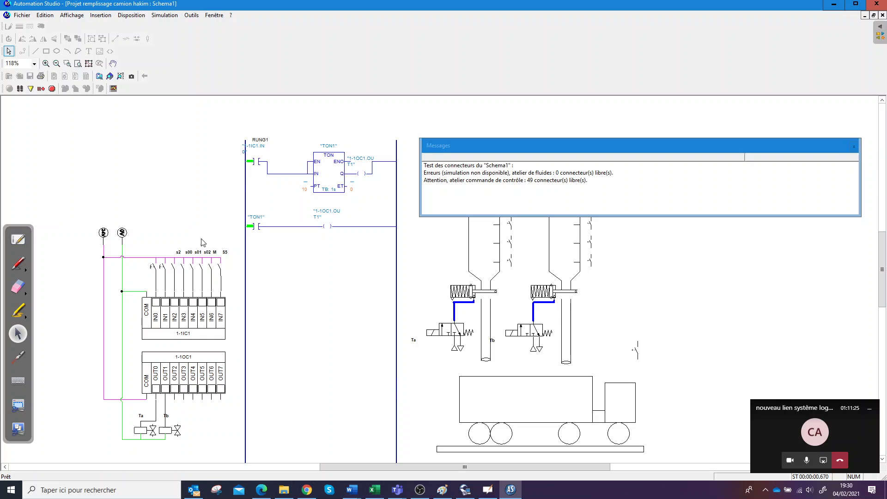
click(156, 268)
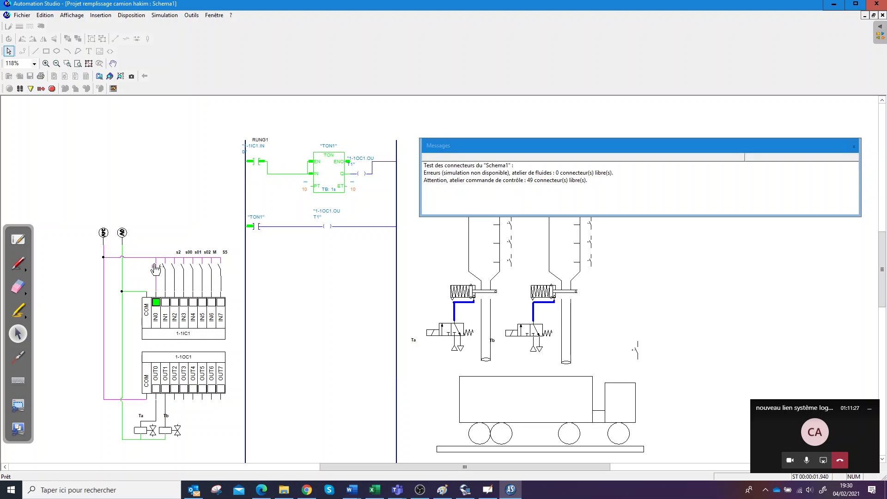
click(155, 268)
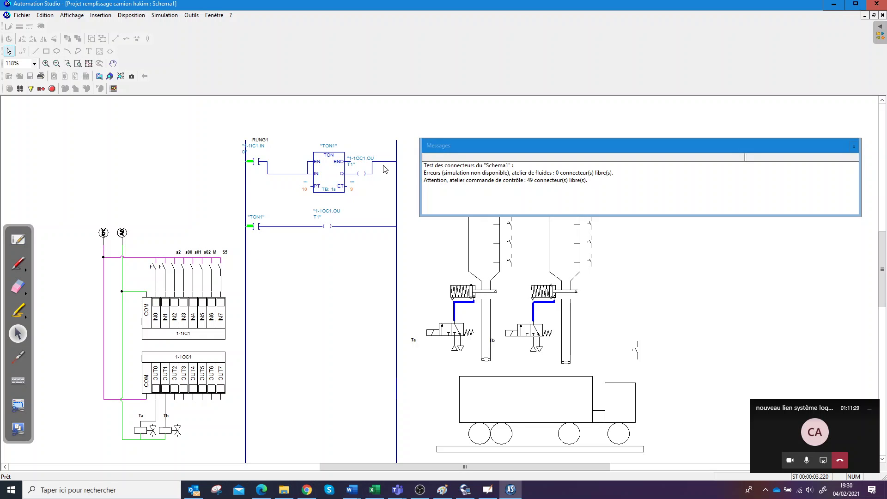
click(154, 272)
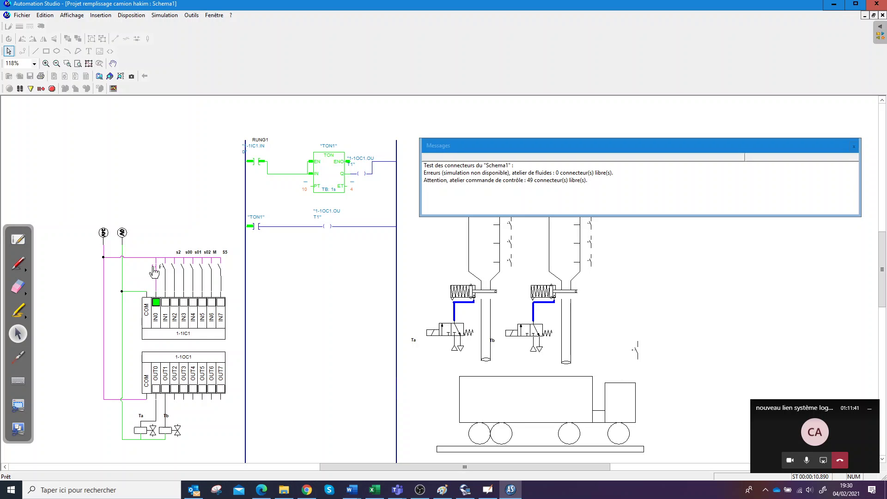
Actuate the IN0 push button again in the running simulation, release it, and stop the simulation
click(154, 271)
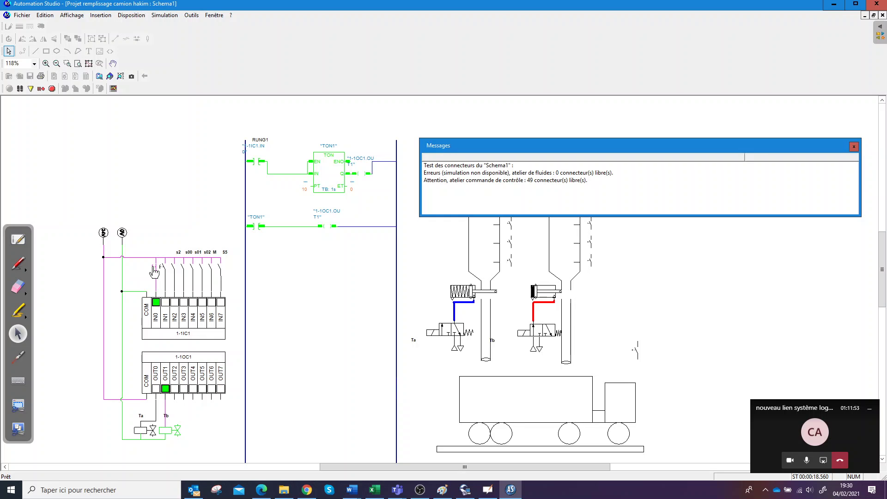
click(154, 271)
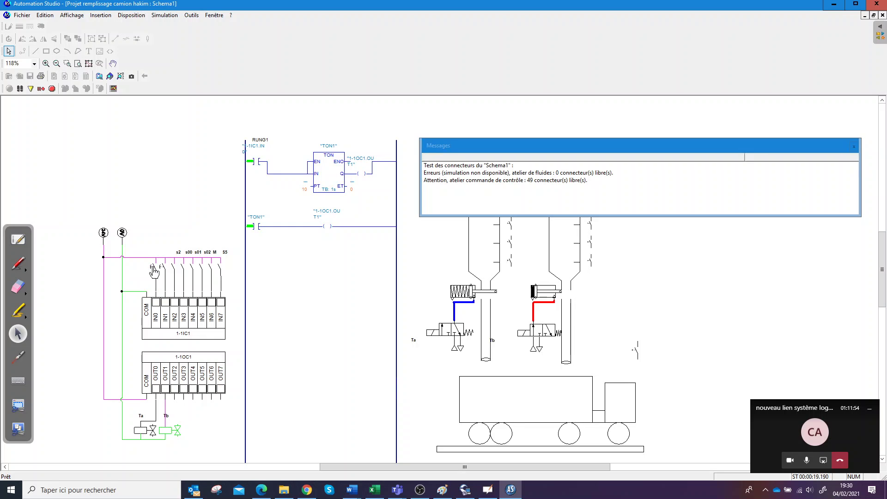
click(51, 88)
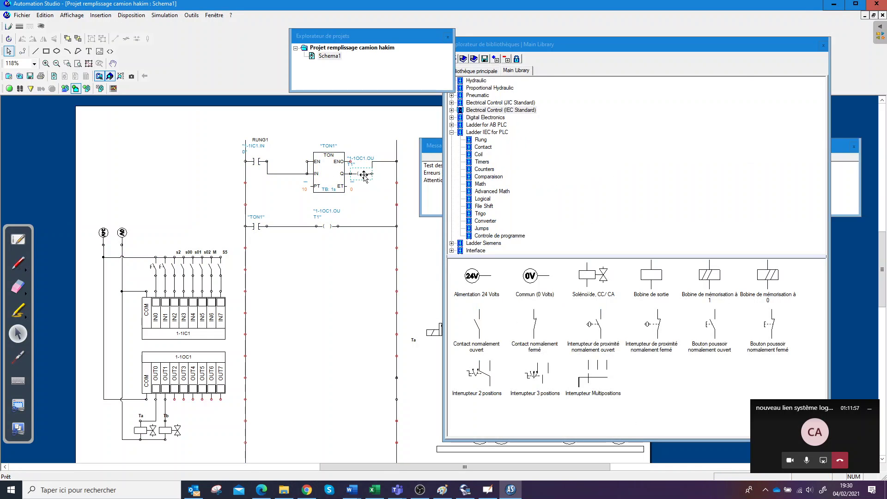
Delete the 1-1OC1.OUT1 coil at the TON1 timer's Q output, and test the program in simulation with the IN0 push button
key(Delete)
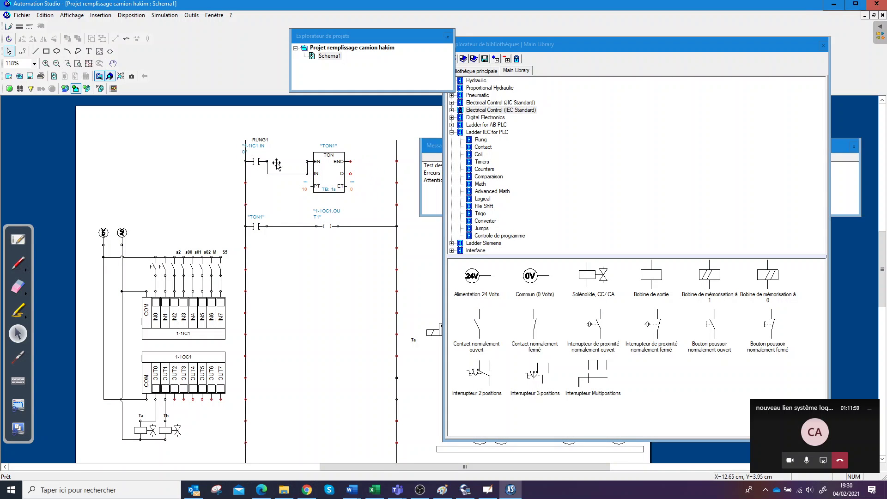
click(9, 88)
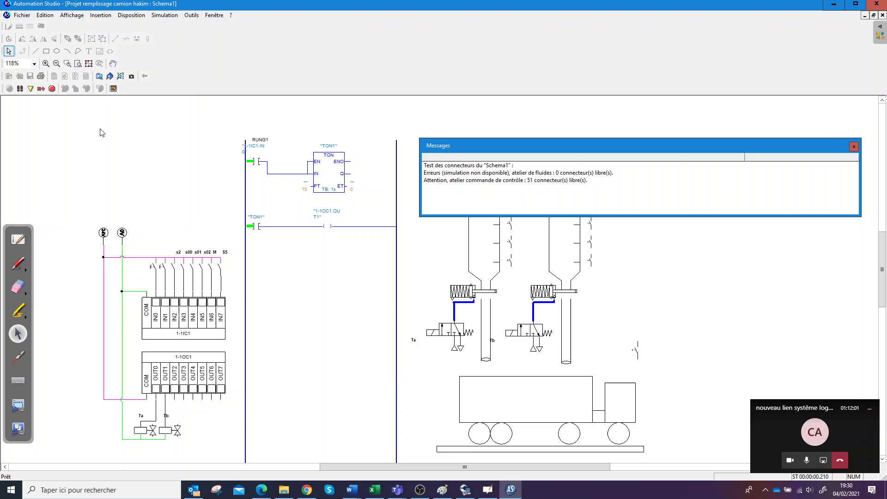
click(155, 272)
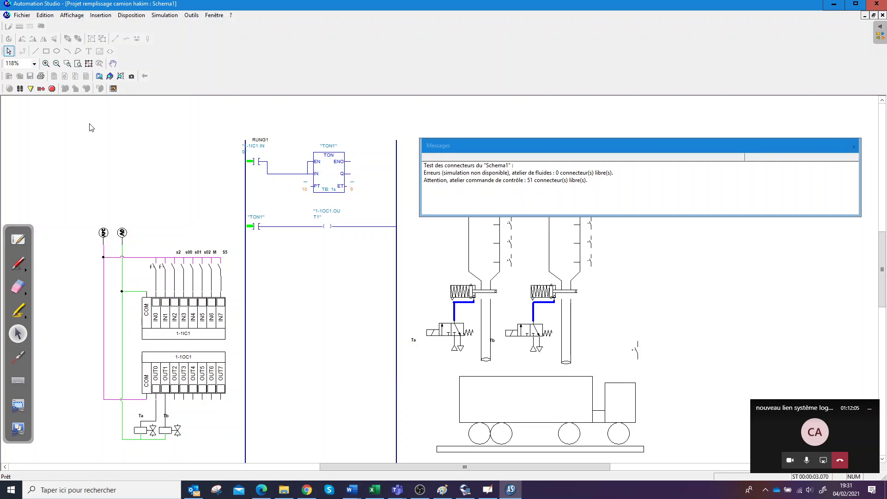
click(52, 88)
Set the TON1 timer's preset variable PT to 3
double_click(326, 170)
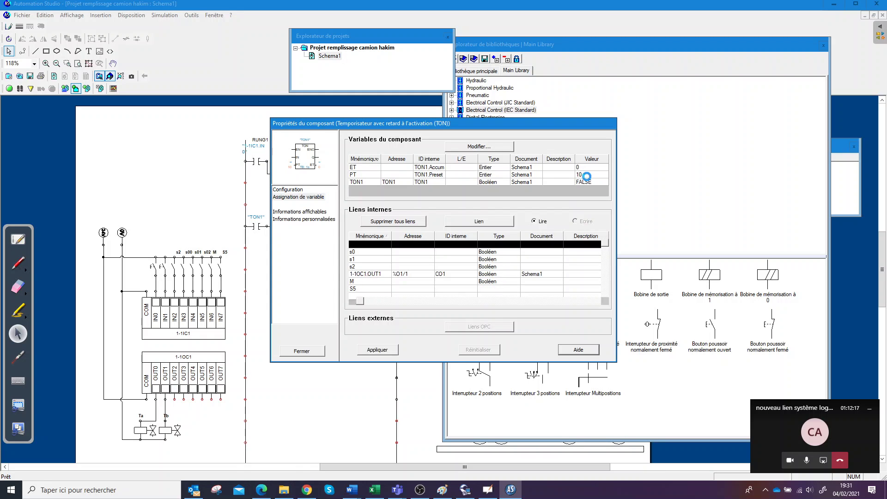
double_click(582, 175)
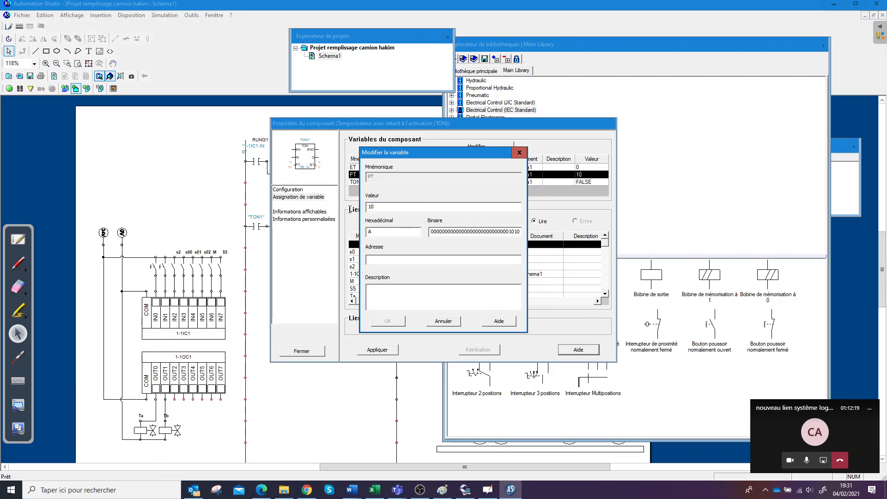
text(3)
click(388, 321)
click(301, 351)
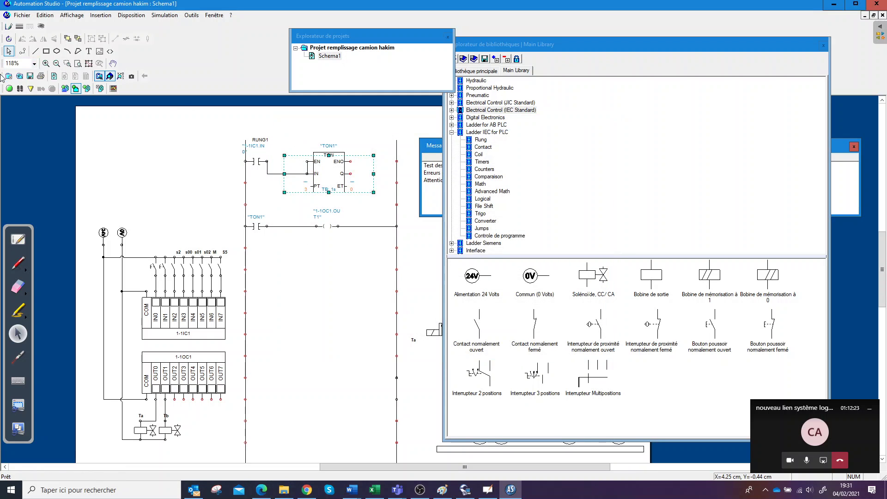
Simulate the TON1 timer with the new preset, actuating and releasing the IN0 push button, and stop the simulation
click(9, 88)
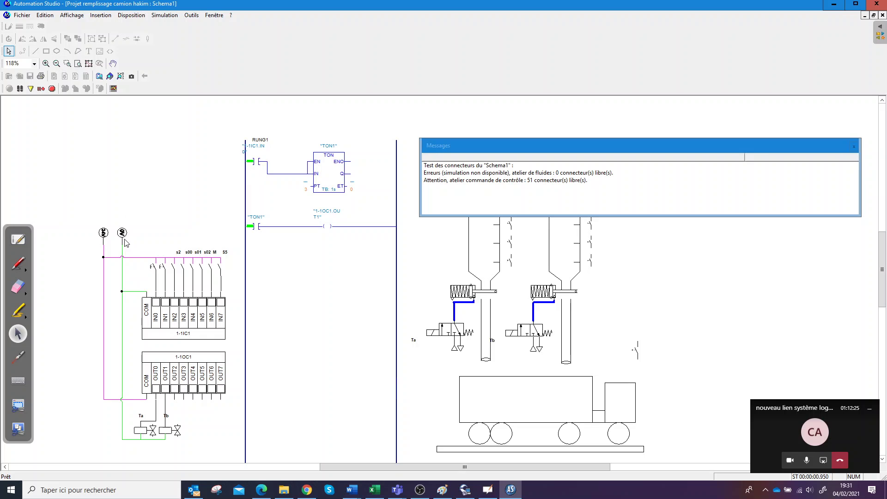
click(155, 268)
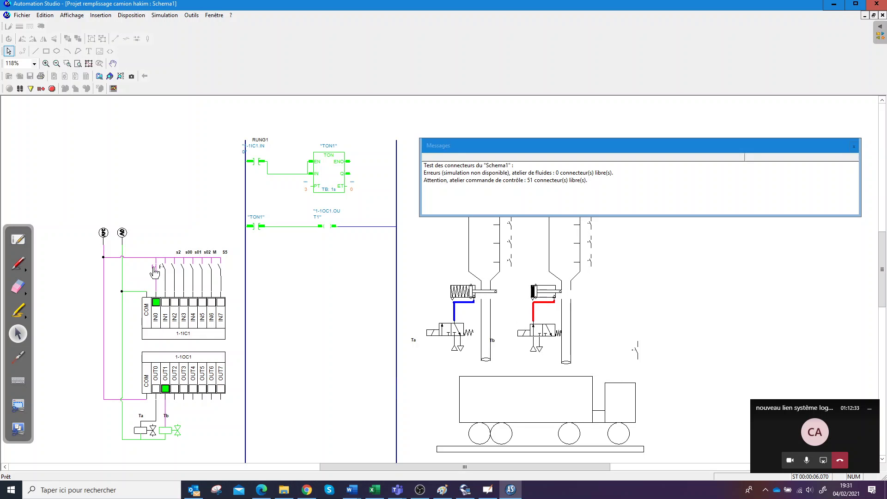
click(154, 272)
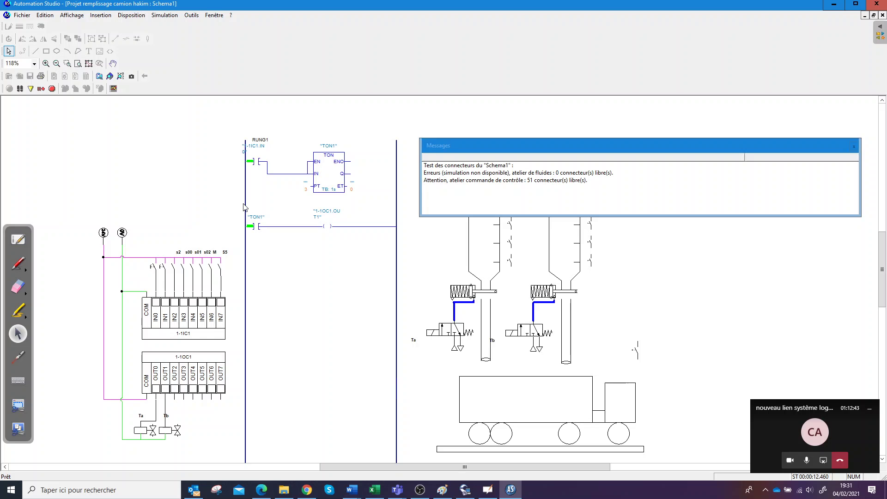
click(51, 88)
Delete the wire between the timer's EN and IN inputs, and simulate with the contact feeding only IN
click(308, 169)
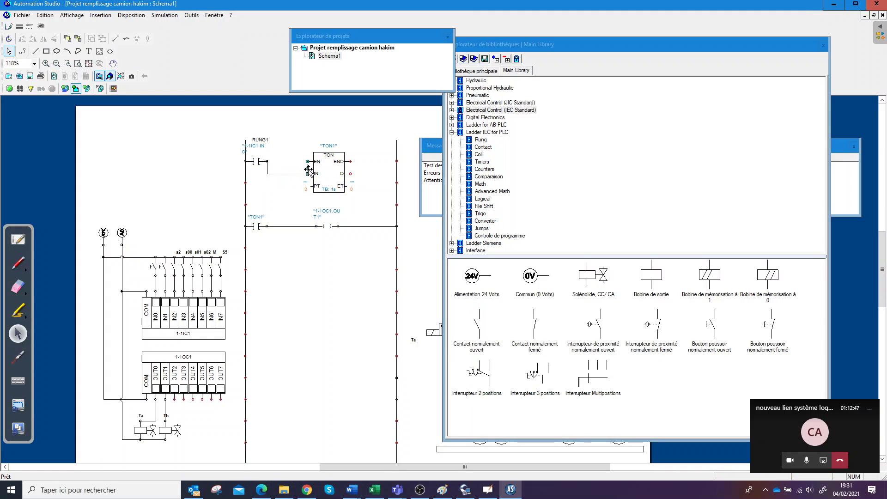
click(9, 89)
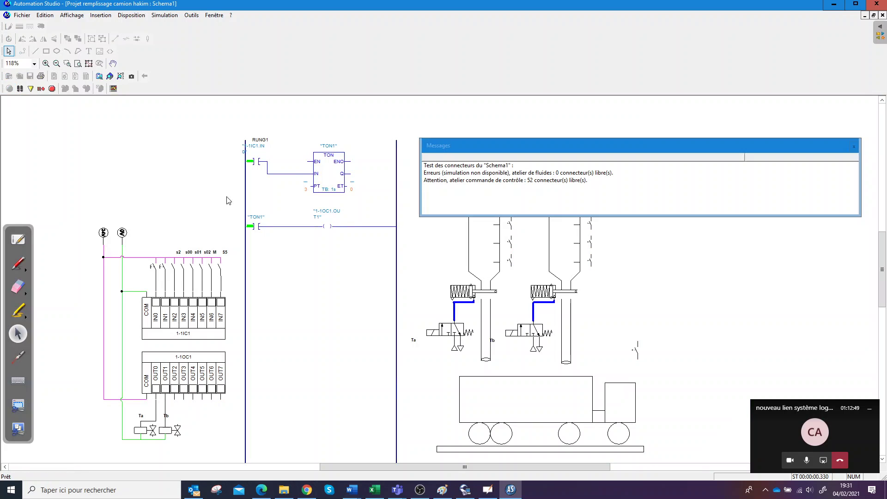
click(152, 270)
click(52, 88)
Replace the contact's wire to the timer's IN input with one to EN, and test it in simulation with the IN0 push button
click(290, 174)
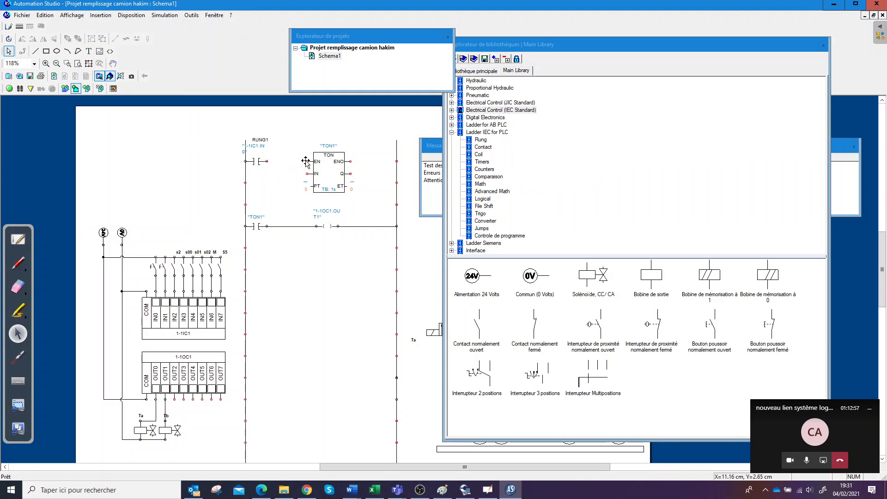
drag(306, 162, 267, 159)
click(9, 88)
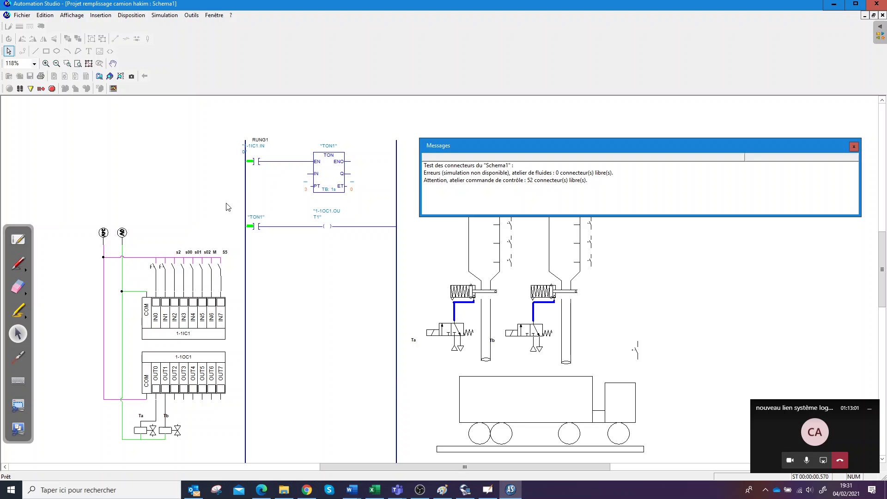
click(154, 272)
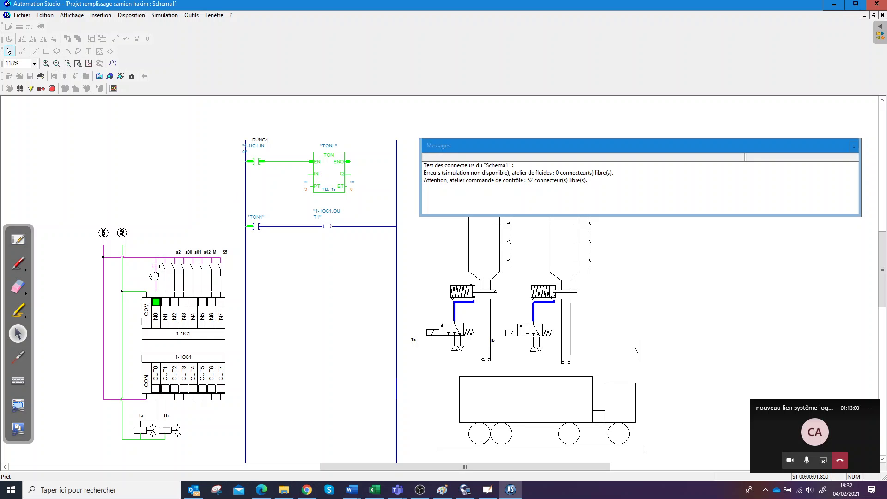
click(52, 88)
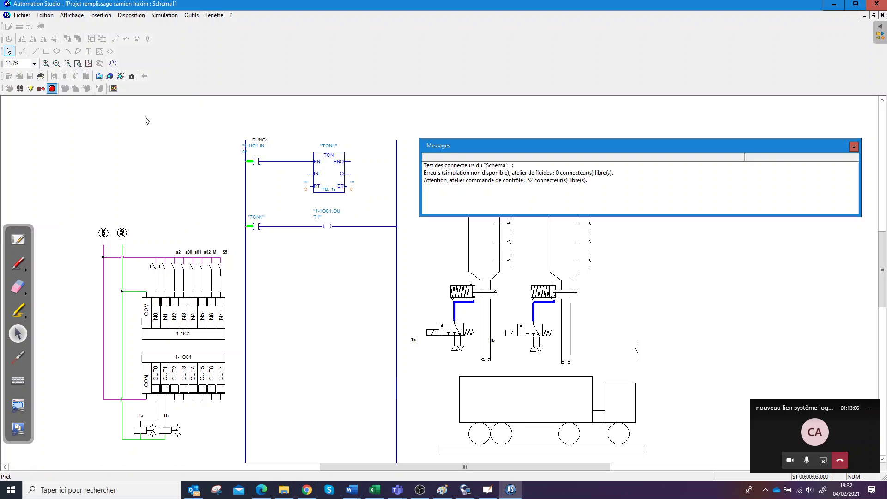
Wire the timer's EN input to its IN input and simulate the rung, actuating and releasing the IN0 push button
click(307, 164)
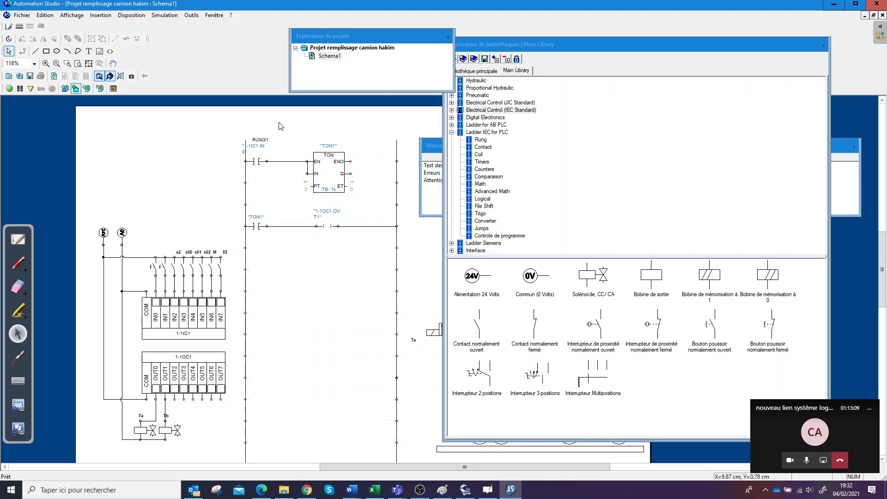
key(F9)
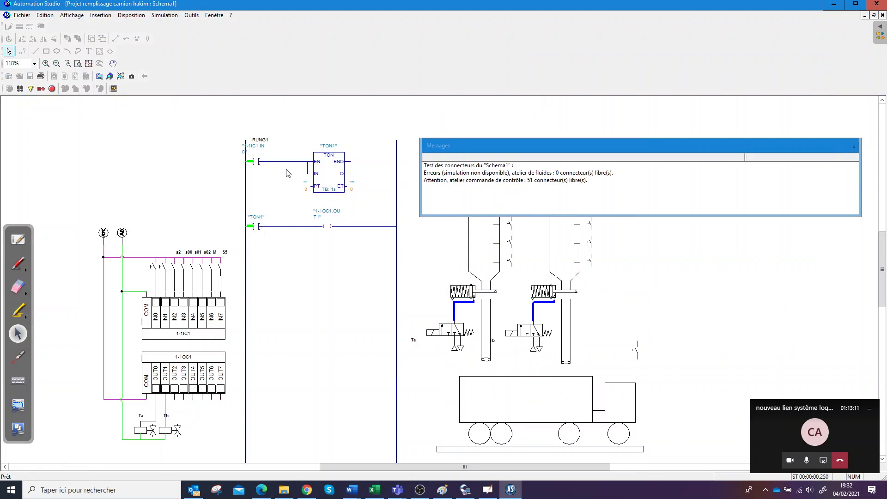
click(156, 272)
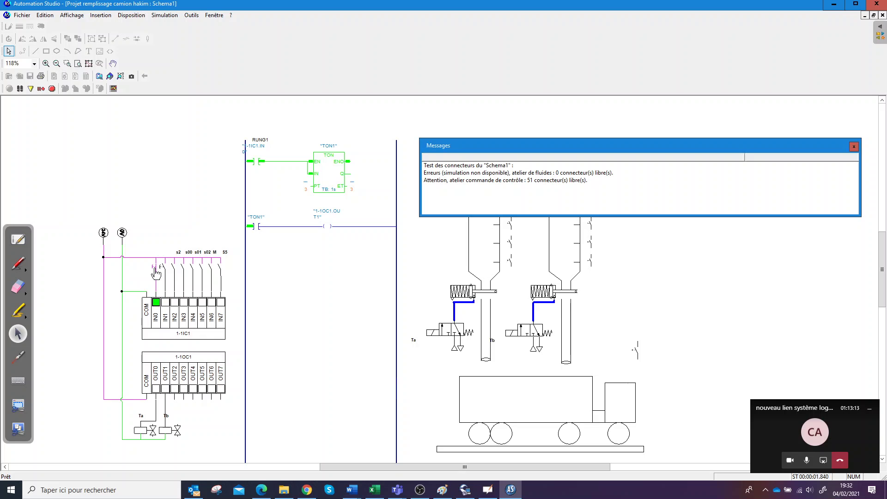
click(156, 272)
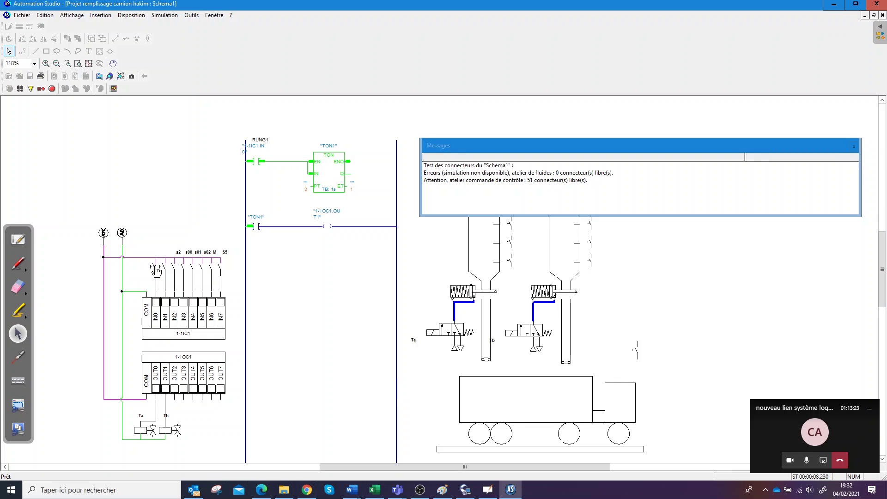
click(156, 271)
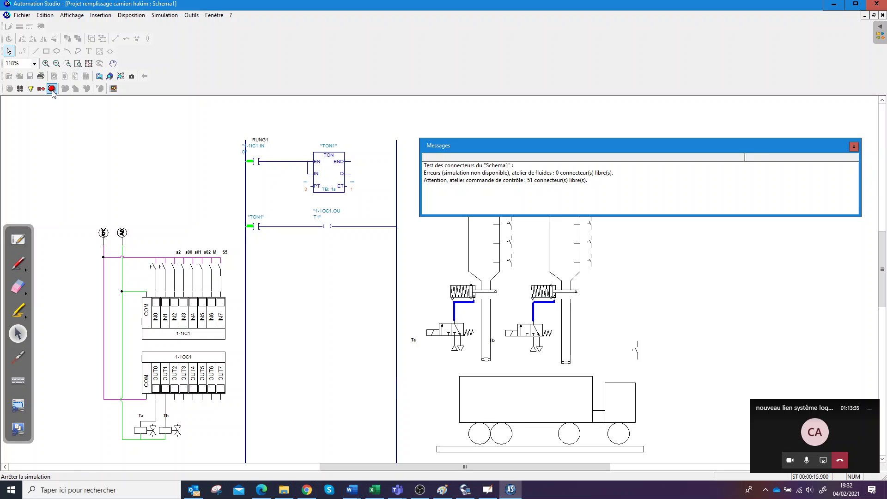
key(ctrl+F5)
Delete the TON1 timer, the TON1 contact on the second rung, its connecting wire and the 1-1OC1.OUT1 coil
click(342, 169)
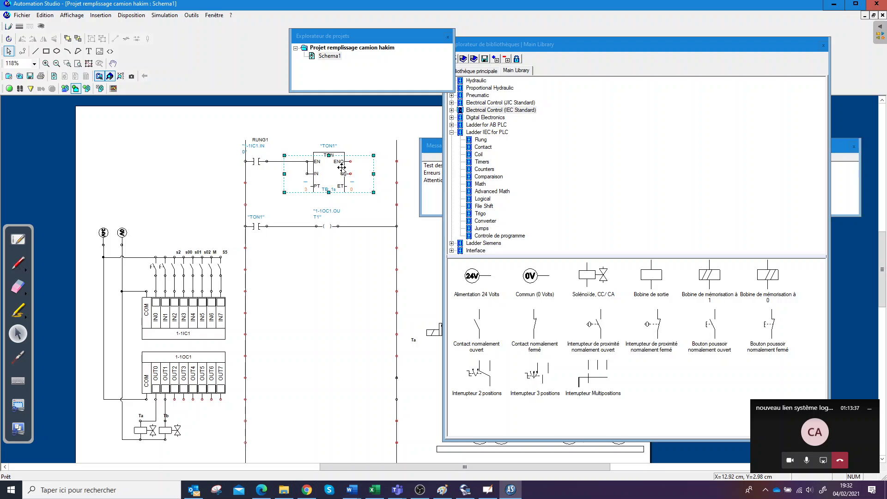
key(Delete)
click(259, 226)
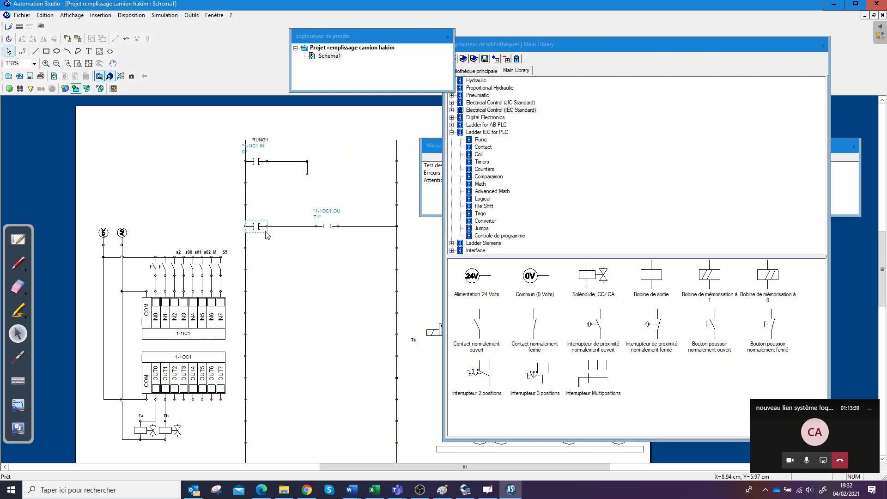
key(Delete)
click(296, 226)
key(Delete)
click(327, 226)
key(Delete)
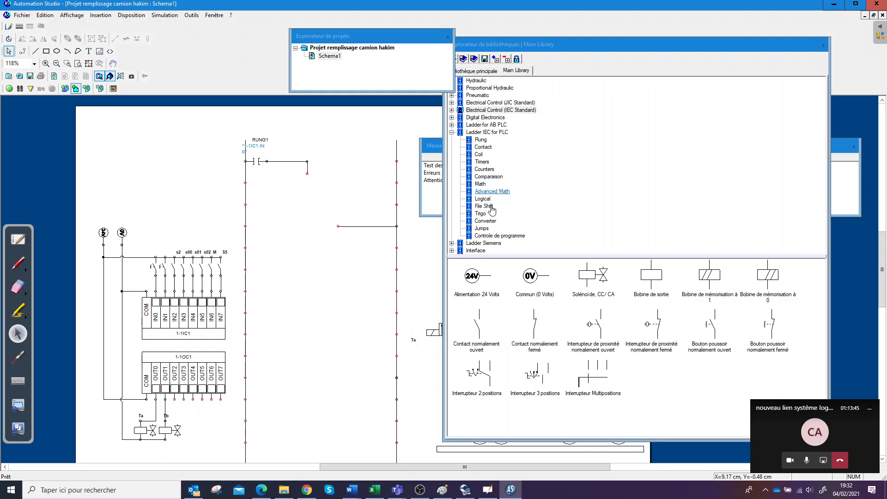
Place a Compteur (CTU) counter from the Ladder IEC Counters library on RUNG1 and set its preset variable PV to 3
click(485, 169)
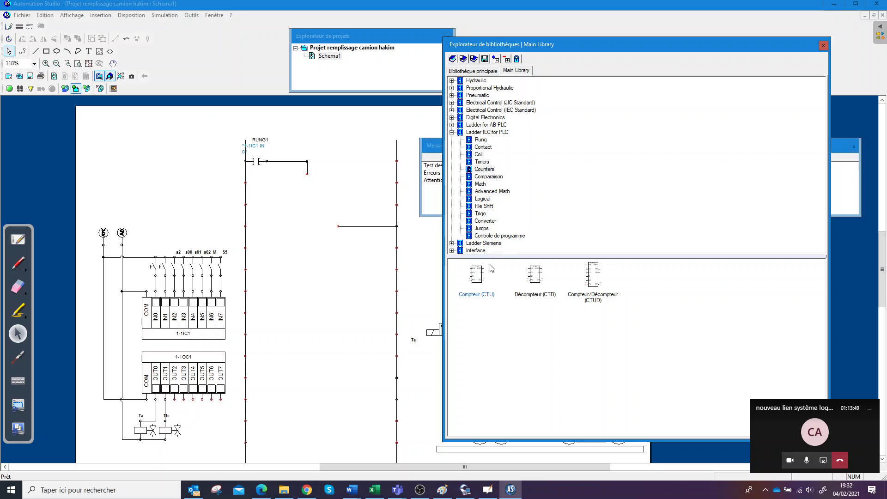
drag(476, 274, 359, 166)
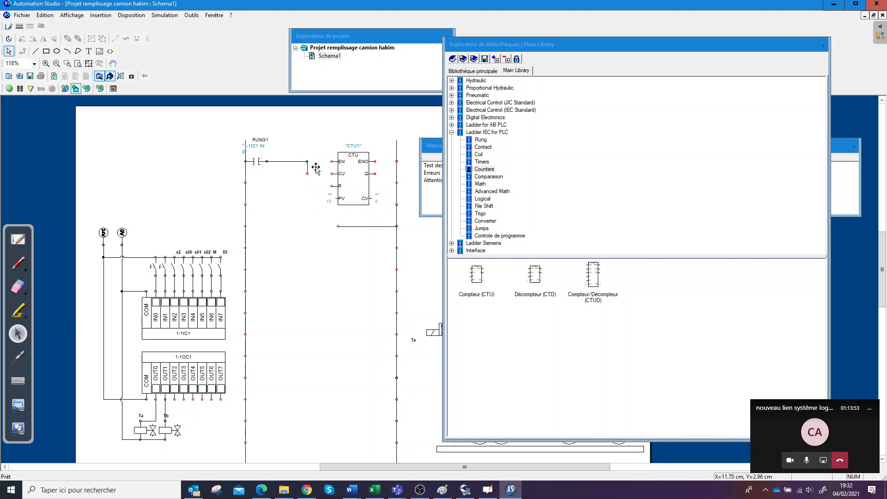
double_click(351, 192)
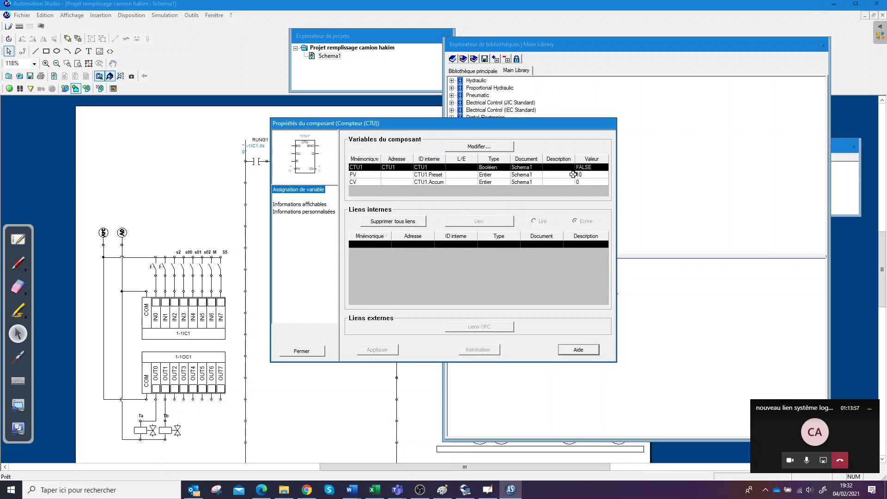
click(582, 175)
double_click(586, 175)
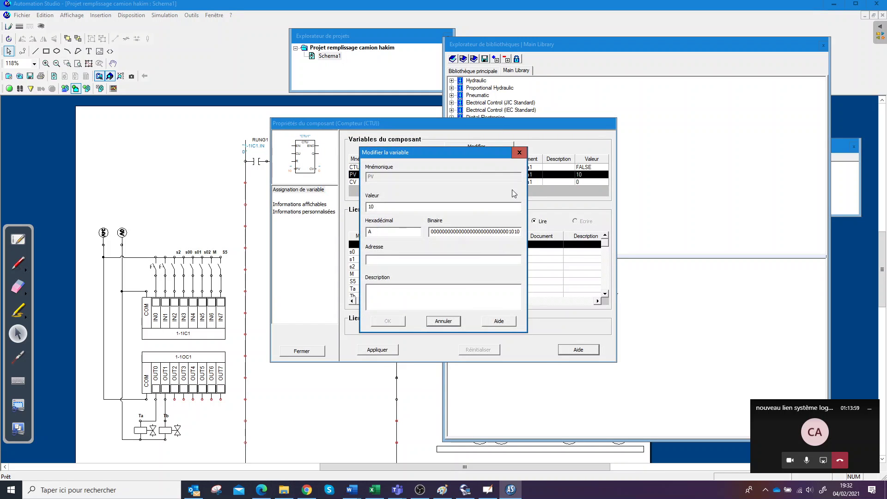
text(3)
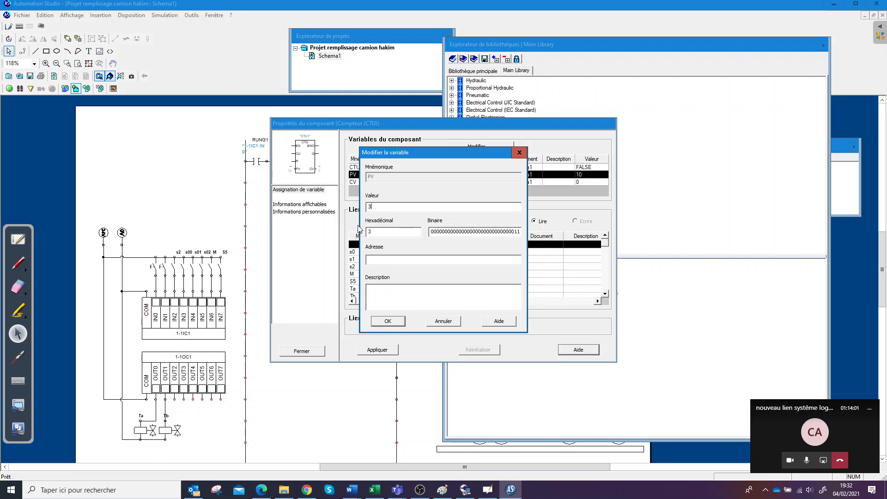
click(388, 321)
click(378, 350)
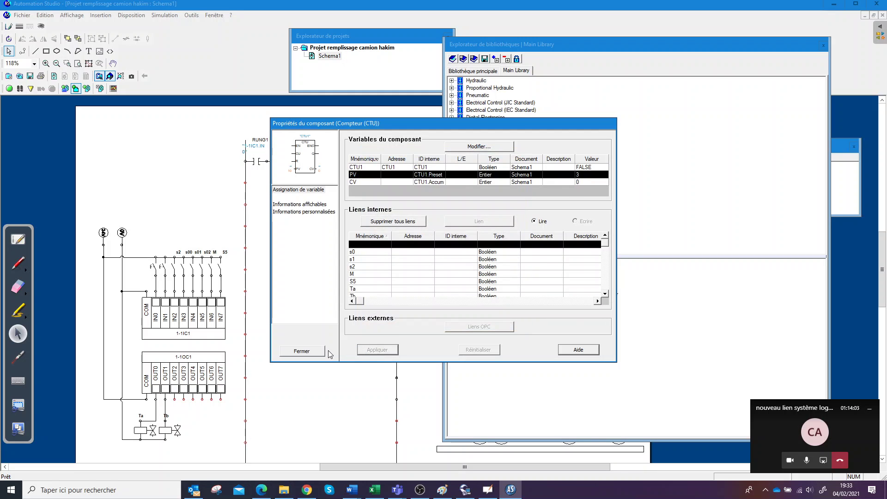
click(301, 351)
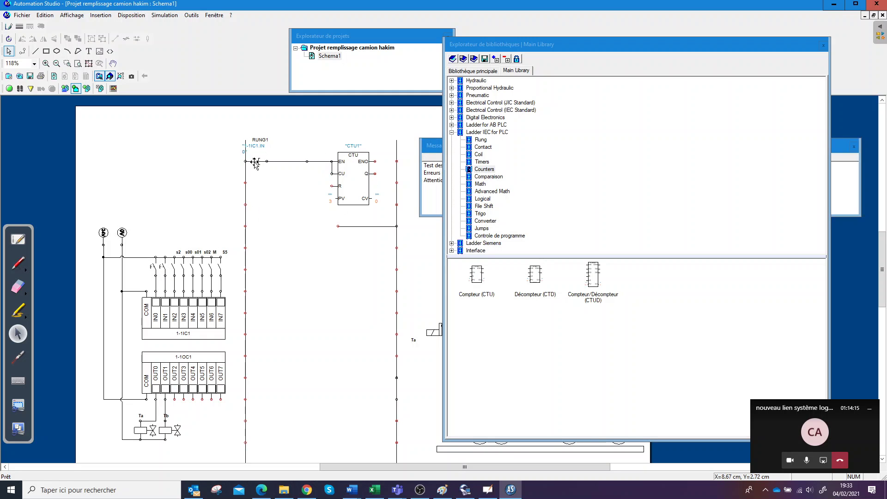
Add a copy of the IN0 contact linked to 1-1IC1.IN1, wired between the left power rail and the counter's R input
drag(259, 162, 268, 183)
double_click(264, 183)
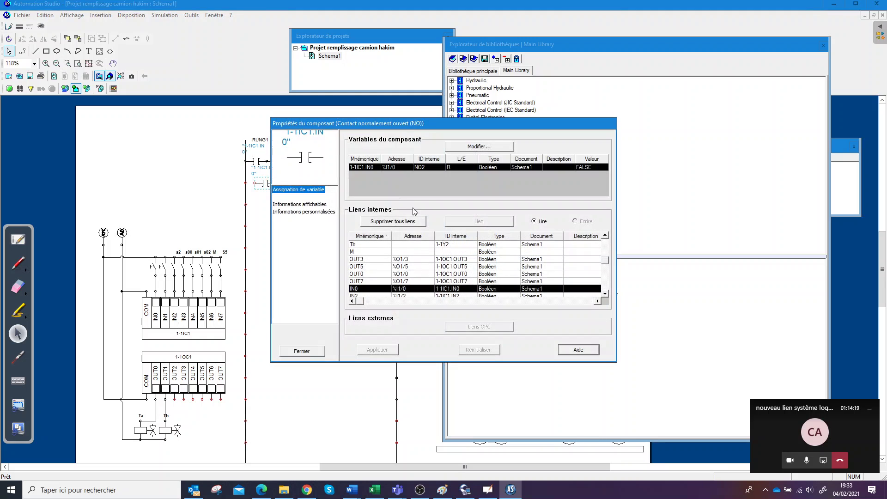
click(392, 222)
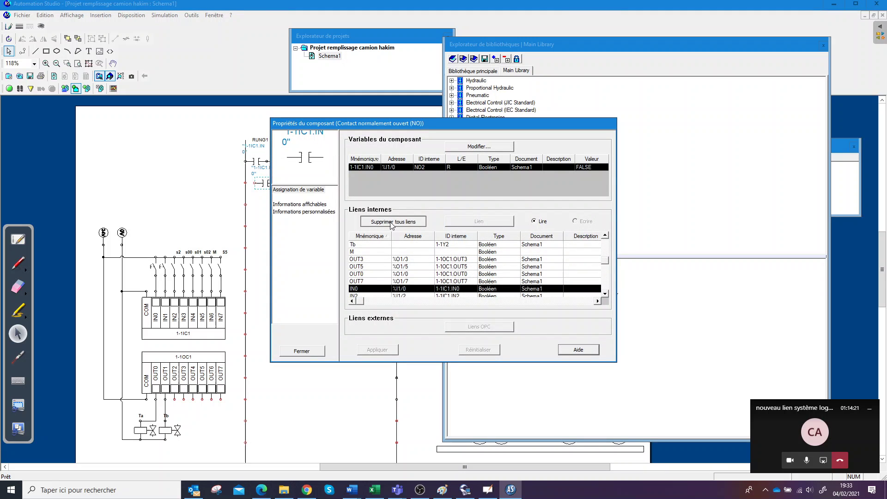
click(362, 236)
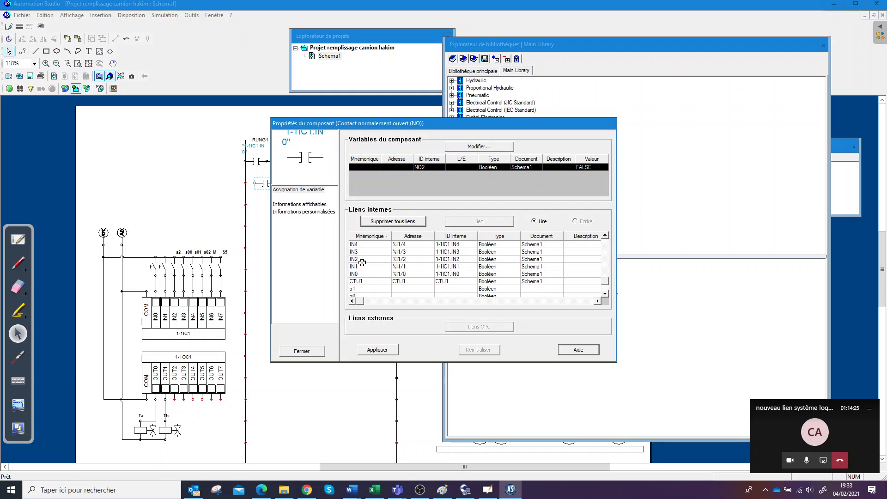
scroll(362, 262, down, 1)
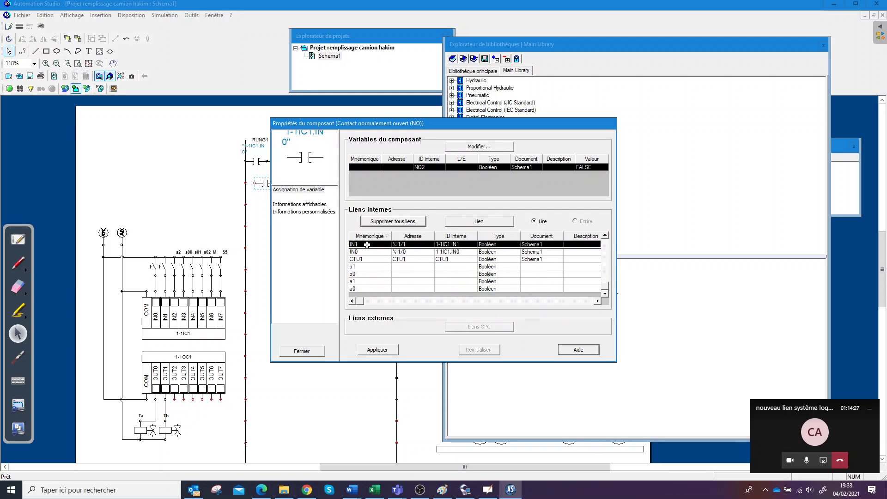
click(367, 244)
click(382, 347)
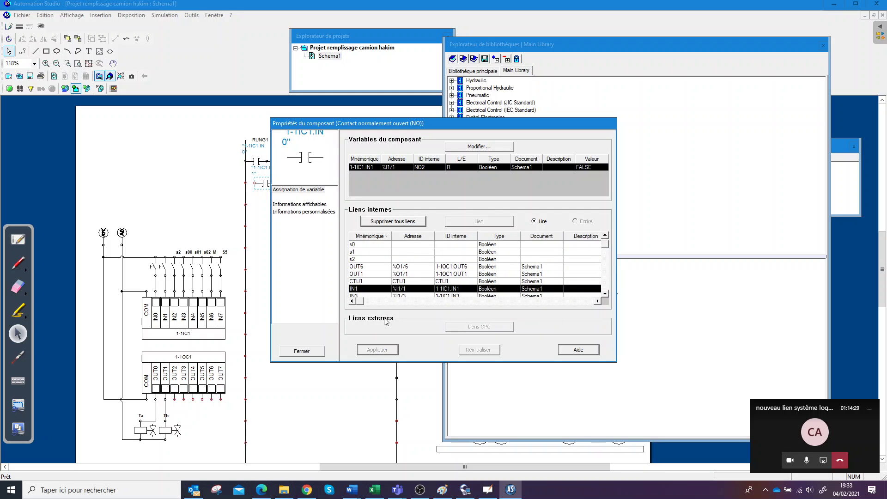
click(318, 353)
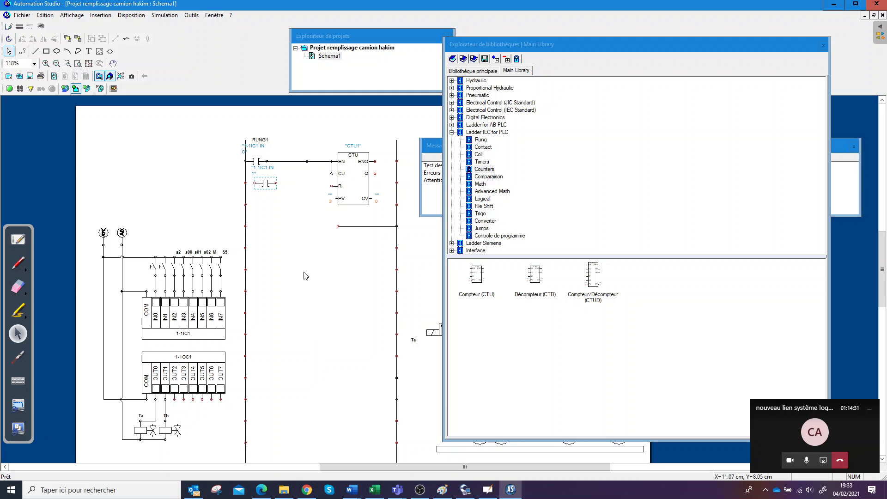
drag(266, 184, 332, 186)
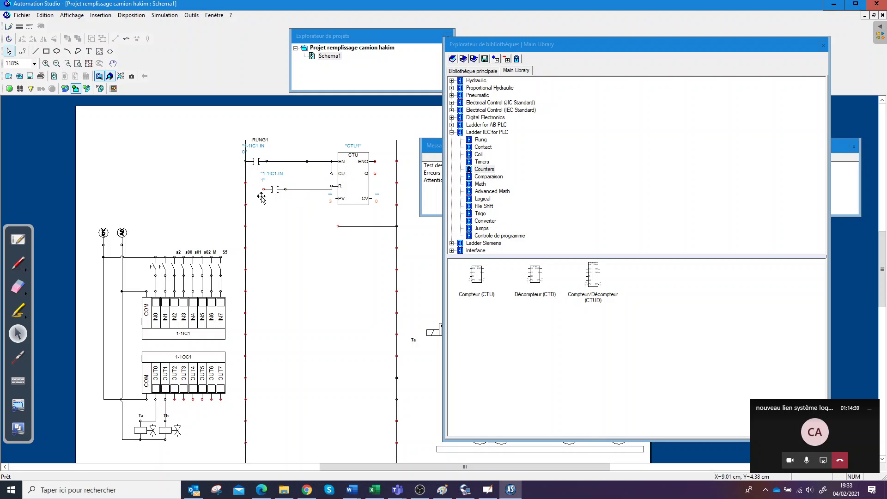
drag(246, 183, 265, 189)
Place a normally open contact on the second rung, link it to CTU1 and wire it to the left power rail
click(483, 147)
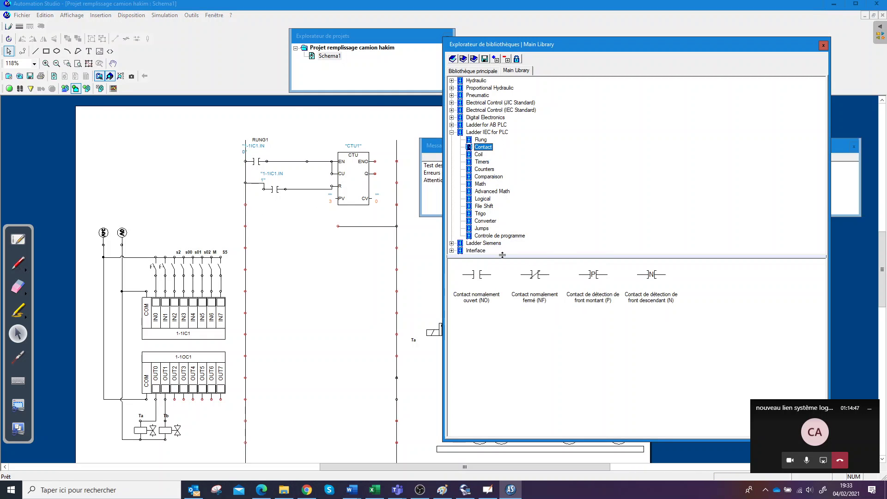
drag(476, 274, 284, 227)
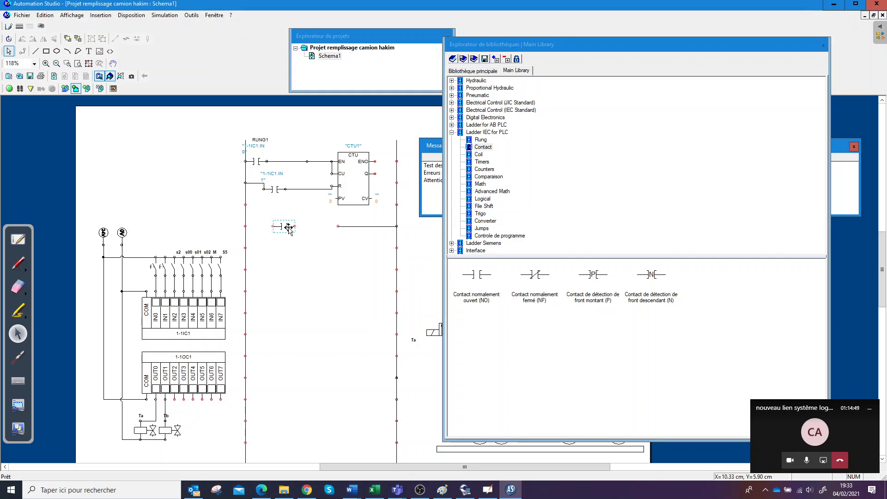
double_click(285, 226)
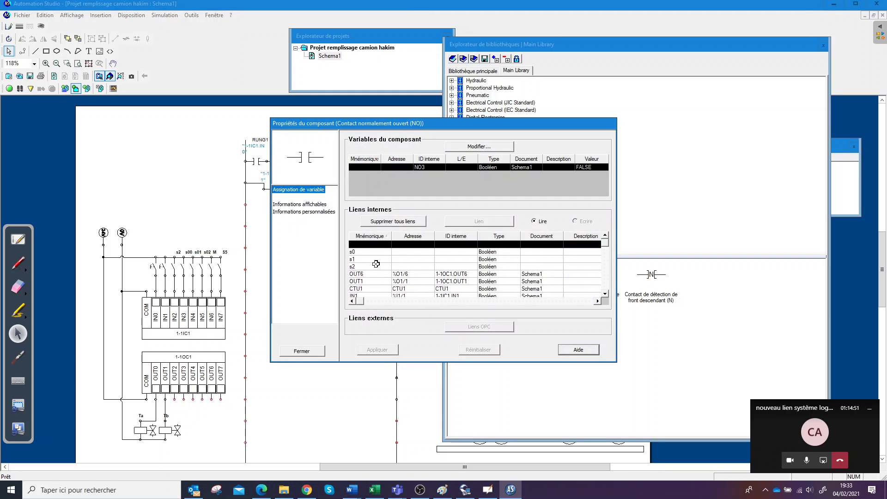
click(369, 236)
click(370, 236)
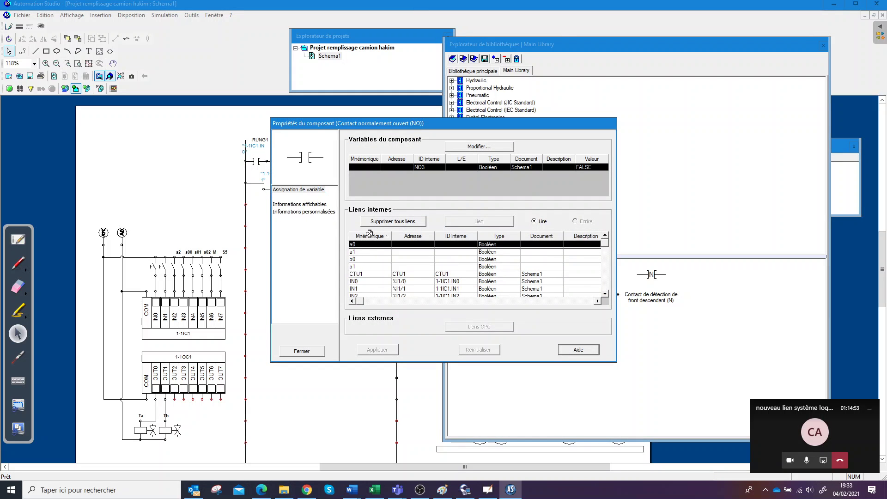
click(369, 274)
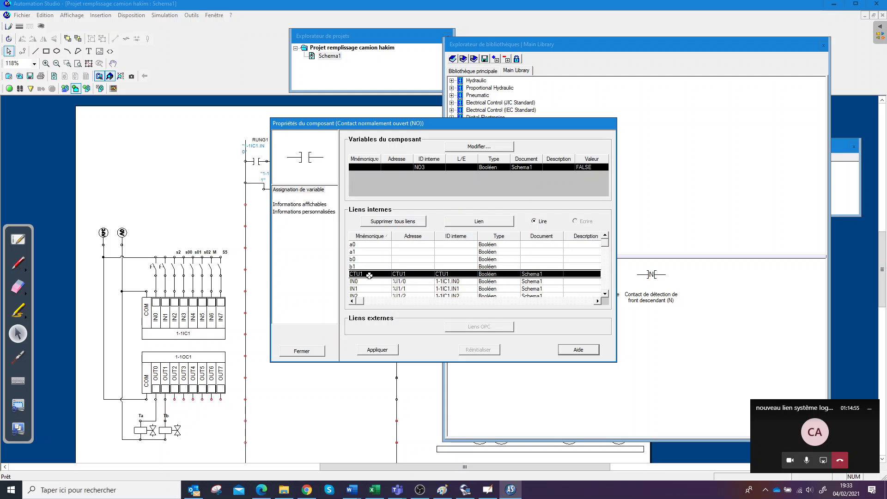
click(383, 348)
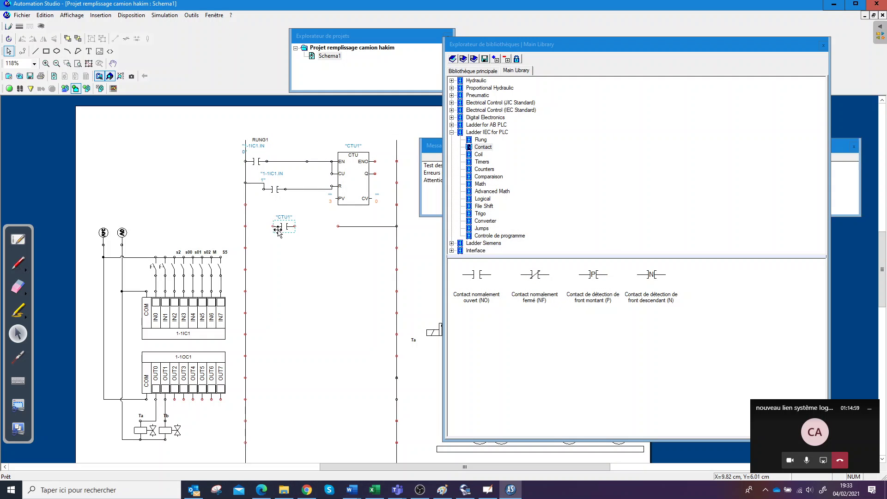
drag(273, 225, 245, 225)
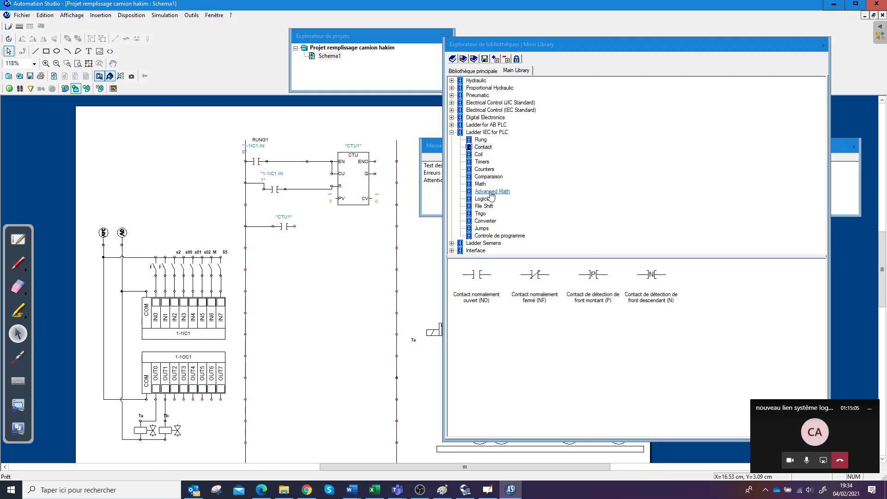
Add an output coil (Bobine de sortie CO) between the CTU1 contact and the right power rail on the second rung
click(478, 155)
drag(480, 279, 350, 227)
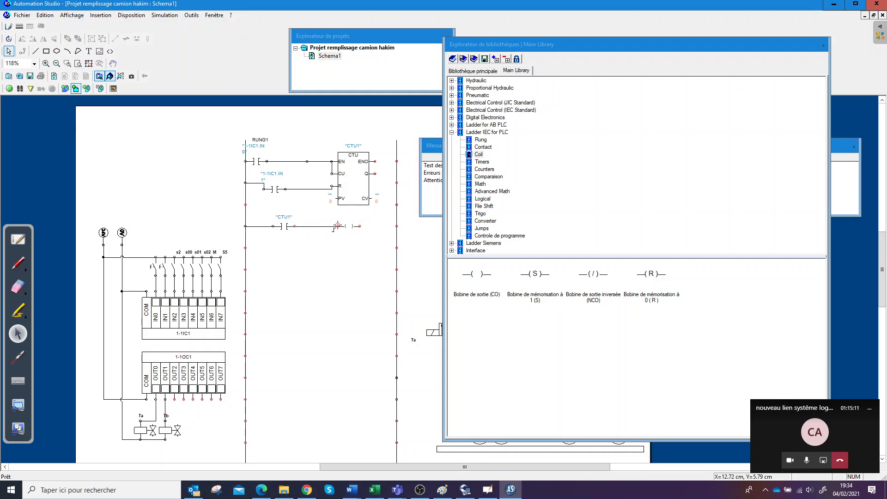
click(340, 226)
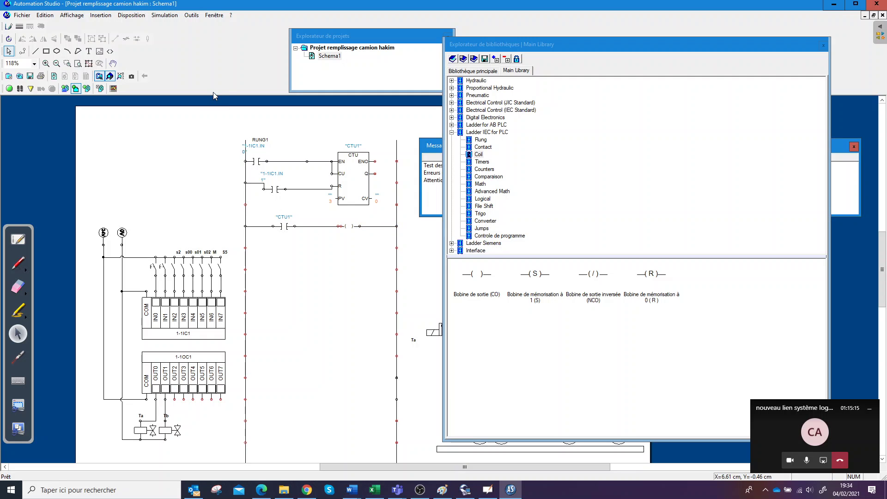
Simulate the ladder in normal mode, pulsing the IN0 push button four times and actuating IN1 to test the counter reset
click(9, 88)
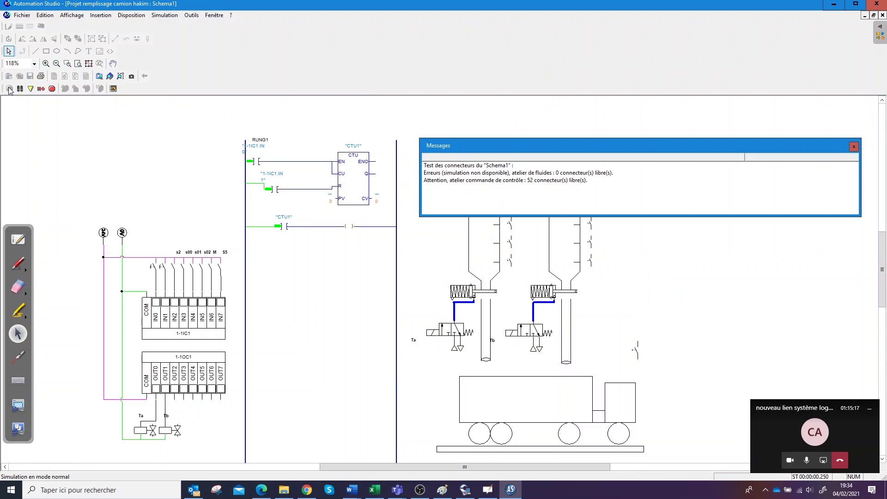
click(155, 271)
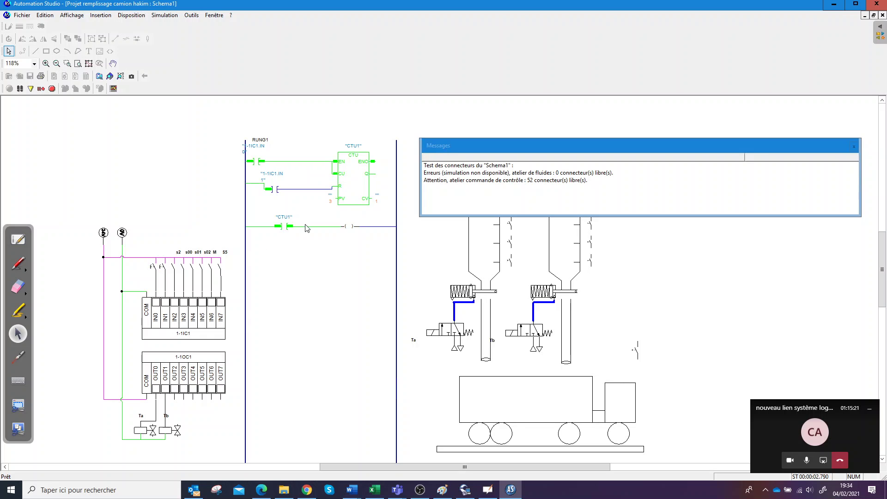
click(154, 271)
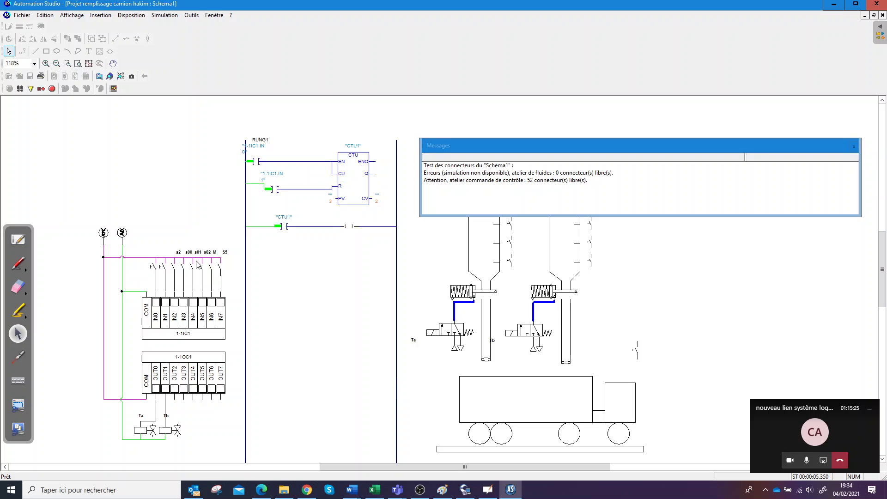
click(154, 270)
click(153, 271)
click(165, 272)
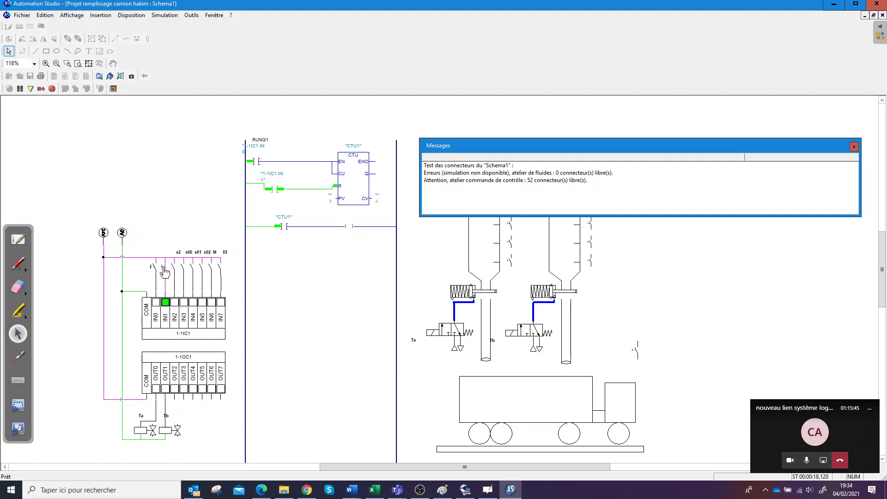
click(165, 272)
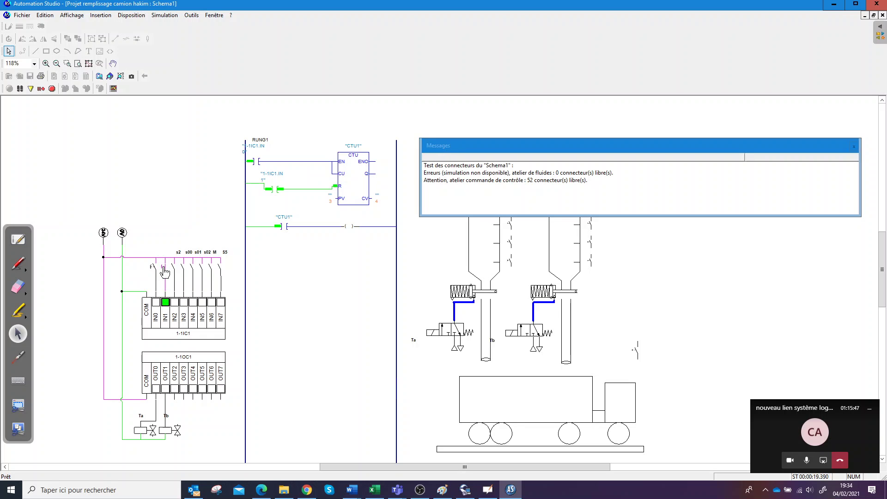
click(51, 89)
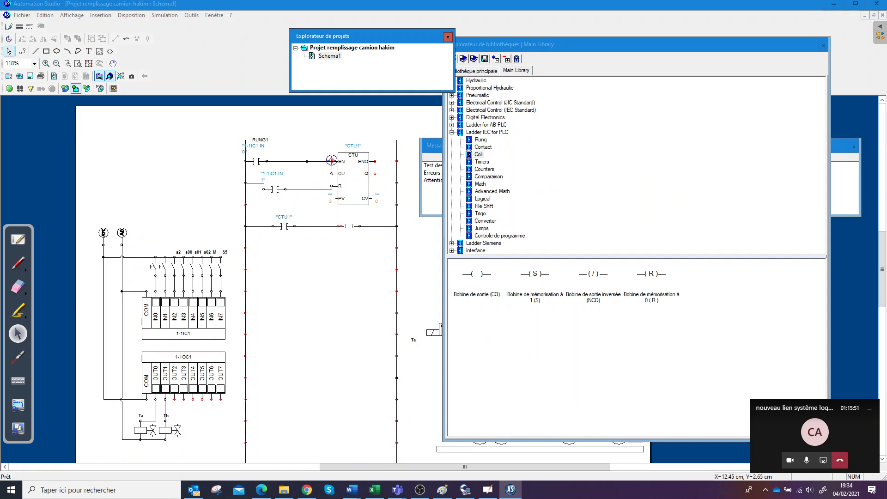
Try wiring the counter's EN and R inputs together and test IN0 in step-by-step simulation
click(331, 160)
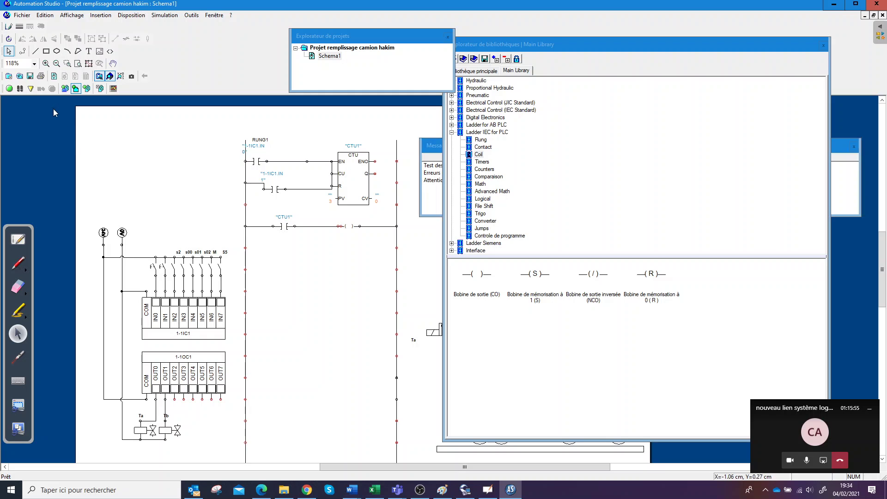
click(20, 88)
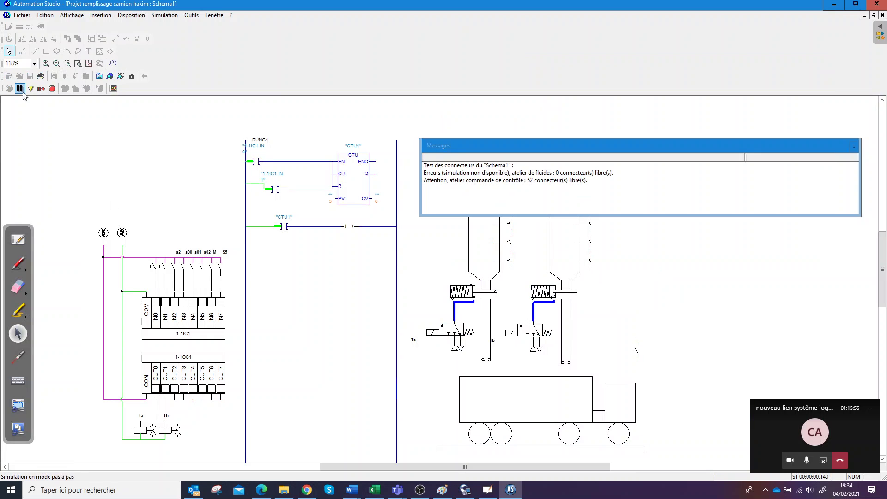
click(154, 270)
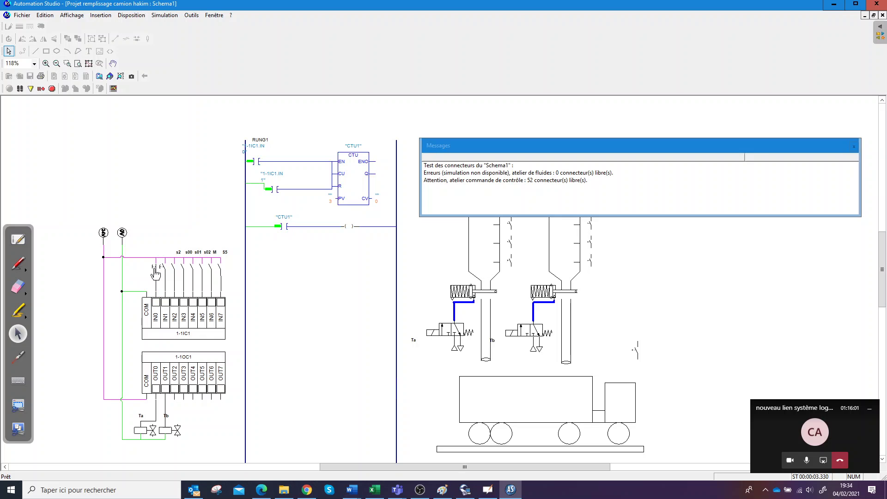
click(156, 272)
click(52, 88)
click(332, 178)
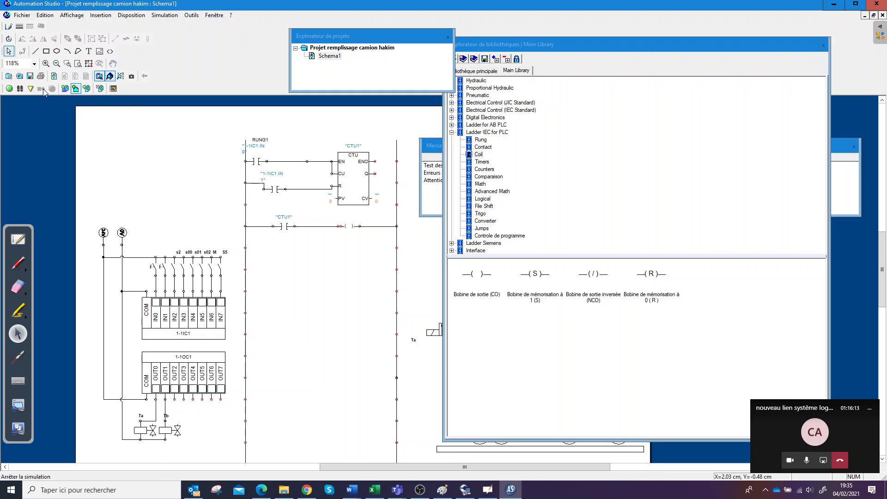
Rerun the simulation in normal mode and pulse only the IN0 push button repeatedly to test counting against the preset
click(9, 88)
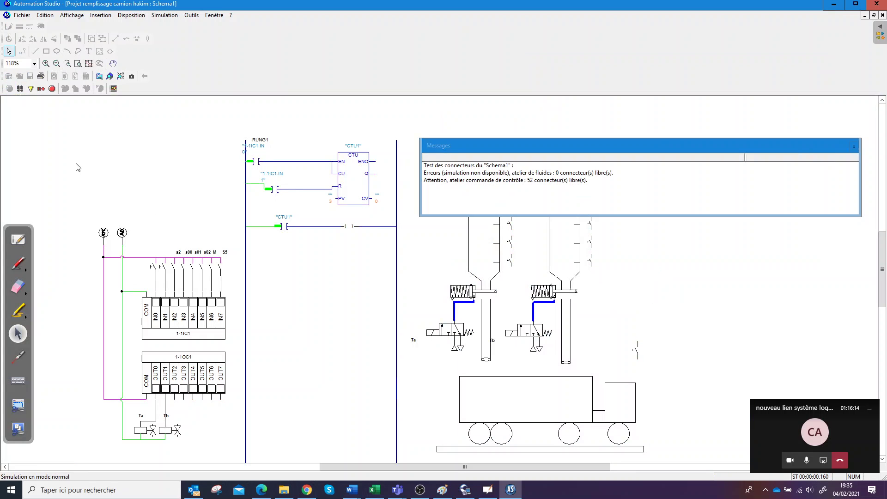
click(155, 269)
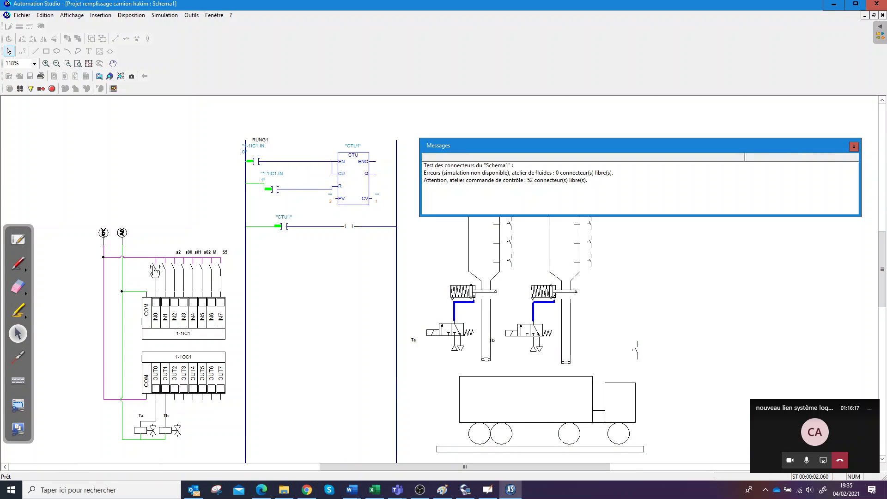
click(154, 270)
click(154, 270)
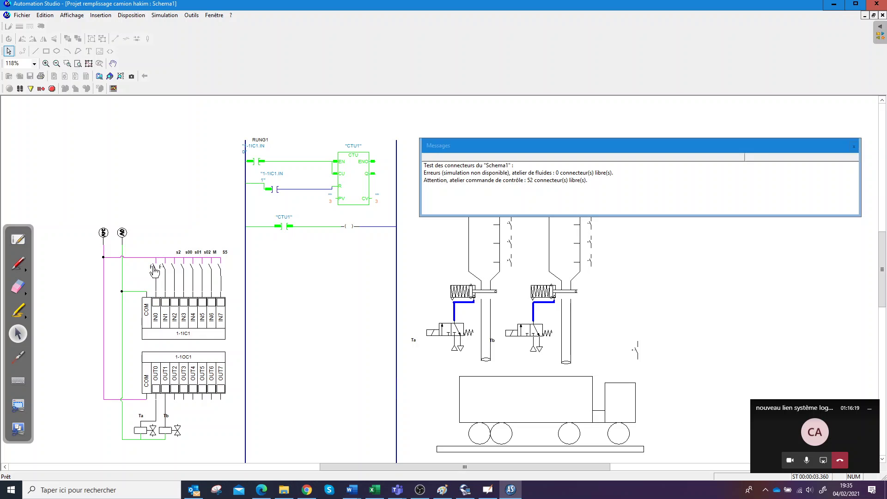
click(154, 270)
click(154, 270)
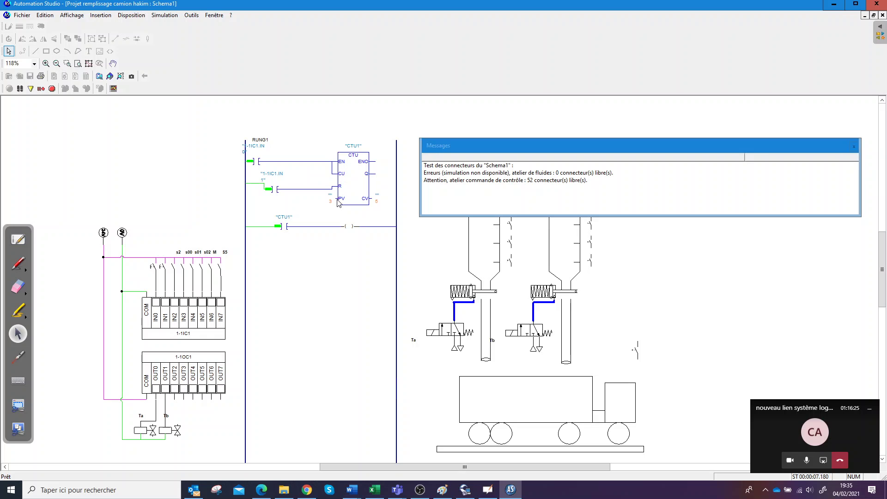
click(155, 271)
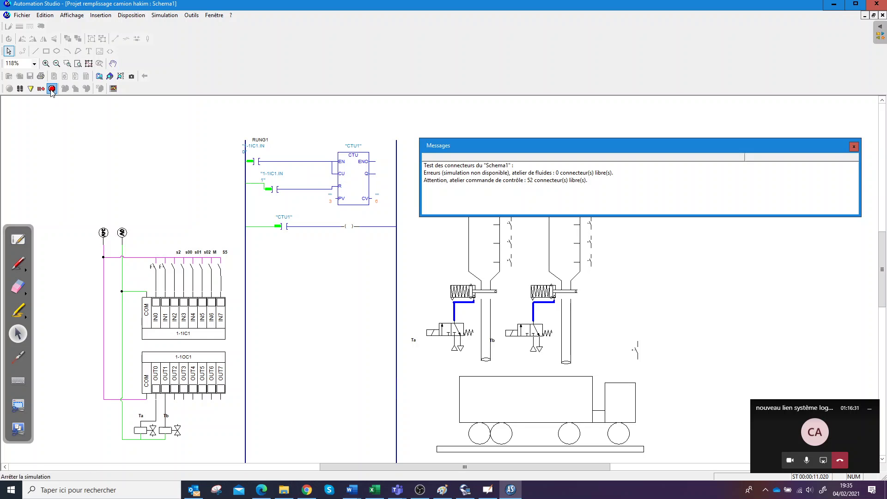
key(Escape)
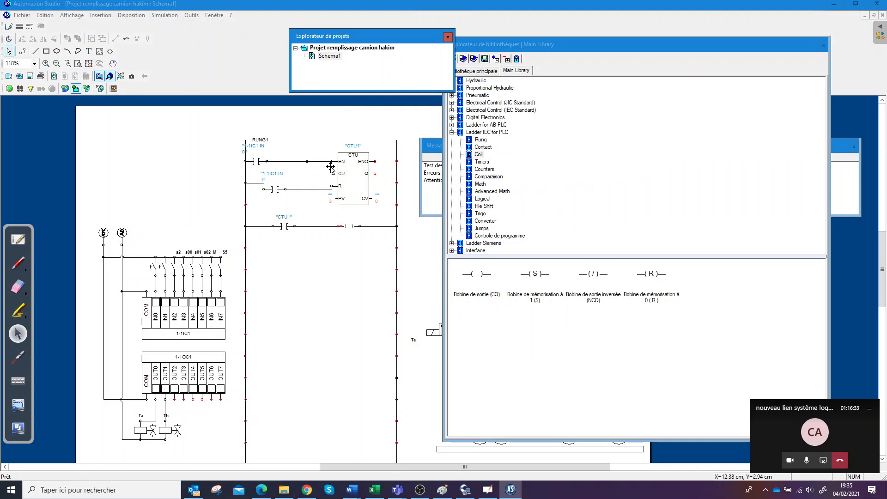
Remove the link between the counter's EN and CU inputs and wire the IN0 contact to CU alone
click(331, 166)
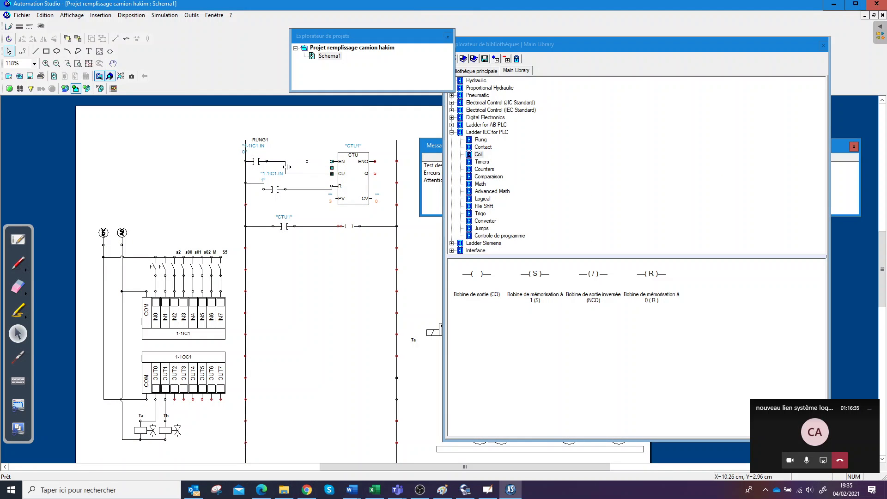
click(286, 166)
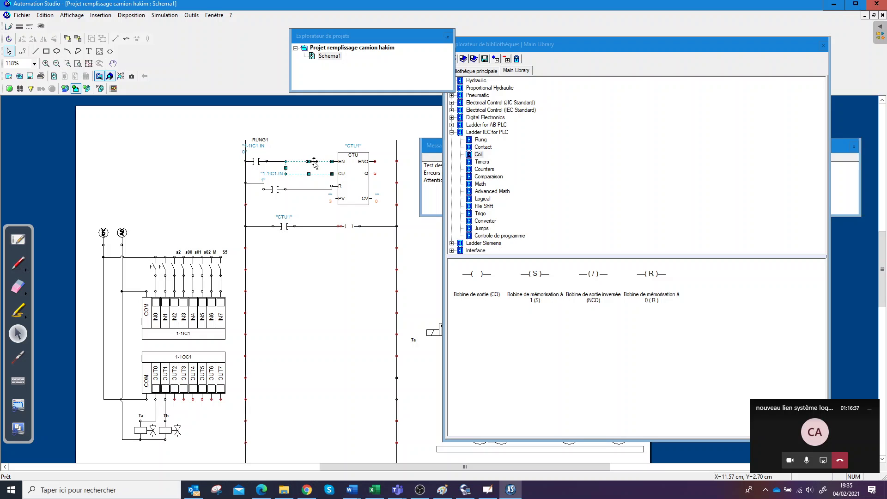
drag(320, 162, 328, 175)
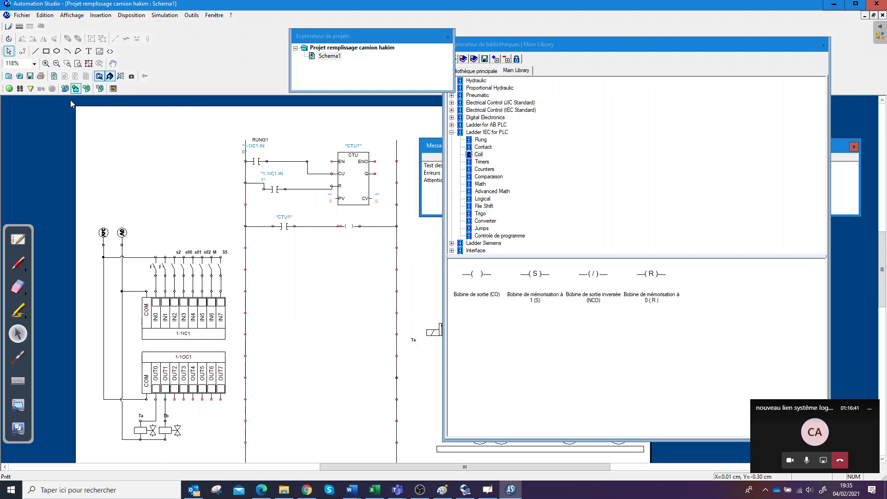
Simulate the ladder in normal mode with only CU wired, pulsing IN0 and actuating IN1 to test counting, and stop the simulation
click(9, 88)
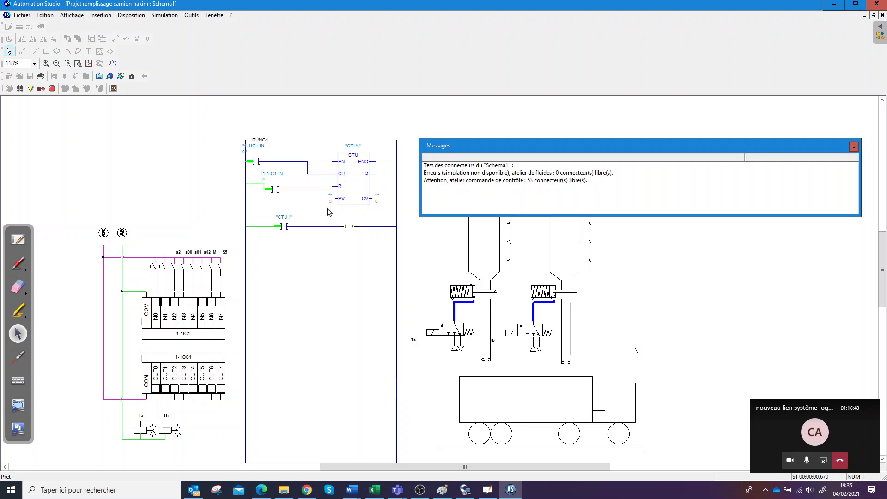
click(154, 272)
click(153, 273)
click(154, 272)
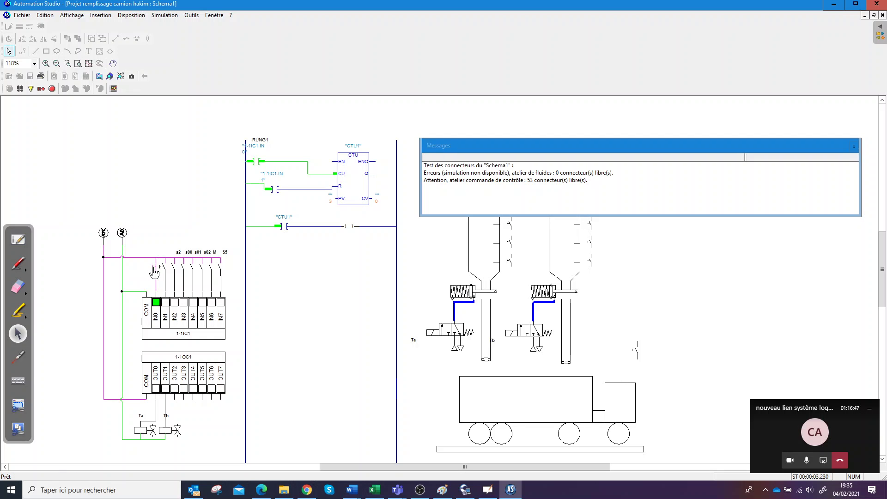
click(162, 272)
click(161, 272)
click(156, 272)
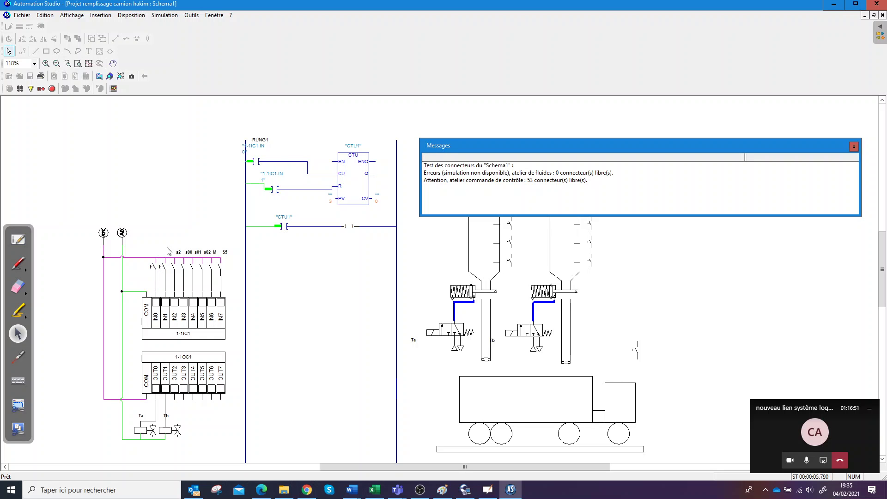
click(52, 89)
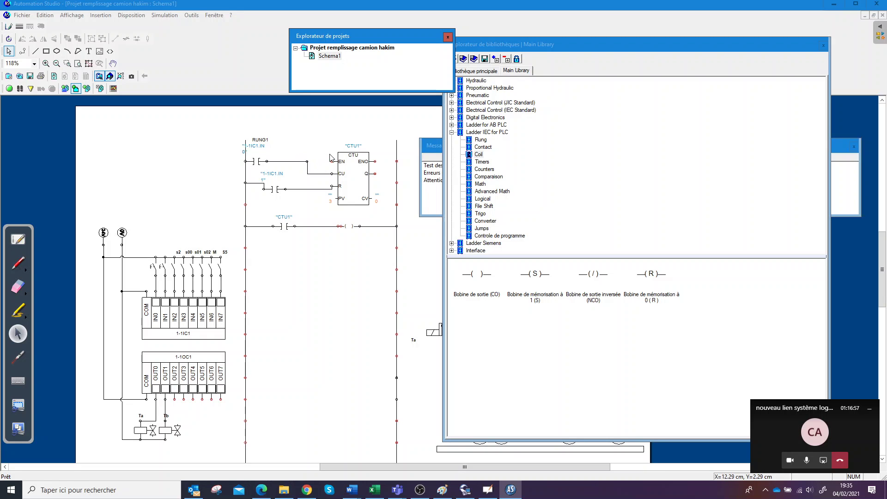
Wire the counter's EN input directly to the ladder's supply rail and simulate, pulsing IN0 and resetting with IN1
drag(267, 161, 332, 161)
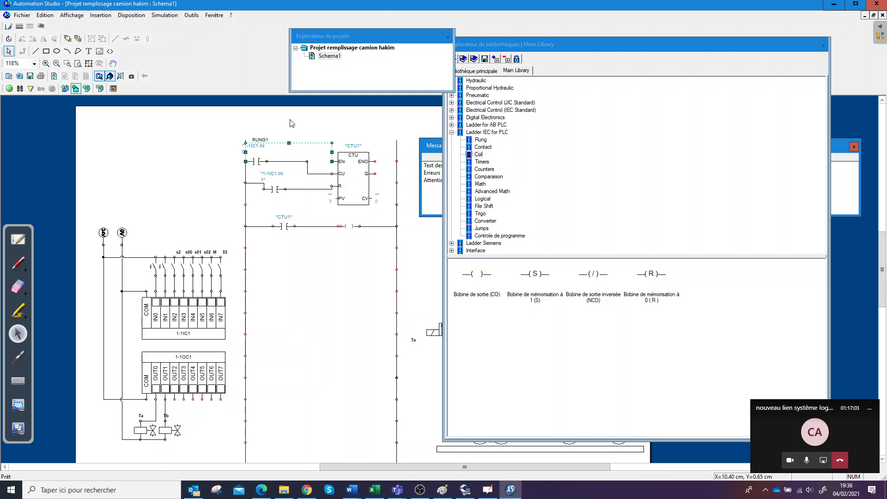
click(11, 89)
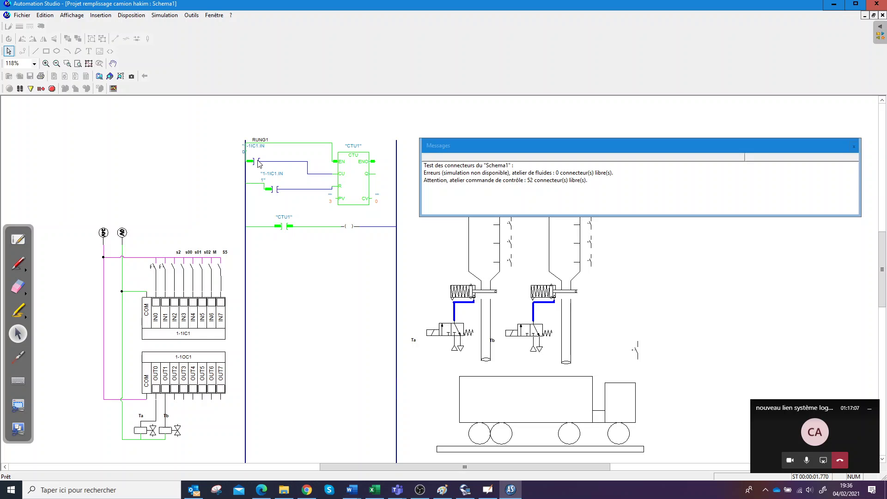
click(154, 273)
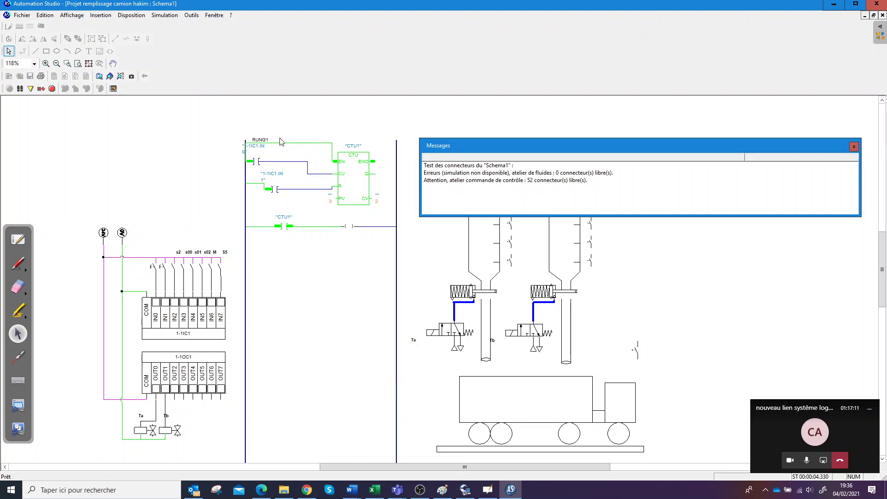
click(154, 273)
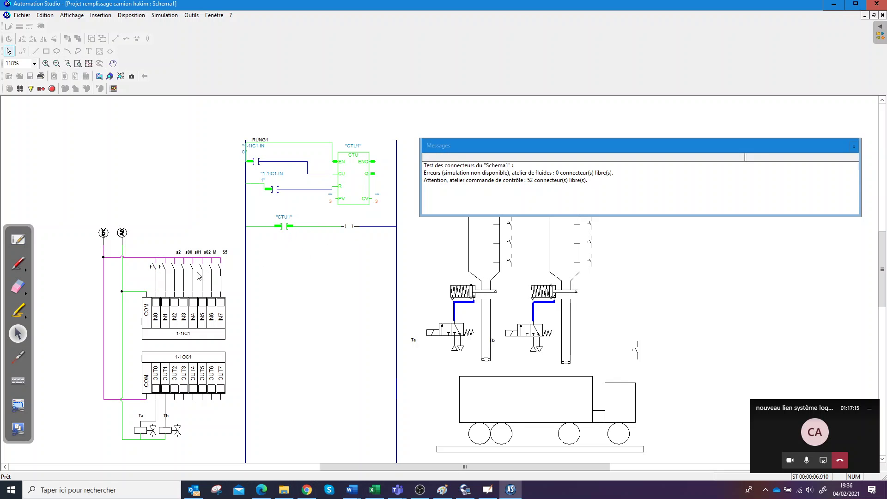
click(163, 271)
click(163, 271)
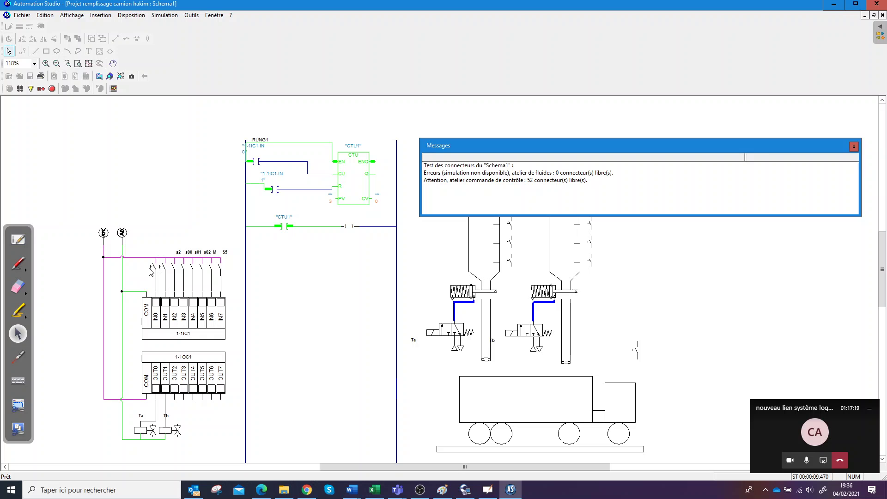
Pulse IN0 repeatedly past the preset and reset with IN1, restart the simulation to check the counter's initial state, and stop it
click(154, 271)
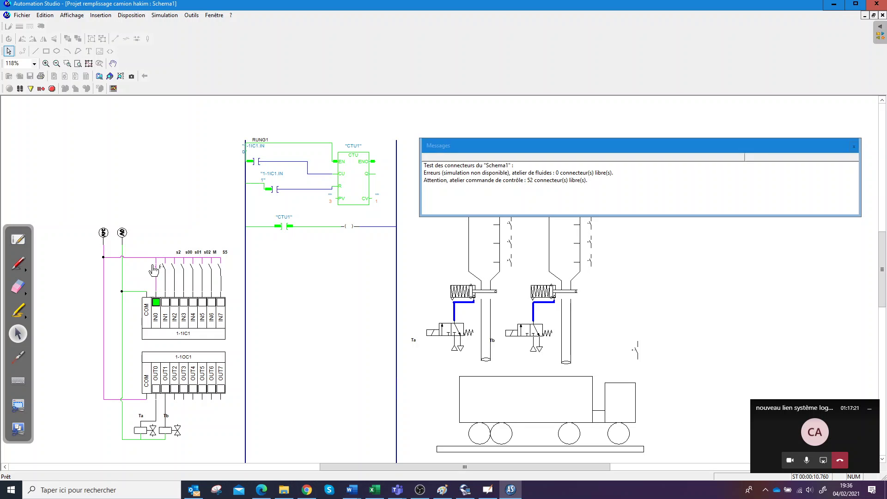
click(154, 270)
click(153, 270)
click(154, 270)
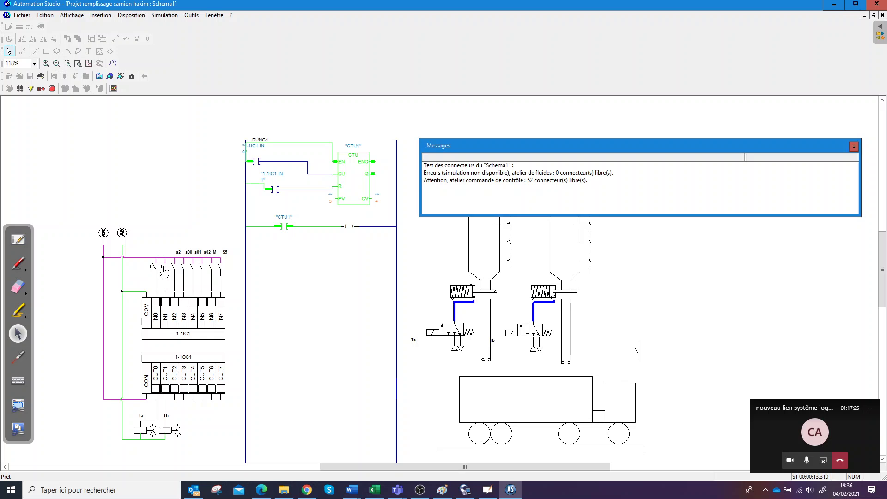
click(163, 272)
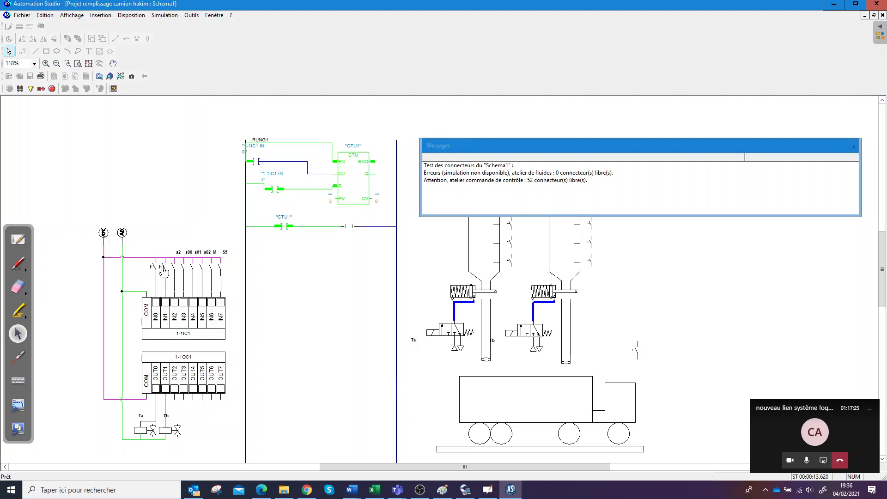
click(51, 89)
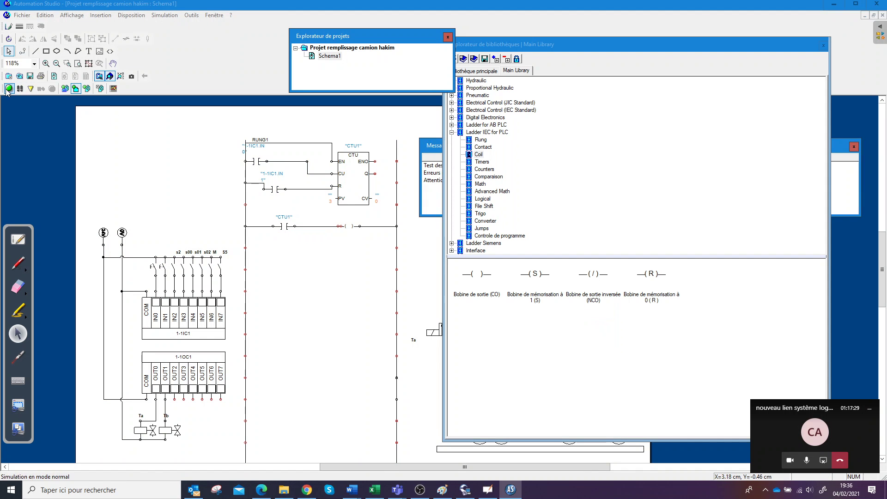
click(9, 88)
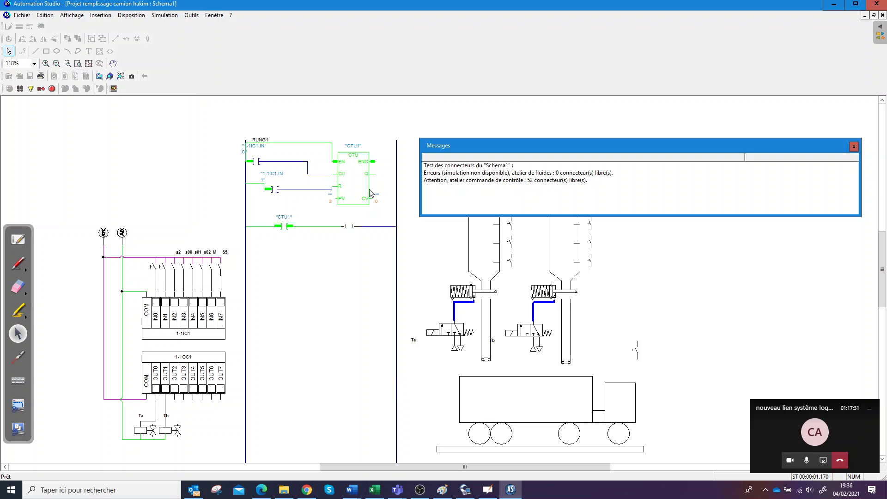
click(52, 89)
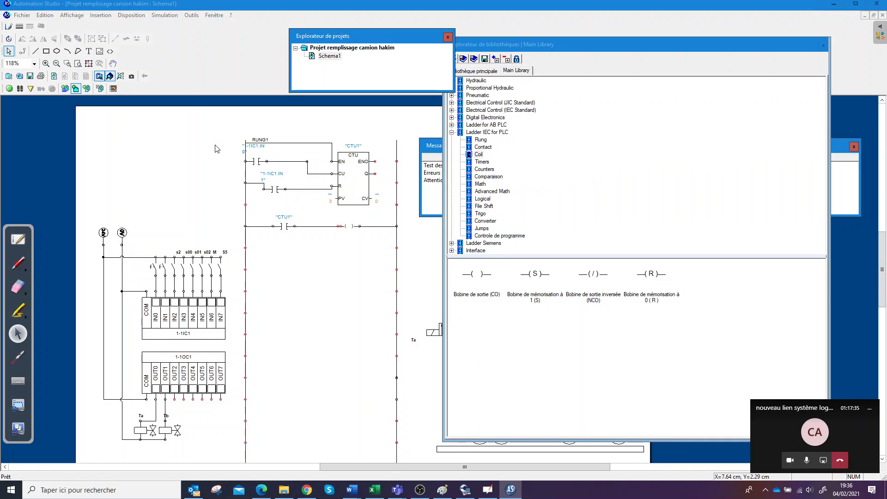
Move the coil from the second rung to the CTU counter's Q output, delete its leftover link and connect it to the return rail
click(350, 226)
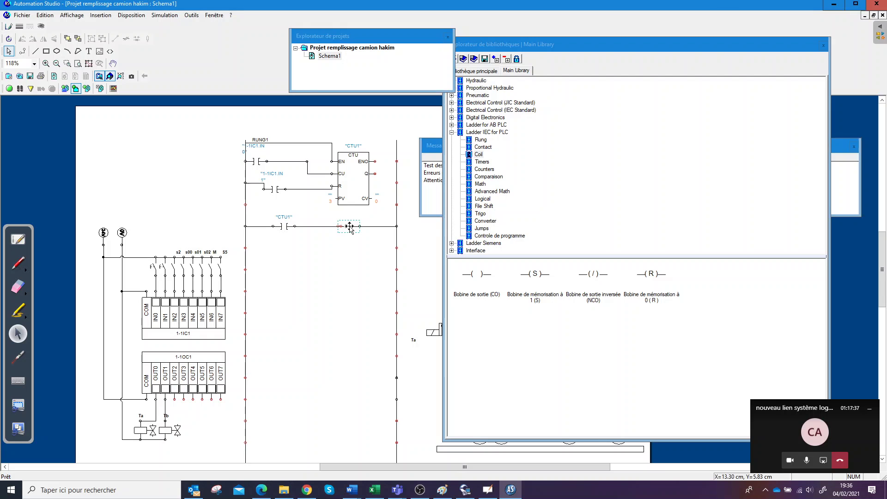
drag(349, 226, 344, 275)
click(370, 286)
click(354, 258)
key(Delete)
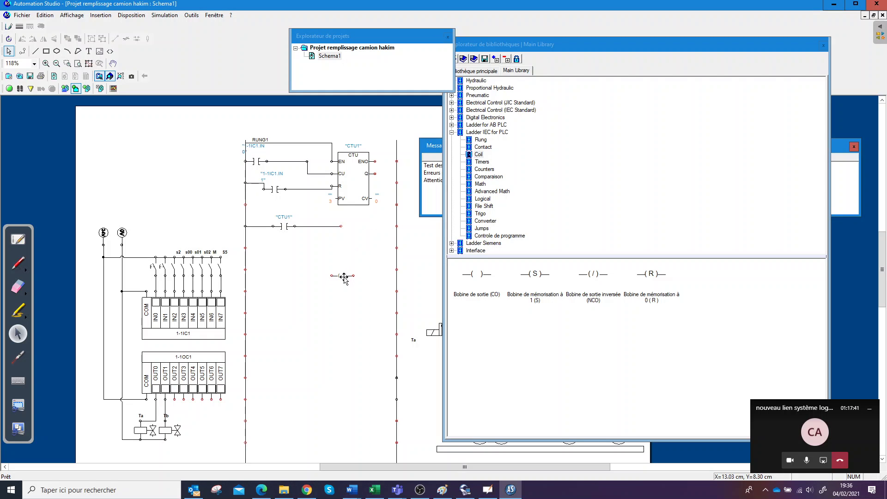
drag(342, 276, 391, 182)
click(377, 219)
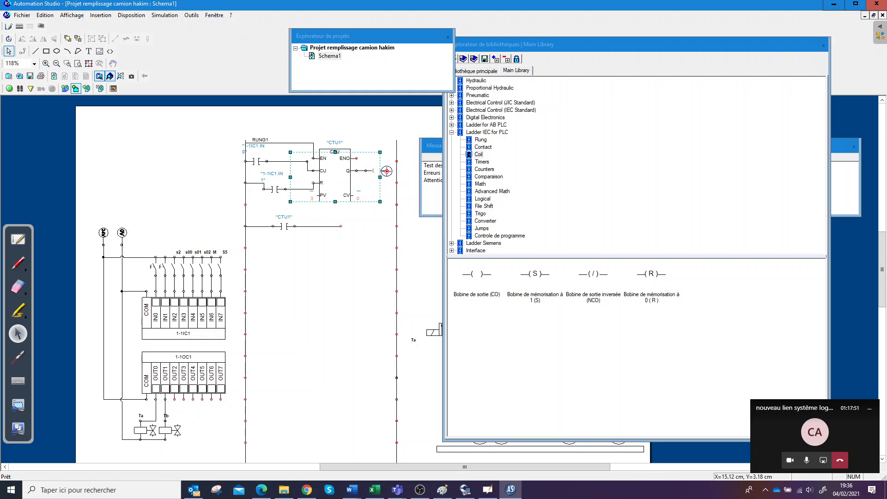
click(251, 187)
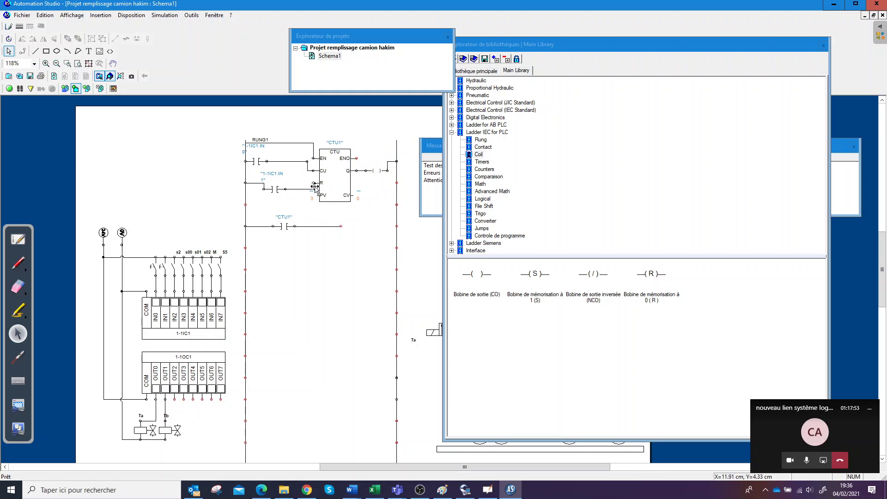
Simulate the ladder, pulsing IN0 up to the preset to test the coil on Q, reset with IN1 and stop the simulation
click(9, 88)
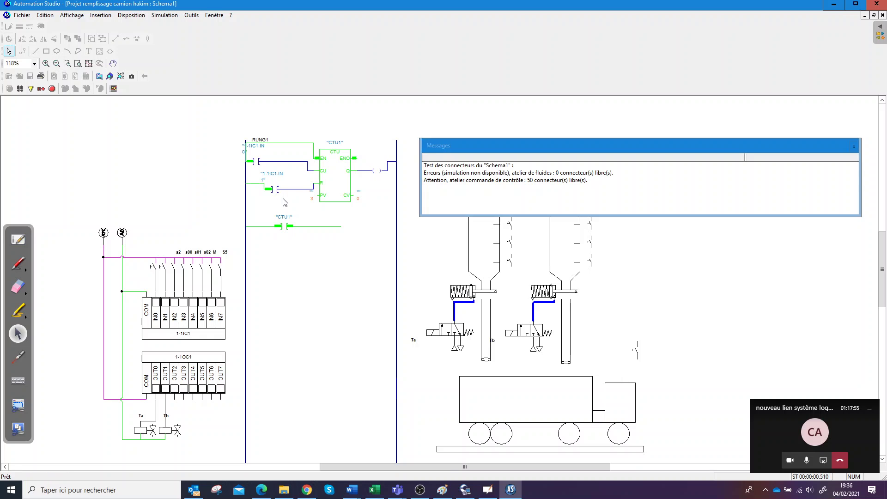
click(154, 268)
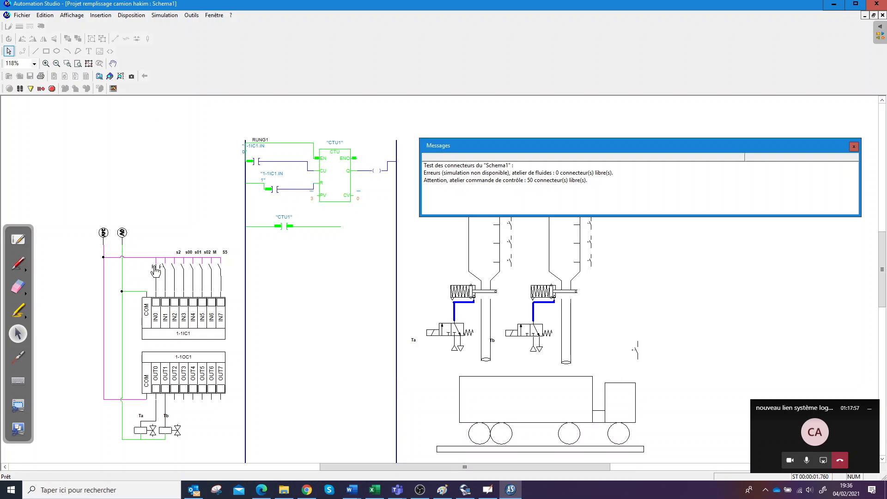
click(154, 267)
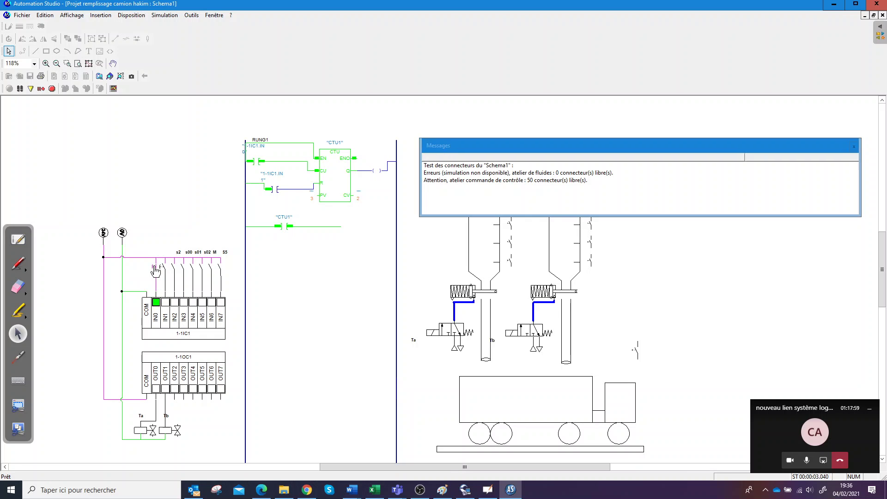
click(154, 268)
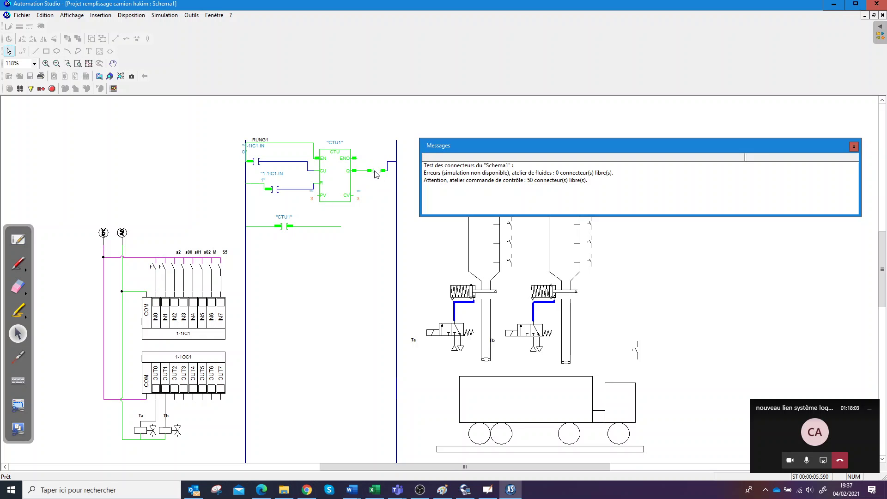
click(163, 270)
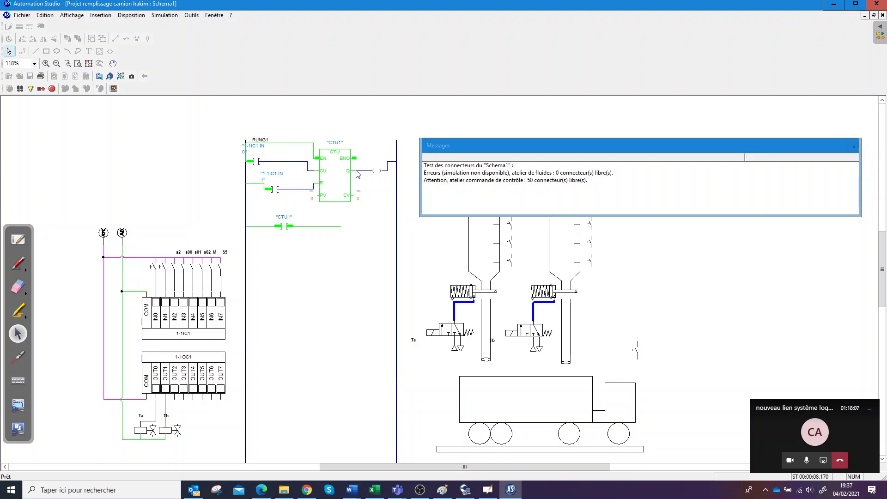
key(F7)
Remove the CTU1 contact from the second rung and assign the coil on the counter's Q output to OUT1
click(283, 226)
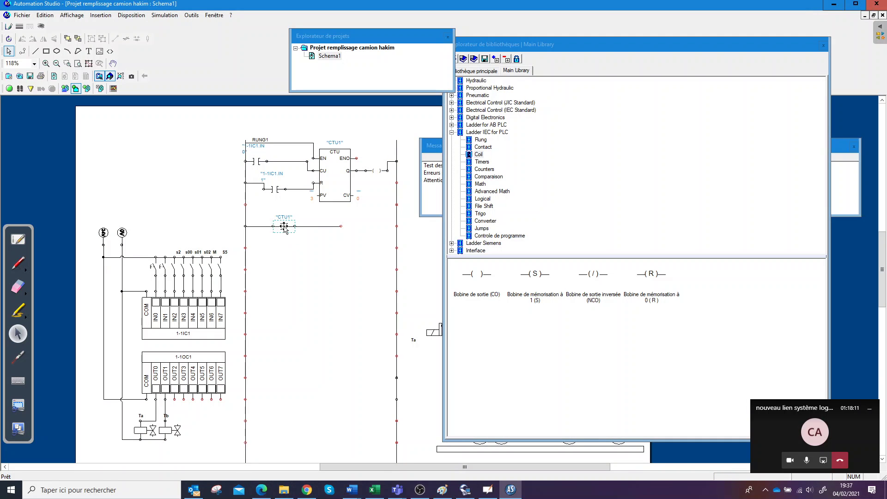
drag(284, 226, 377, 170)
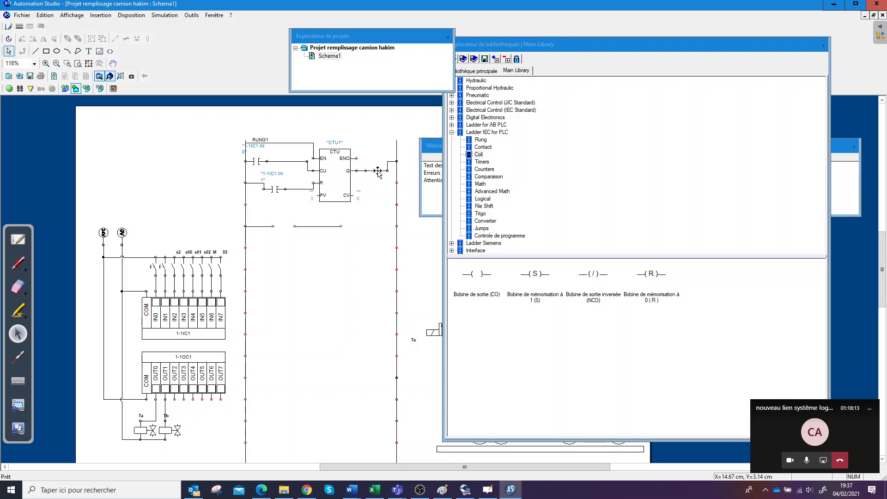
double_click(377, 171)
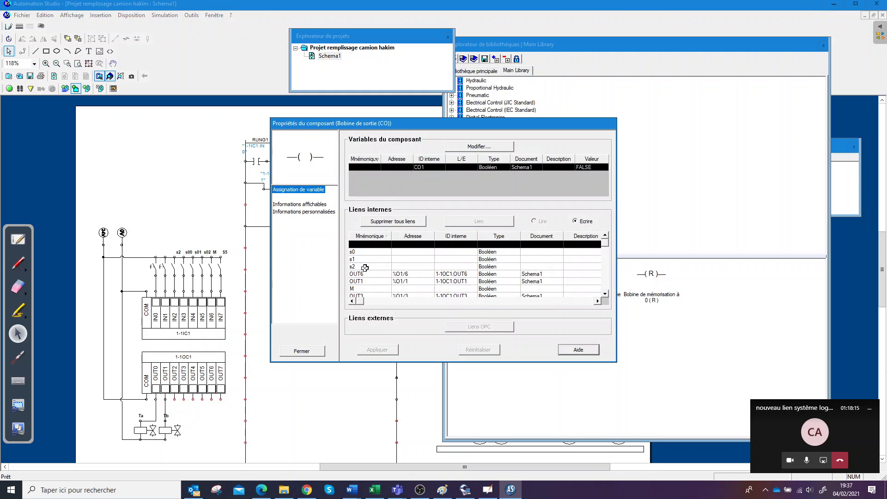
click(367, 281)
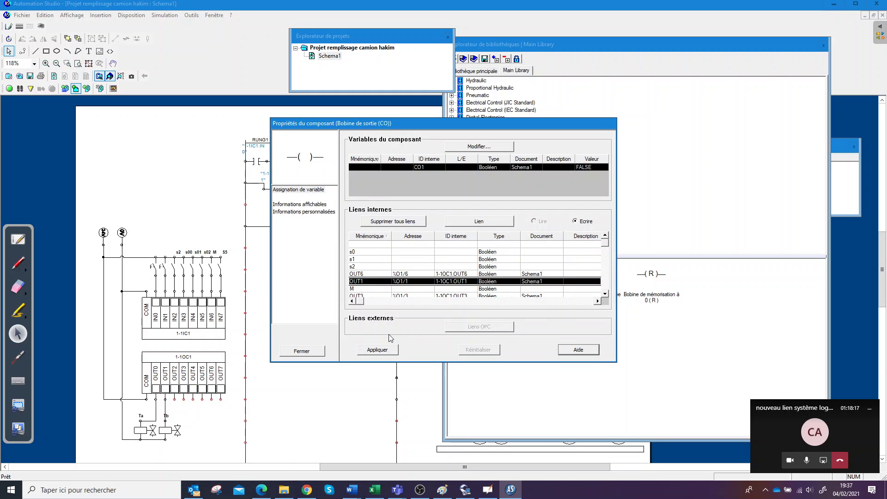
click(378, 350)
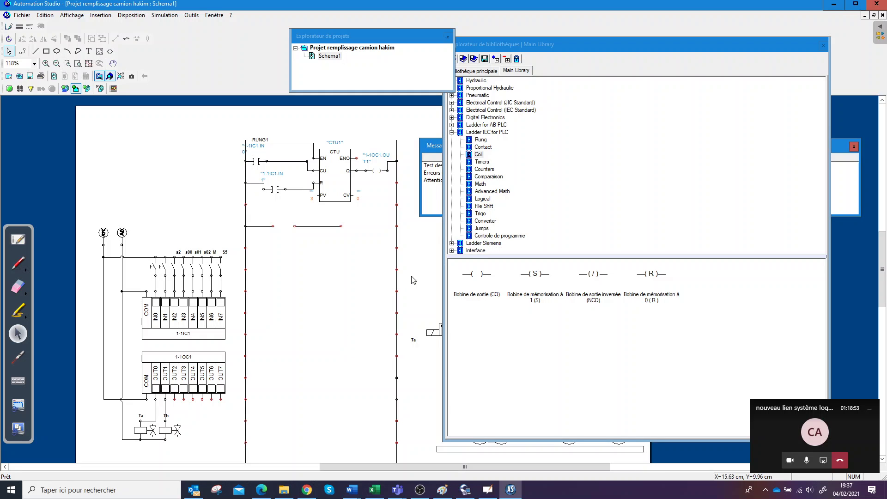
Minimize Automation Studio, switch to the Teams meeting and maximize its window to view the shared Lader1 diagram
click(834, 5)
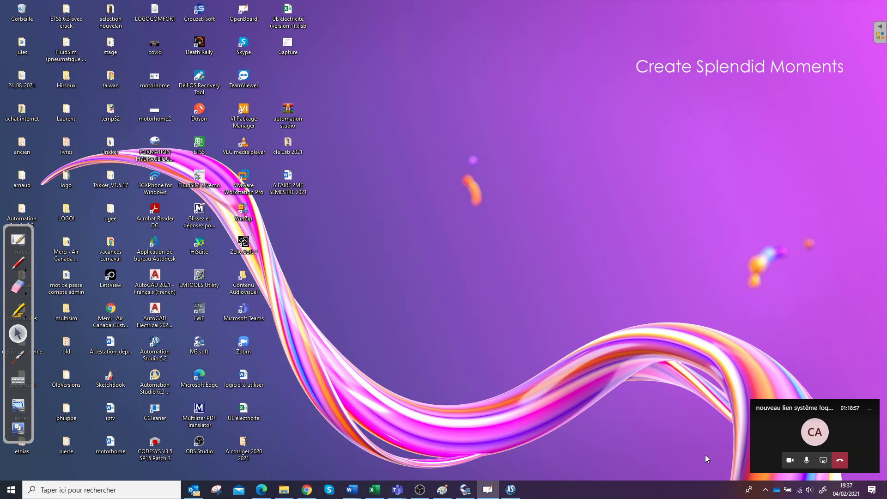
click(815, 448)
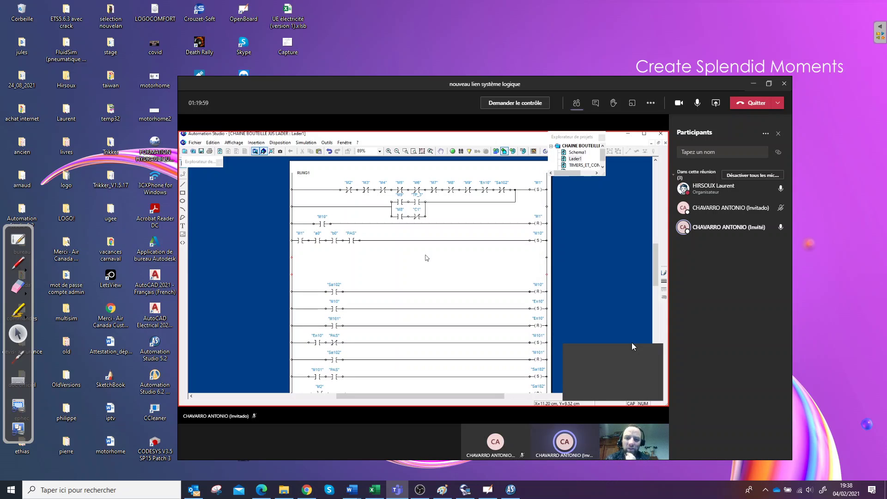
click(193, 491)
click(193, 490)
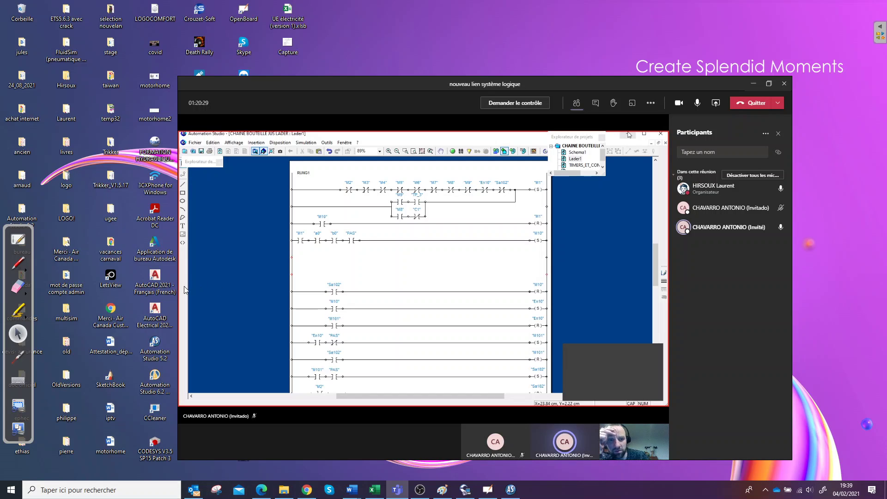
double_click(577, 80)
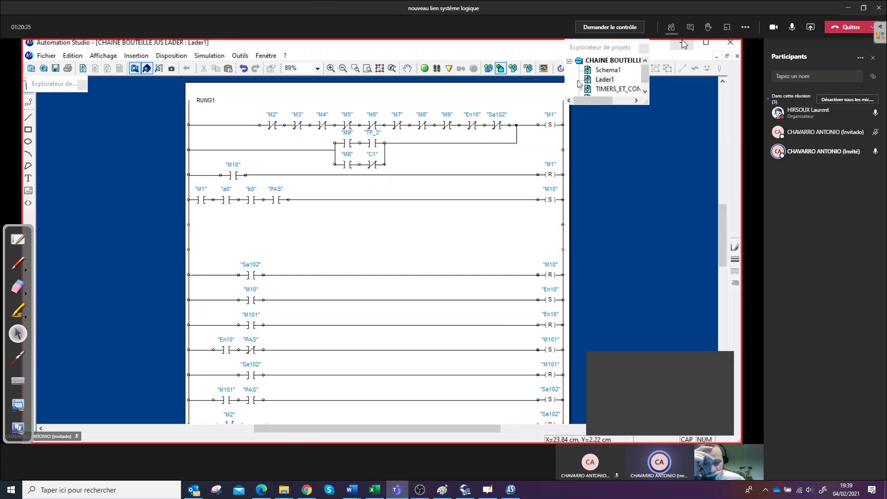
Switch to Outlook and open the grafcet.docx attachment of the newest "RE: nouveau lien système logique" e-mail in Word
click(195, 490)
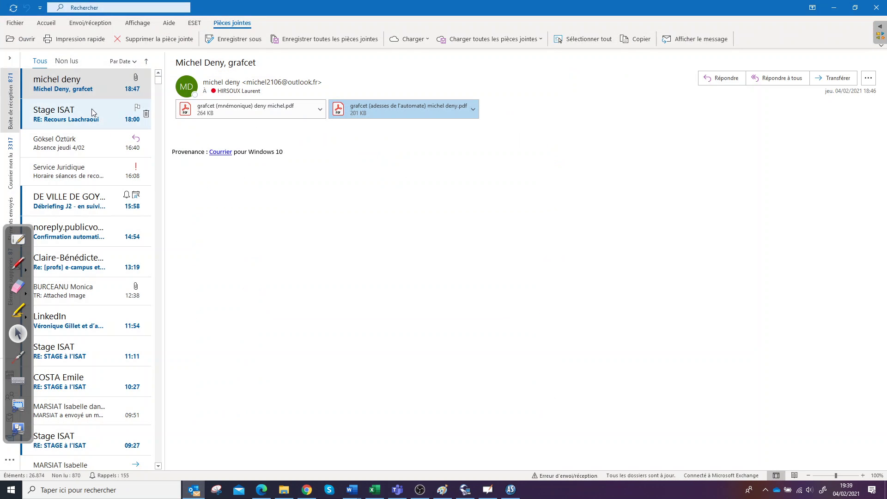
click(88, 89)
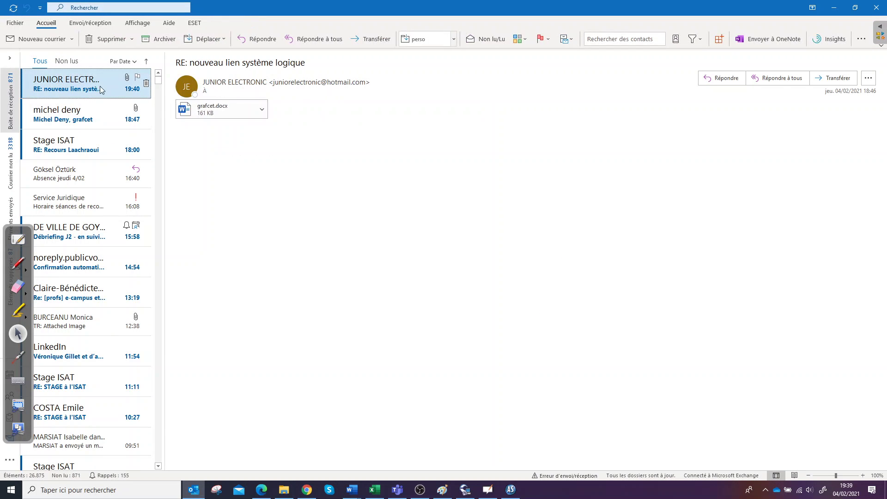
click(261, 115)
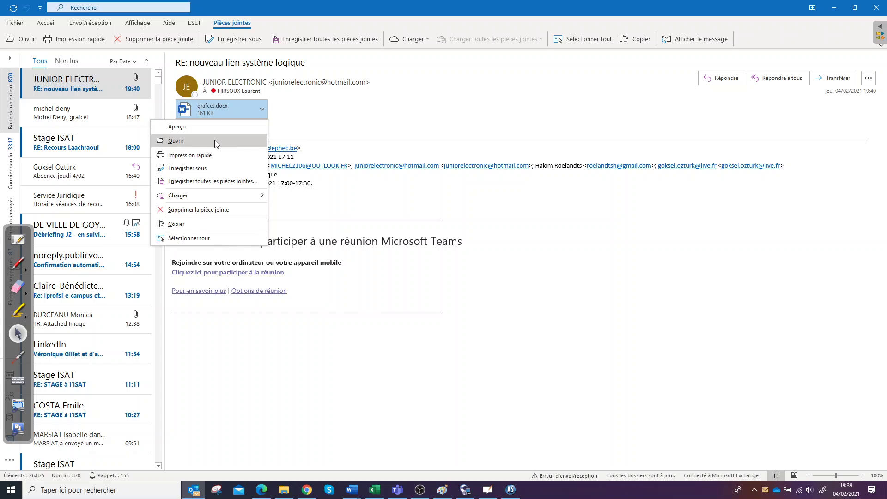
click(176, 140)
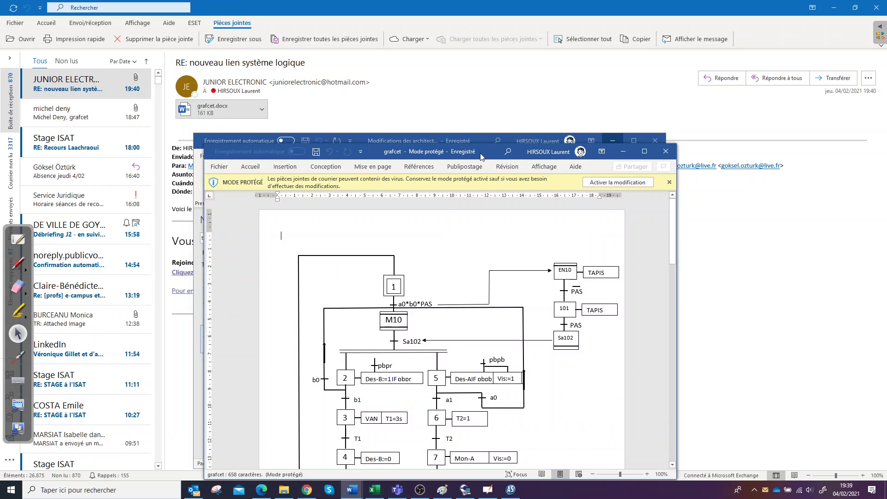
Arrange the grafcet Word document and the Teams meeting window side by side, with the document on the left half
double_click(480, 155)
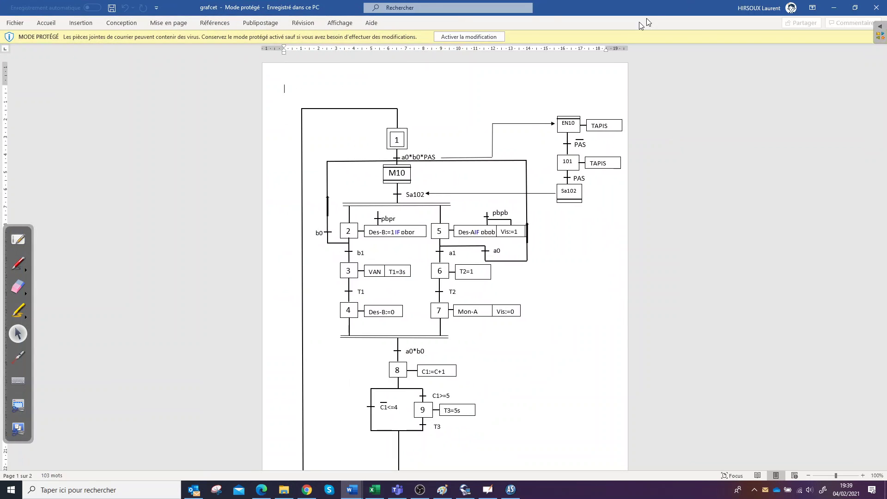
drag(645, 10, 2, 144)
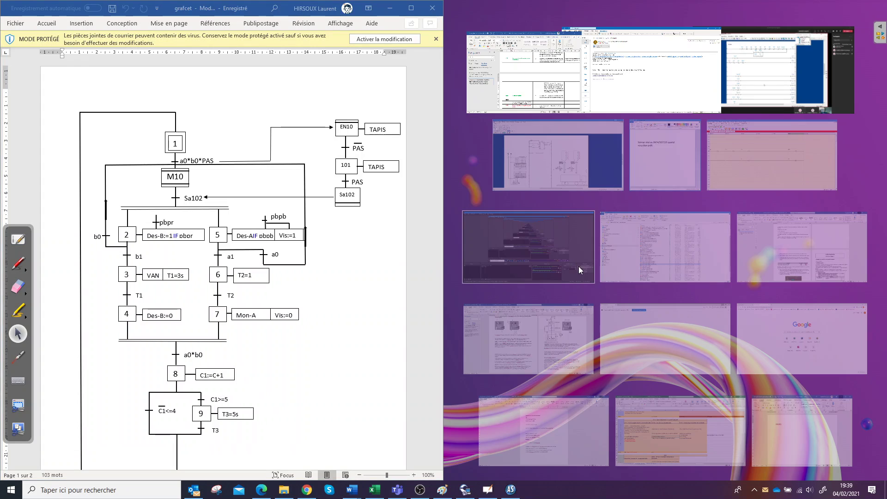
click(768, 77)
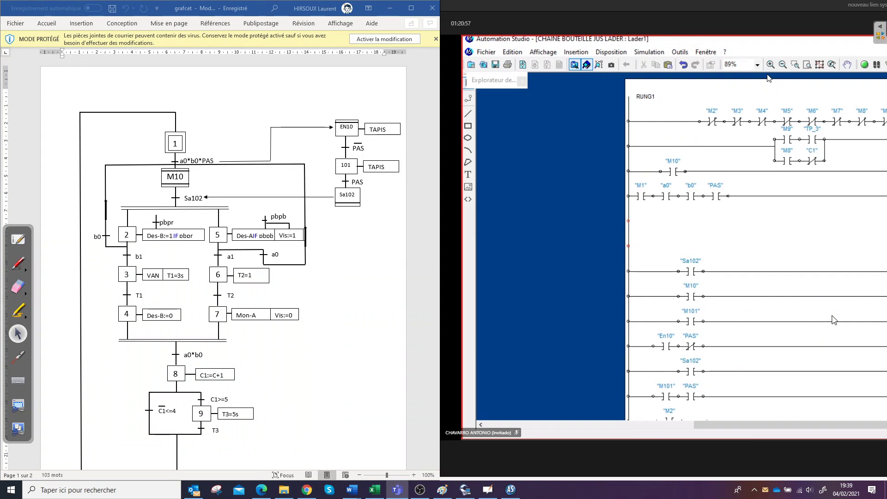